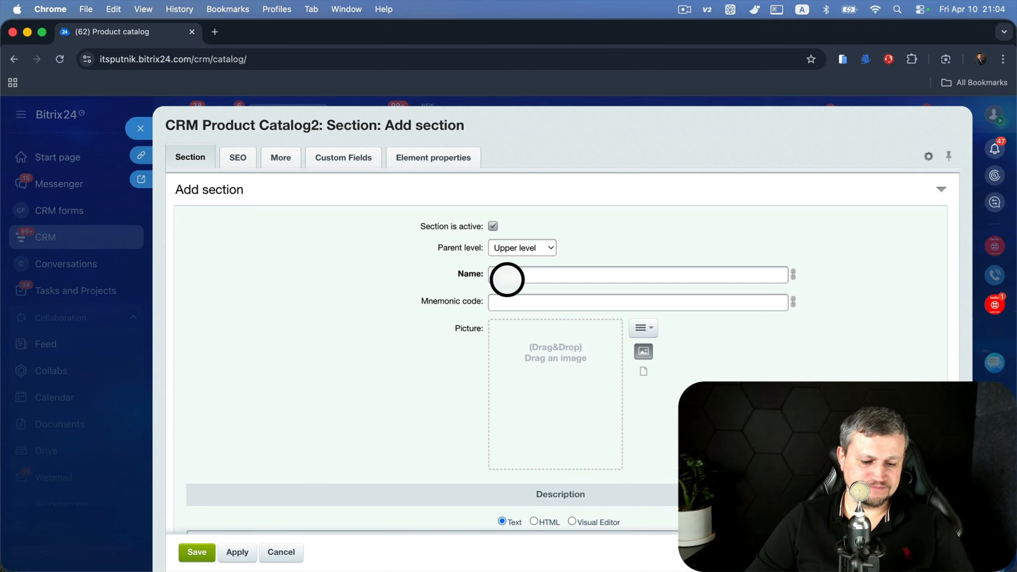
- Name the new upper-level catalog section test2 and save it
type("st2")
left_click(196, 553)
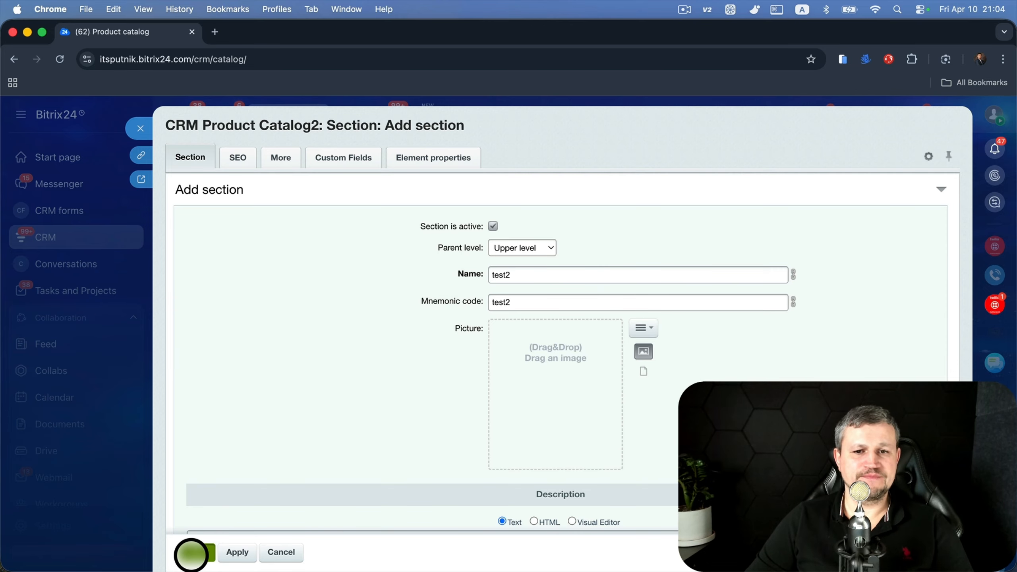
- Open the Test1 section of the product catalog and start a new product in it
left_click(239, 314)
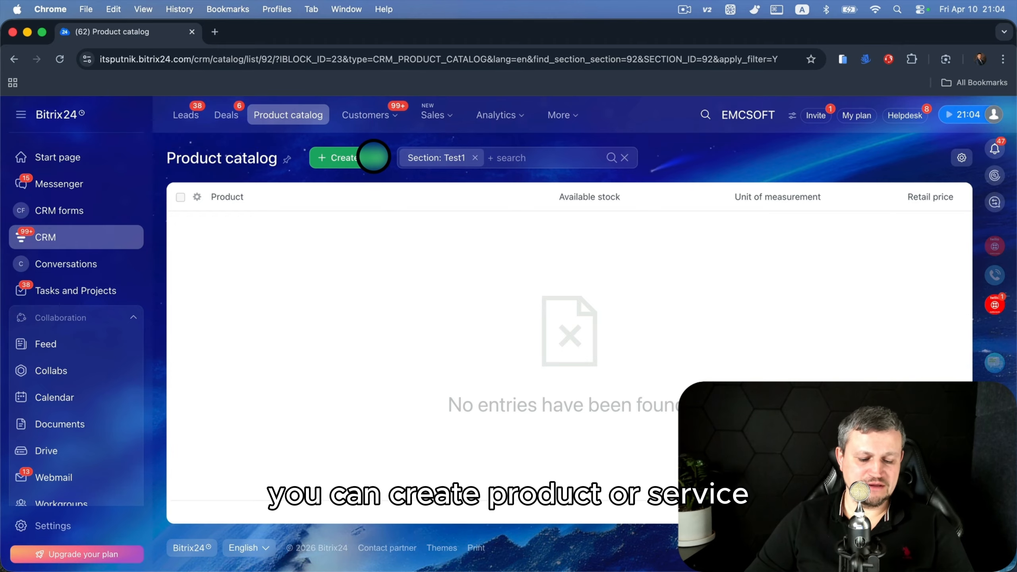
left_click(376, 157)
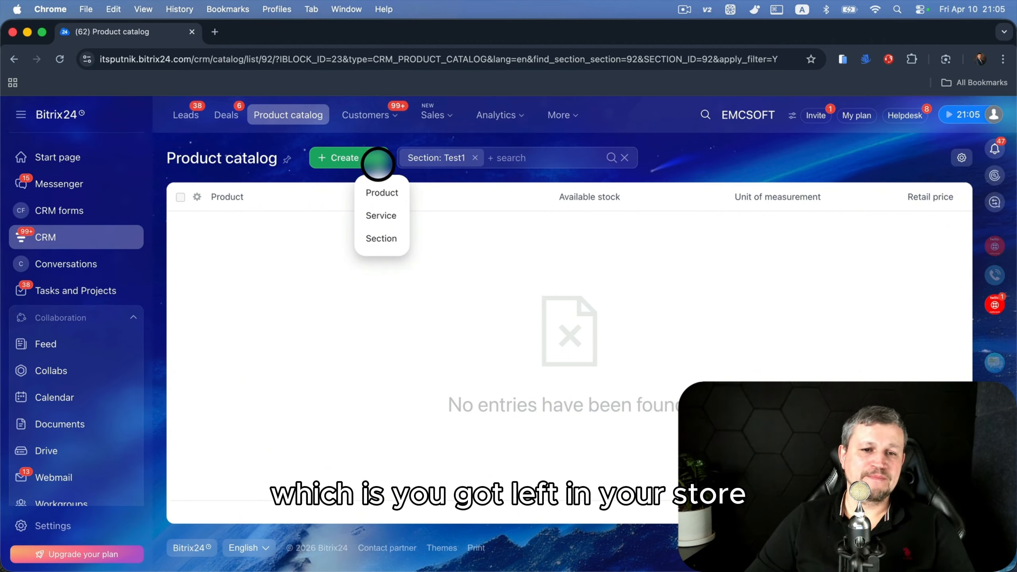
left_click(384, 187)
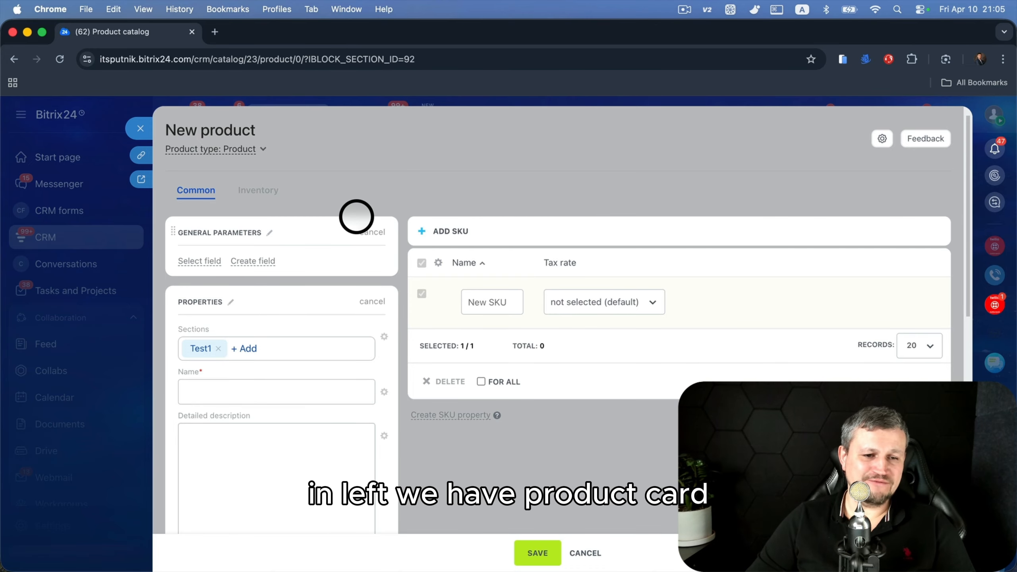
- Examine the new product's properties down to the custom fields, including the choices of the test list field
scroll(357, 212, "down", 3)
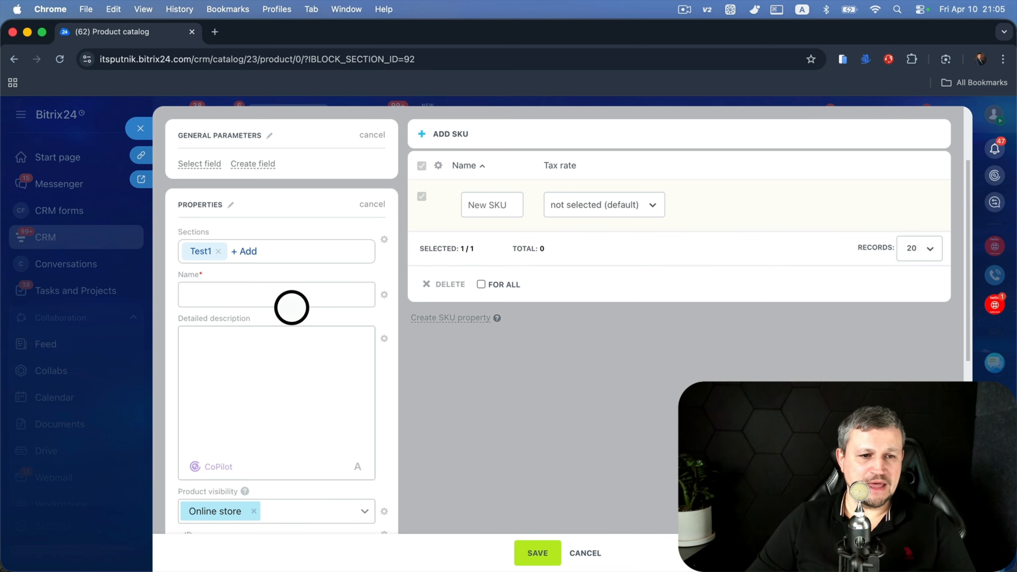
scroll(286, 317, "down", 6)
scroll(249, 353, "down", 5)
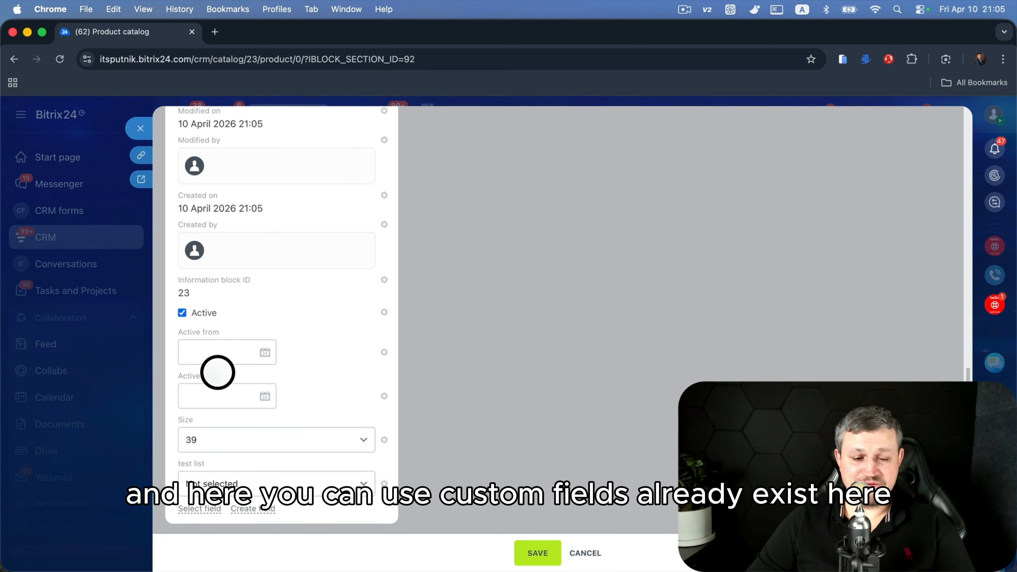
left_click(220, 478)
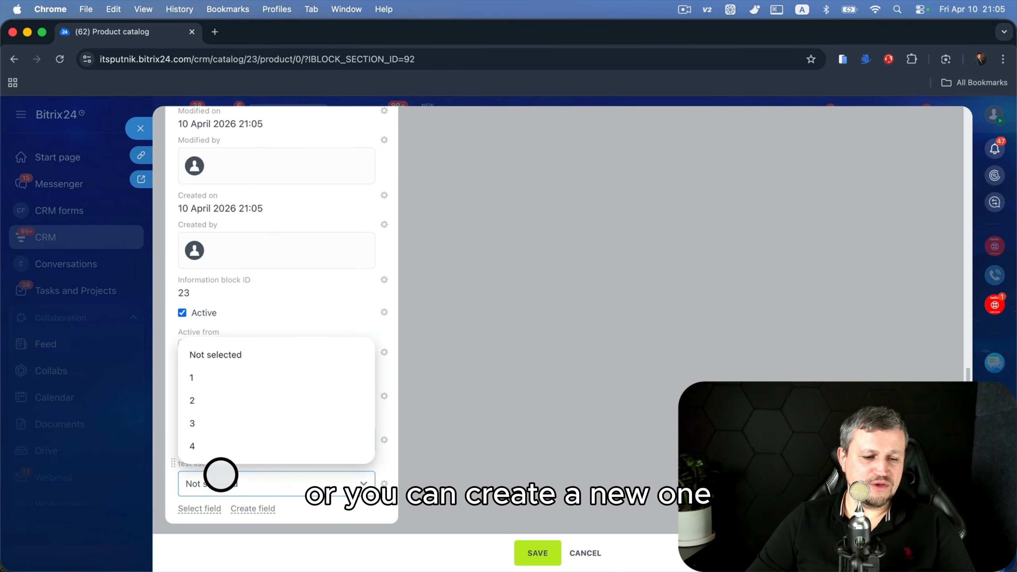
left_click(236, 487)
- Create a String custom field named test in the product's properties, after reviewing the available field types
left_click(253, 508)
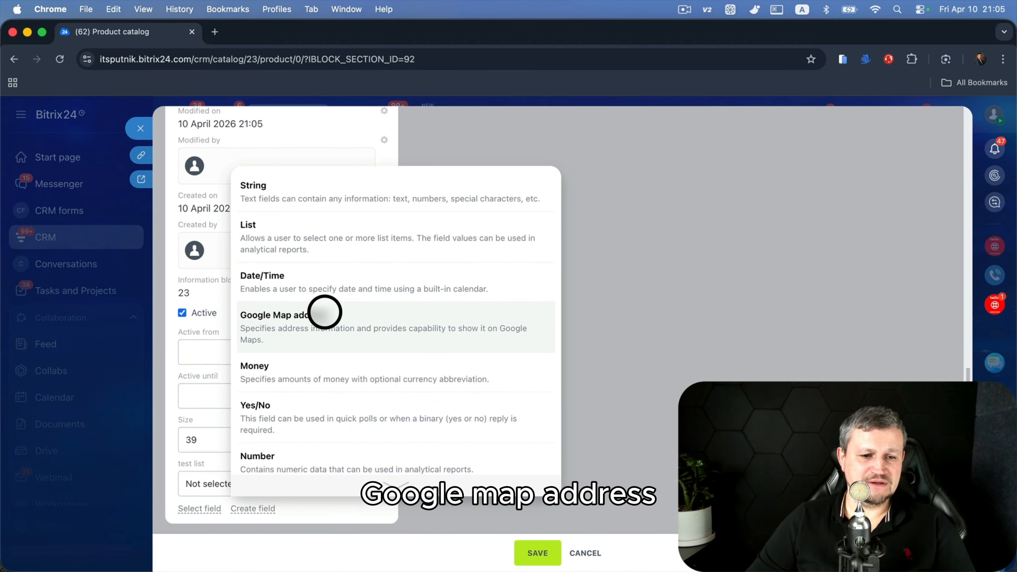
scroll(324, 313, "down", 2)
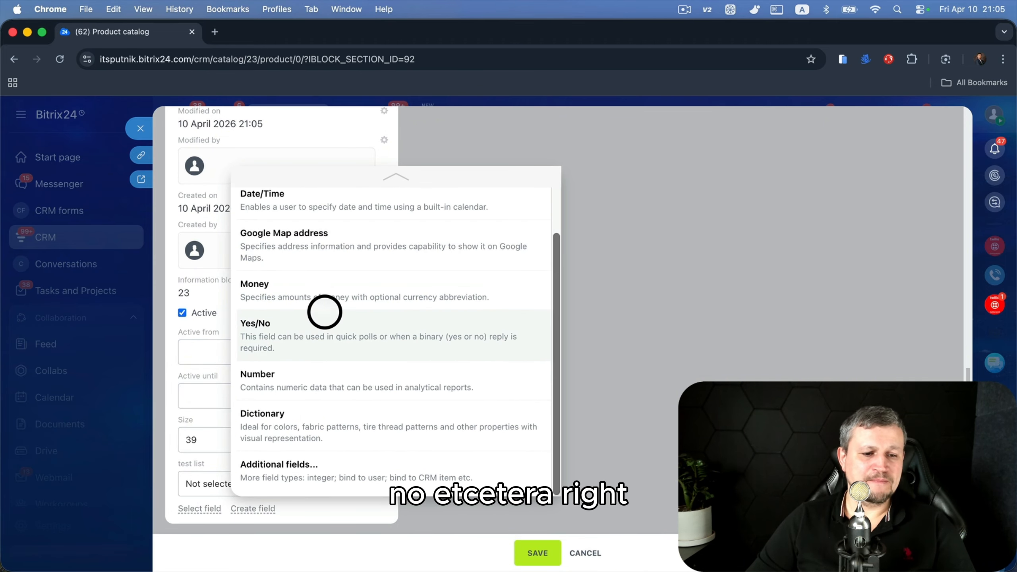
scroll(324, 281, "up", 2)
left_click(314, 178)
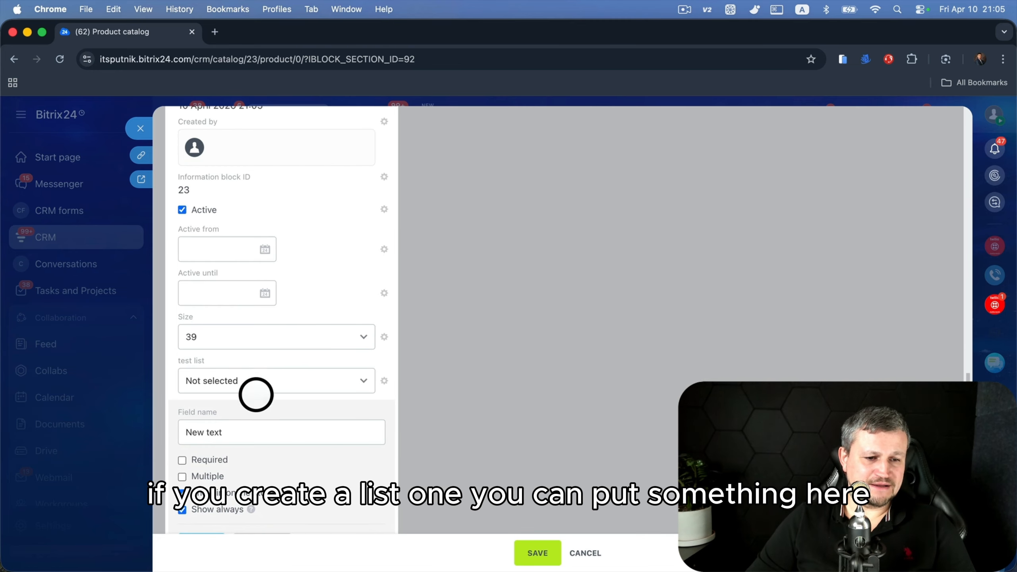
left_click(255, 366)
type("te")
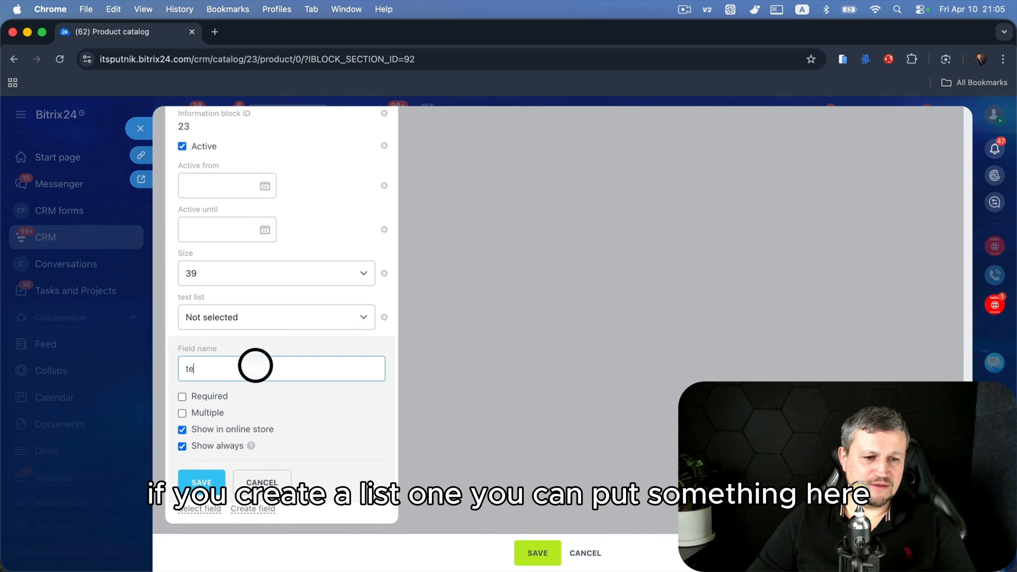
type("st")
left_click(200, 485)
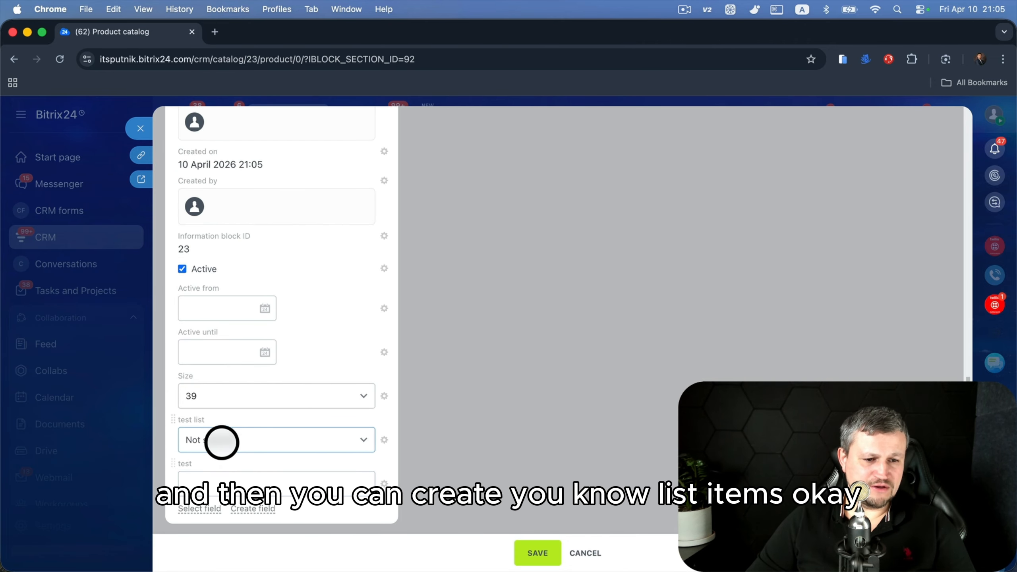
left_click(222, 443)
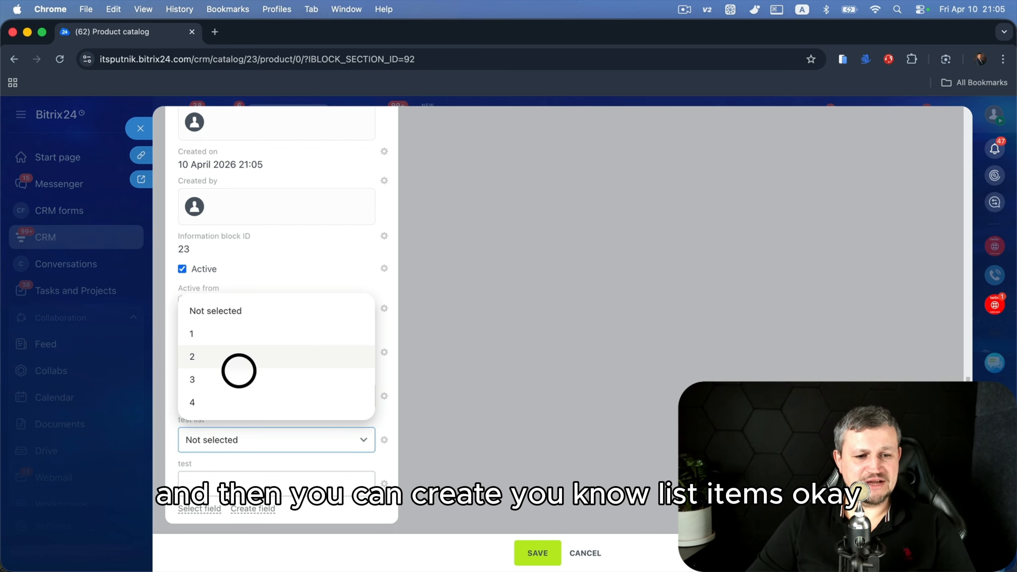
left_click(268, 446)
left_click(386, 483)
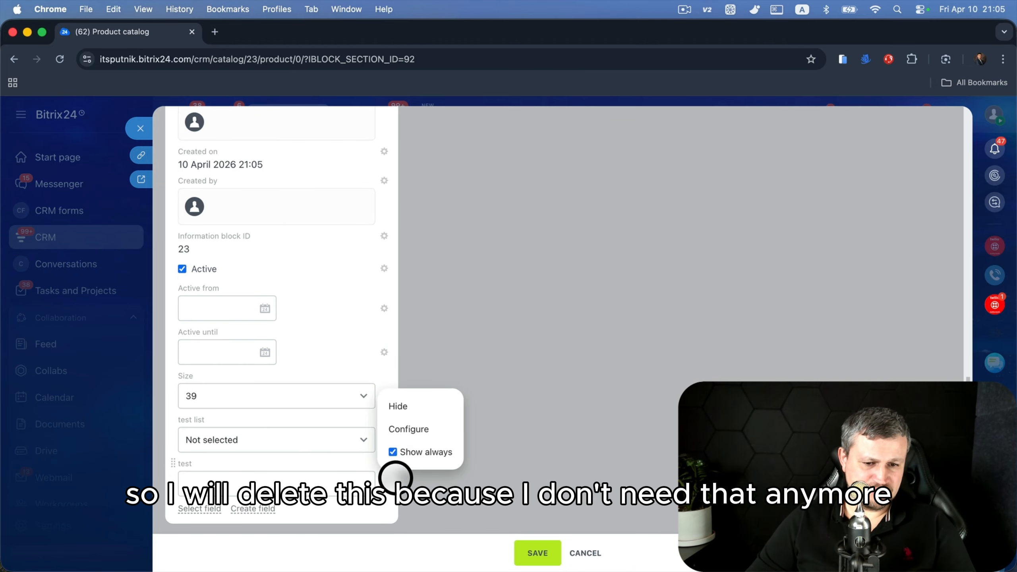
left_click(411, 427)
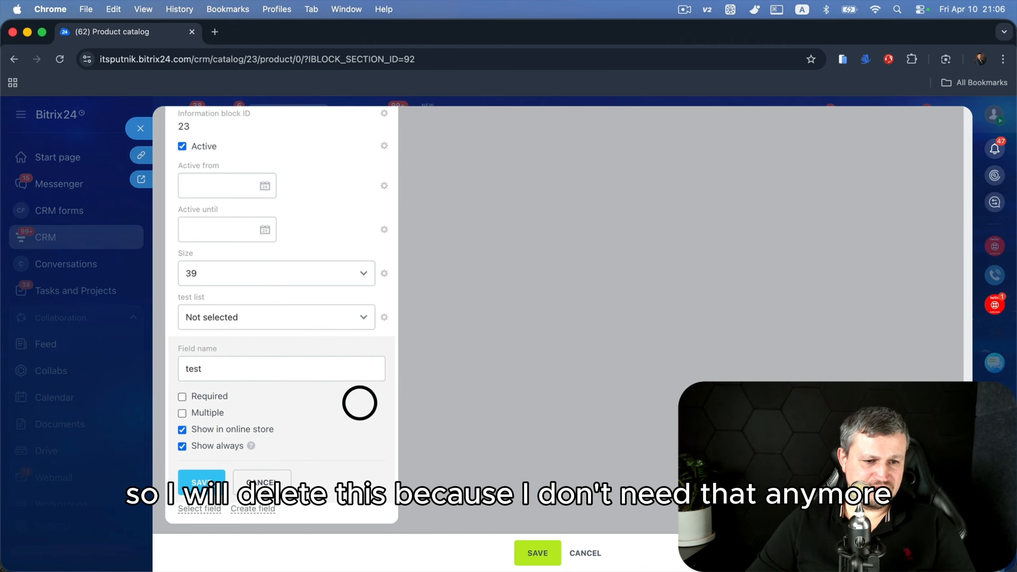
left_click(383, 315)
left_click(352, 347)
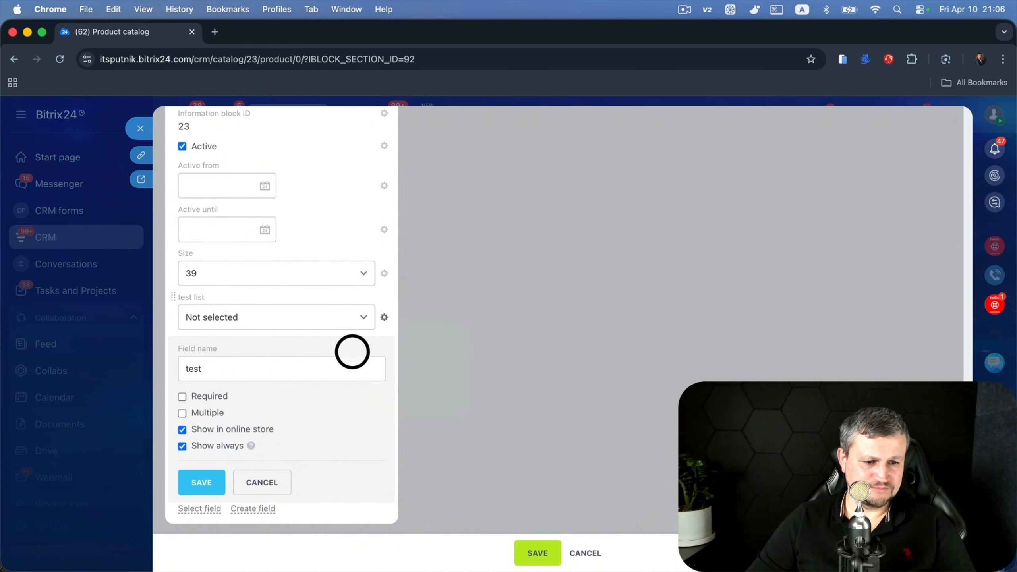
left_click(253, 478)
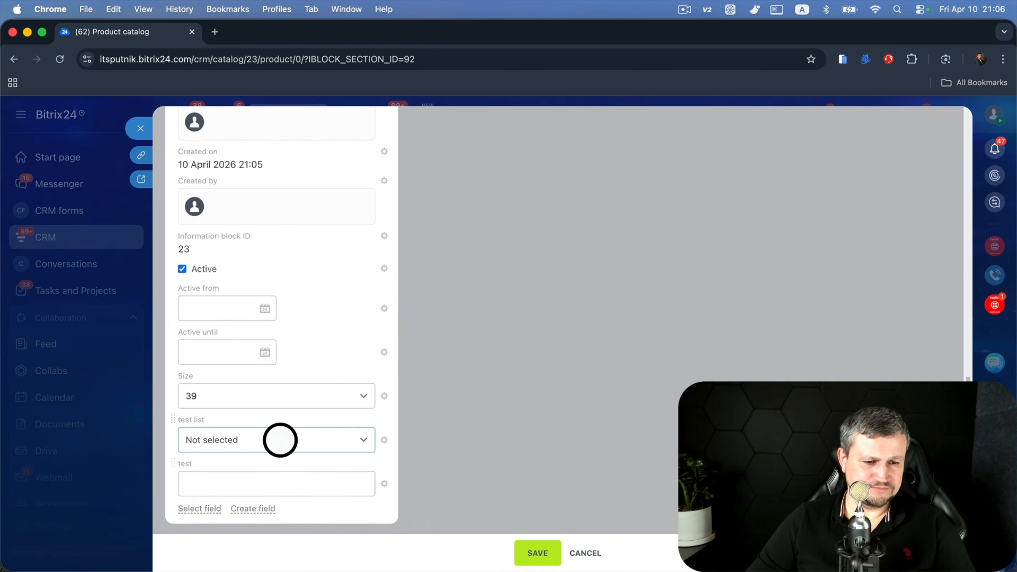
left_click(336, 485)
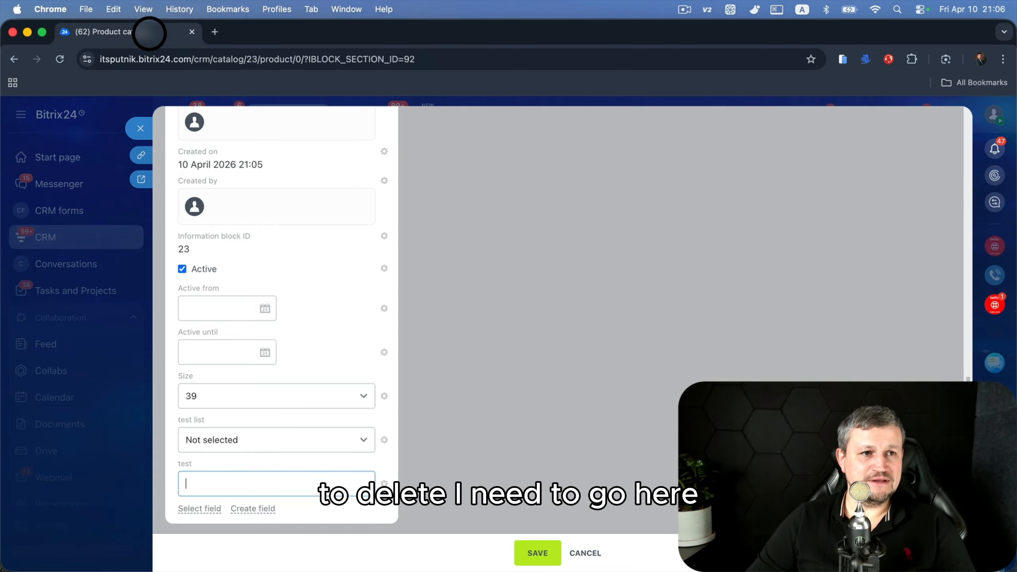
- Duplicate the browser tab, close the product card there and open Product Properties in the CRM settings
right_click(149, 34)
left_click(197, 124)
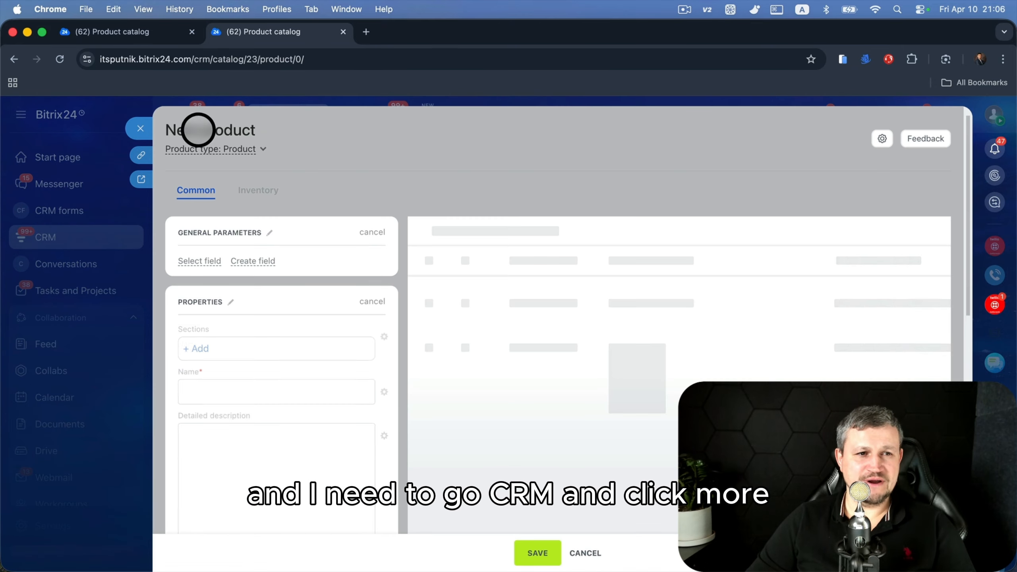
left_click(138, 128)
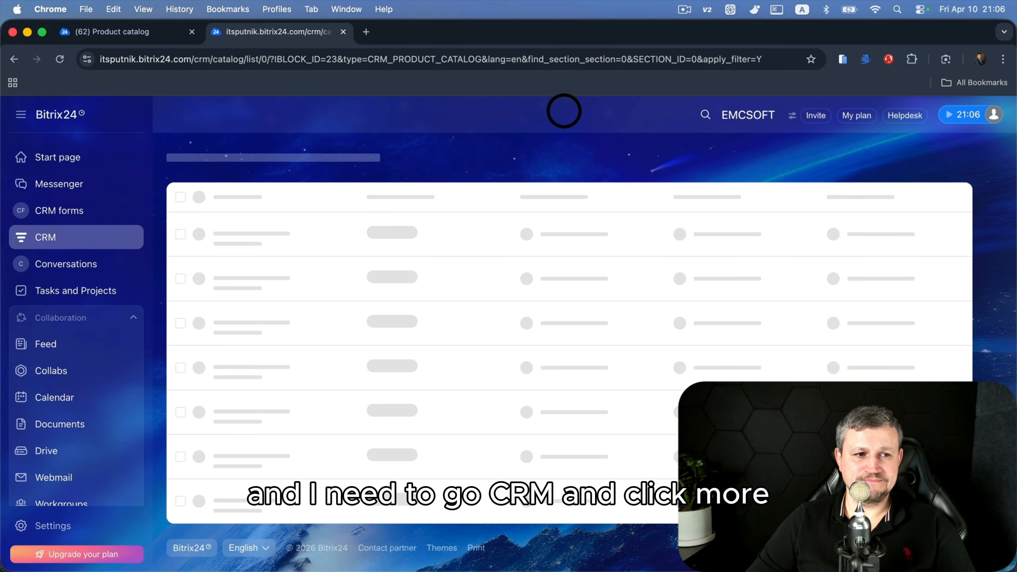
left_click(562, 115)
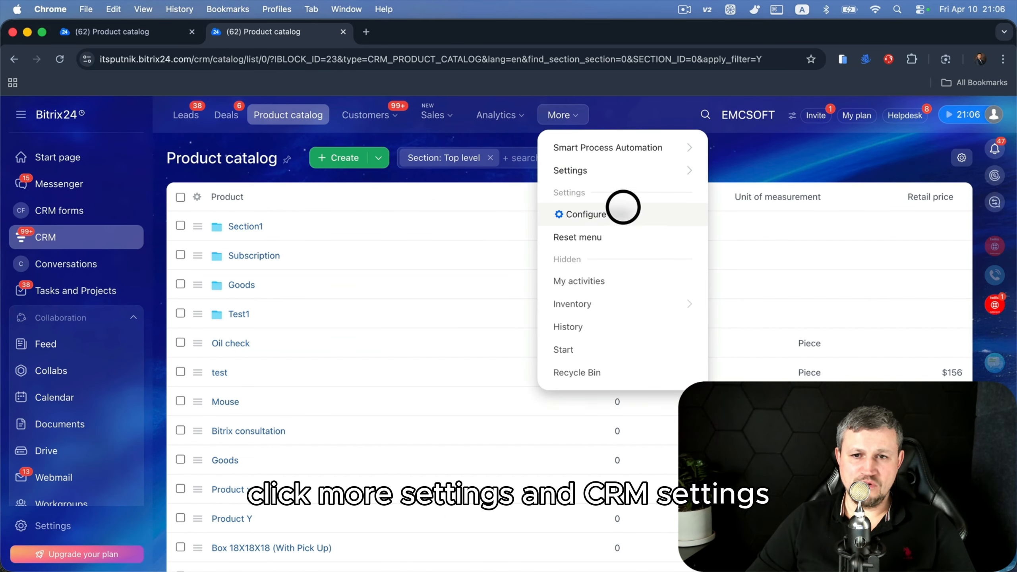
mouse_move(618, 170)
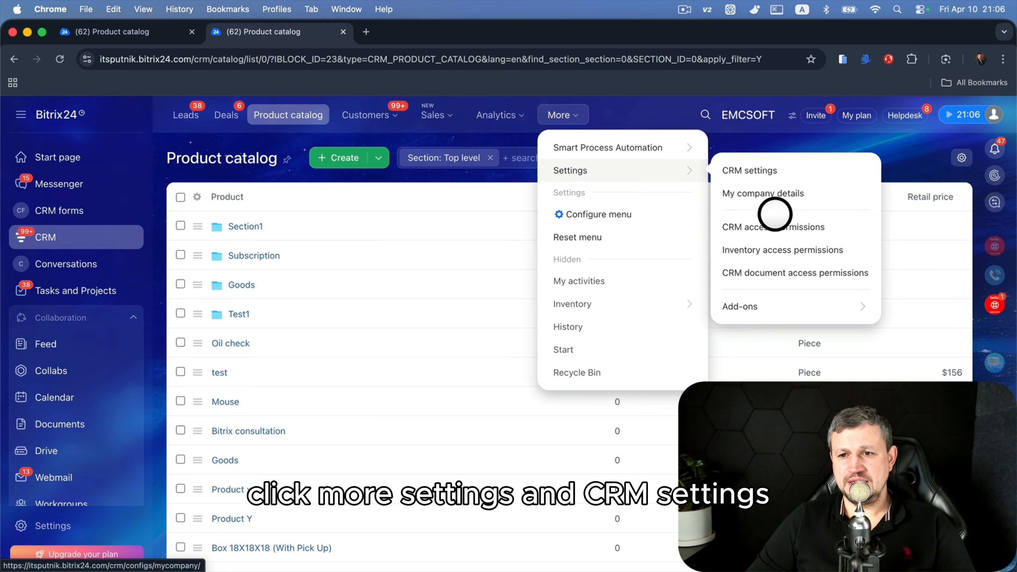
left_click(776, 170)
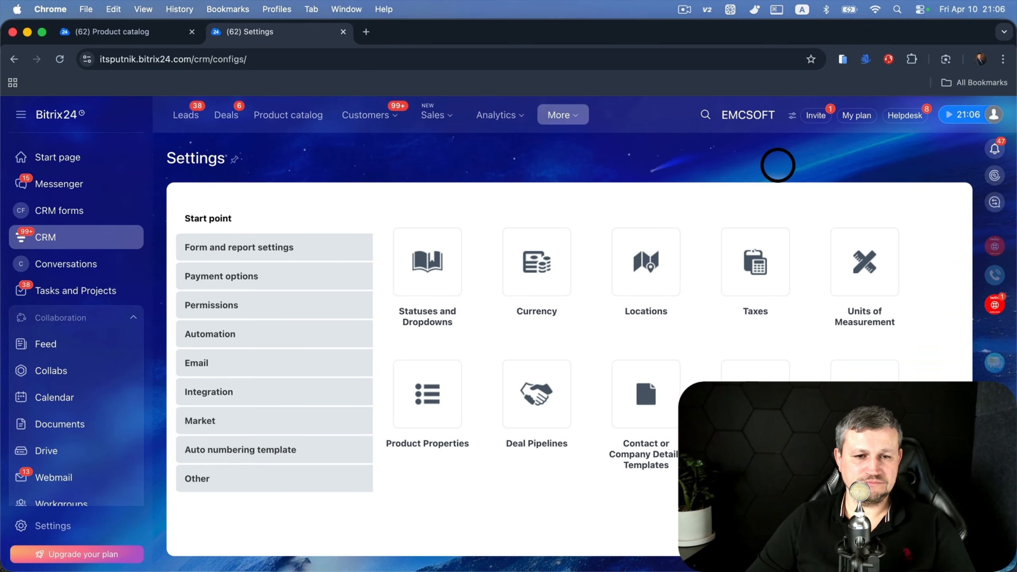
left_click(441, 395)
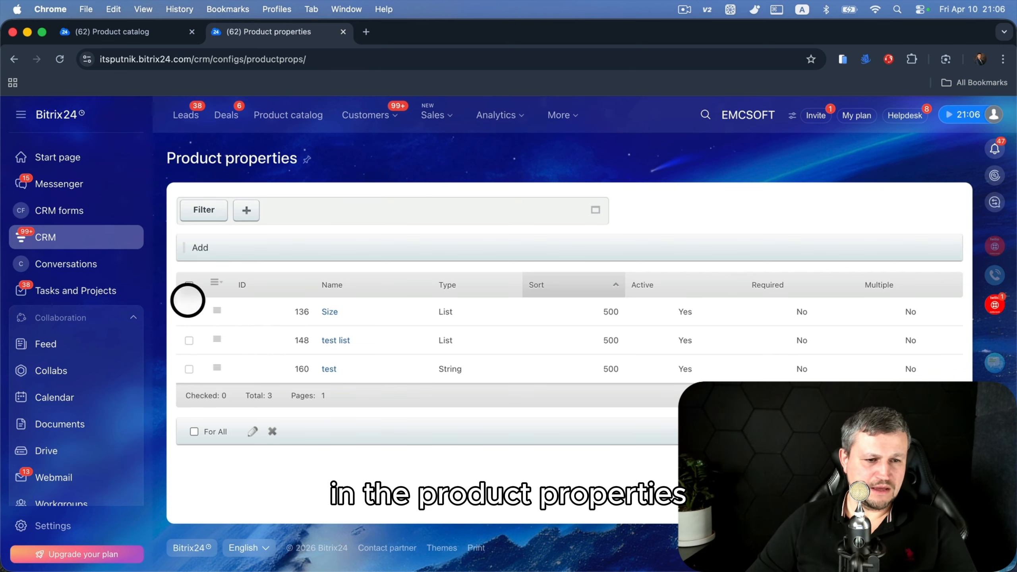
- Delete the test list and test properties, keeping the Size property
left_click(185, 284)
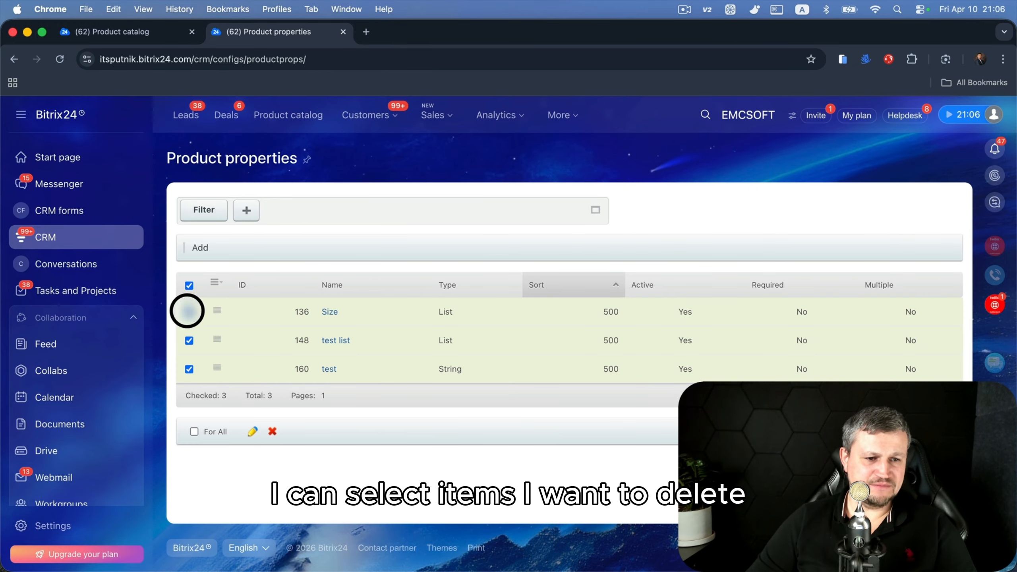
left_click(189, 312)
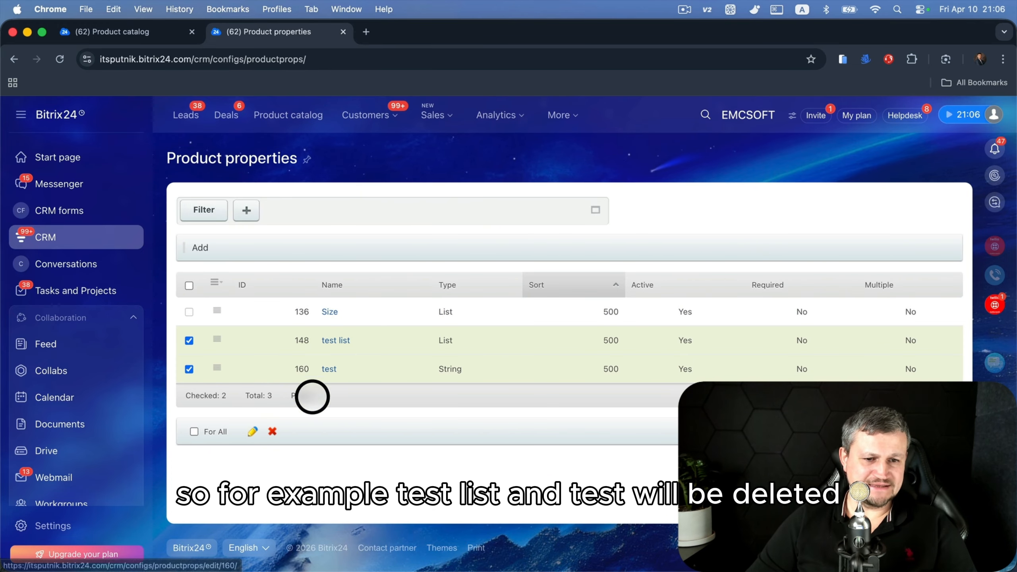
left_click(284, 427)
left_click(610, 142)
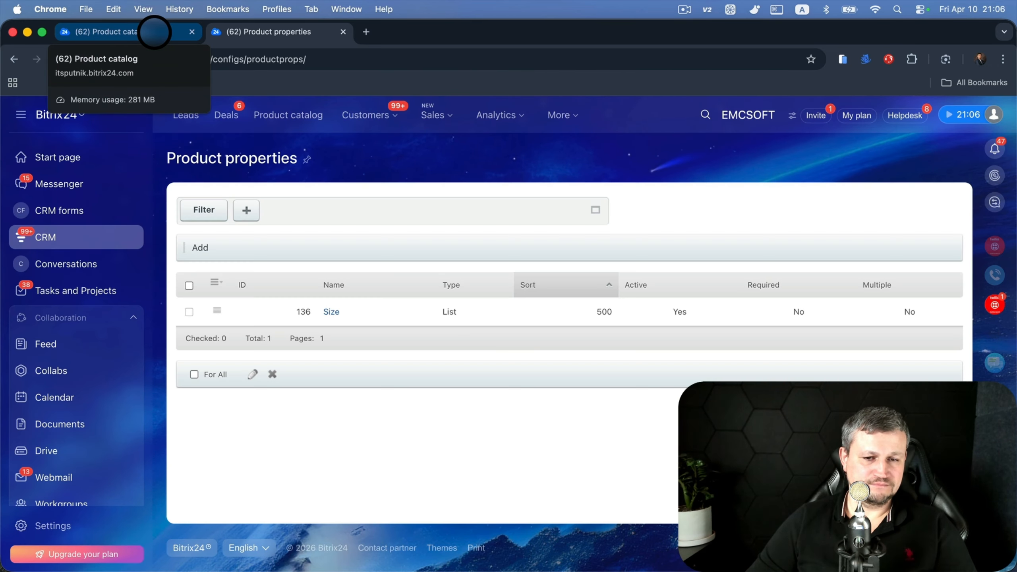
- Return to the original new product form, reload it and check the custom fields at the end of its properties
left_click(148, 32)
key("super+r")
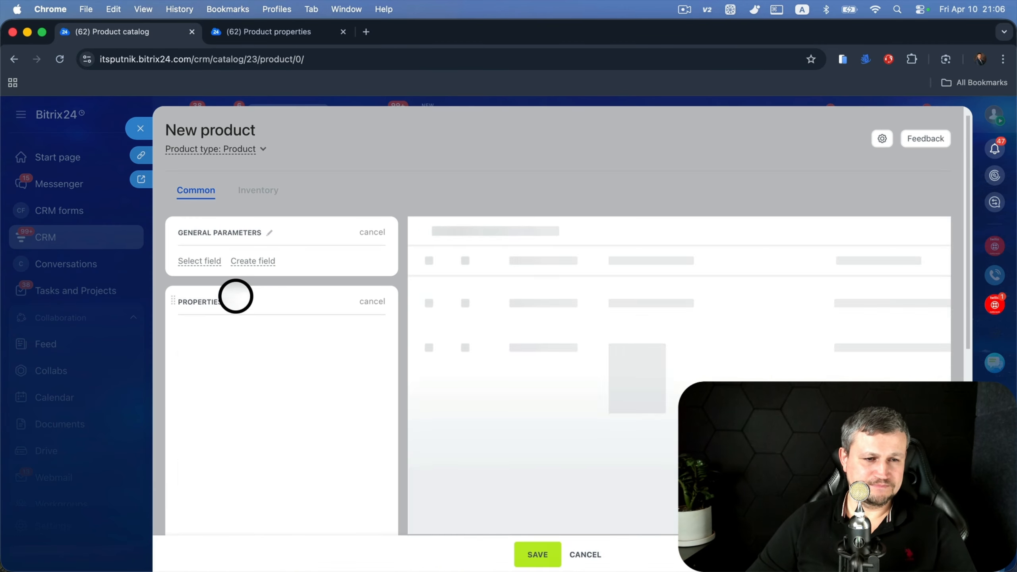
scroll(244, 350, "down", 15)
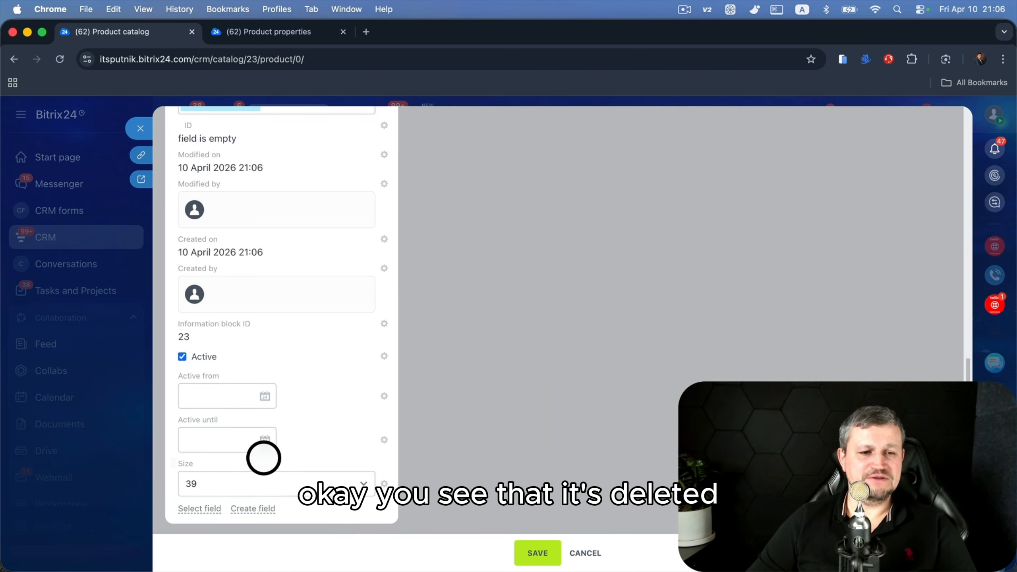
scroll(264, 458, "up", 15)
scroll(264, 458, "up", 3)
- Name the product test1 and enter adsdfsfsdfds as its detailed description
scroll(247, 287, "down", 5)
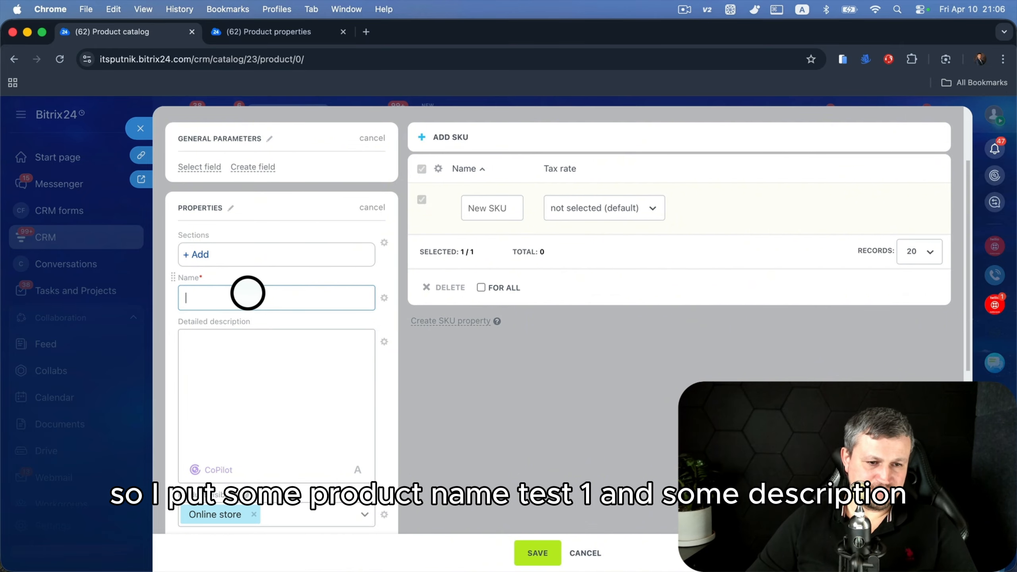
type("test1")
left_click(267, 347)
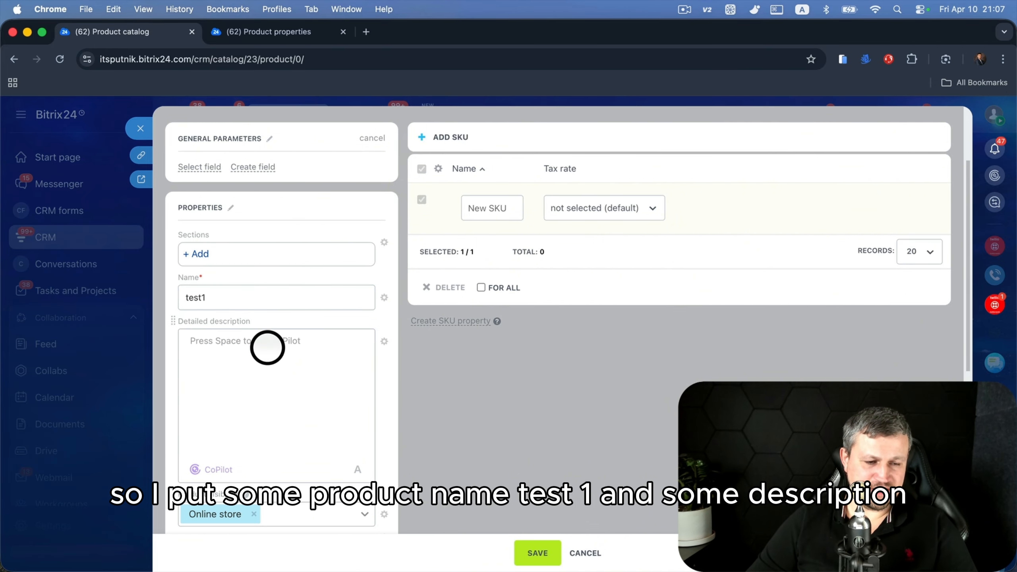
scroll(250, 391, "down", 4)
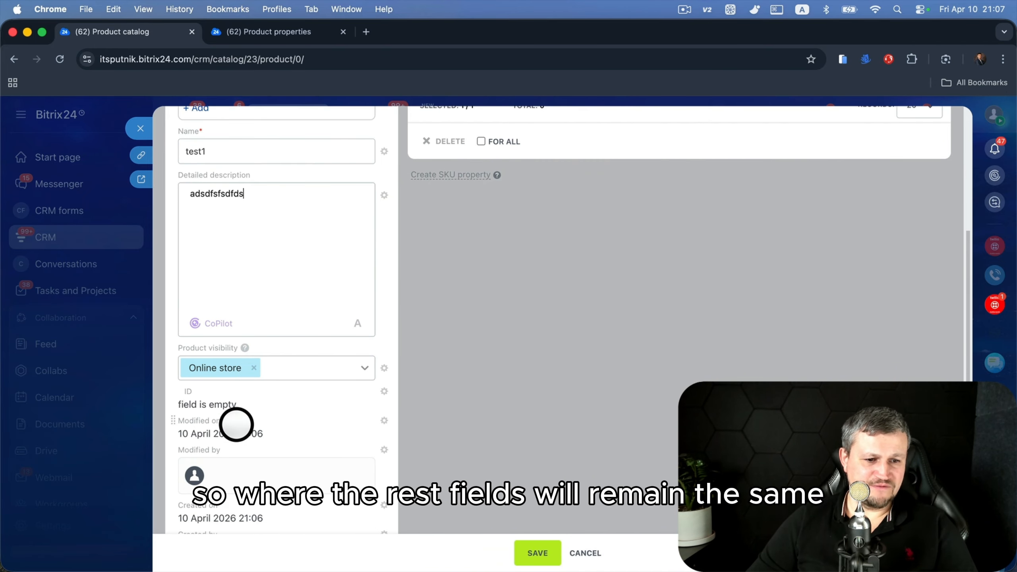
scroll(236, 422, "down", 5)
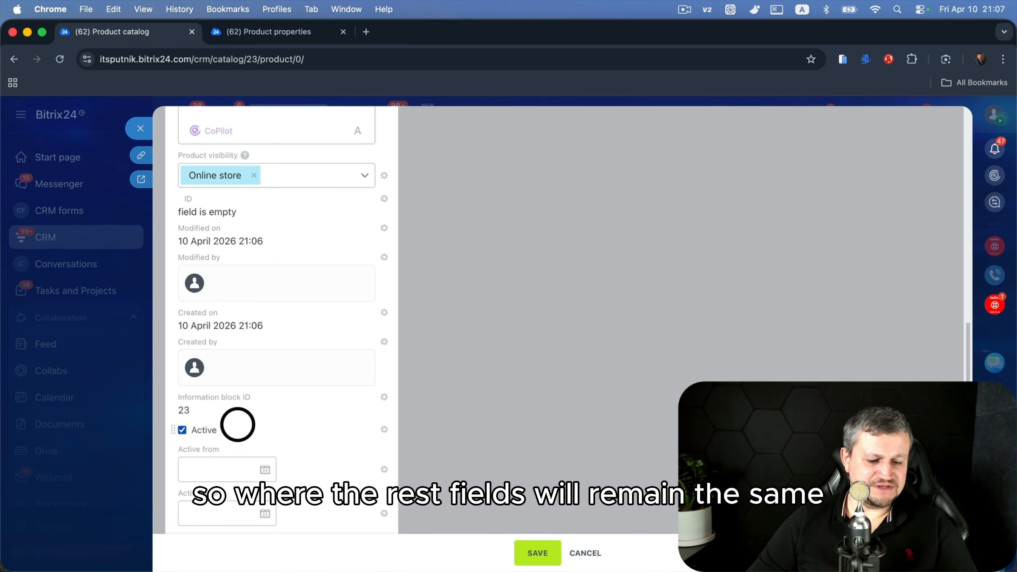
- Start a dictionary SKU property for the product and add the item test1 SKU with the image Google Chrome 2026-04-10 17.01.06.png
scroll(237, 424, "up", 10)
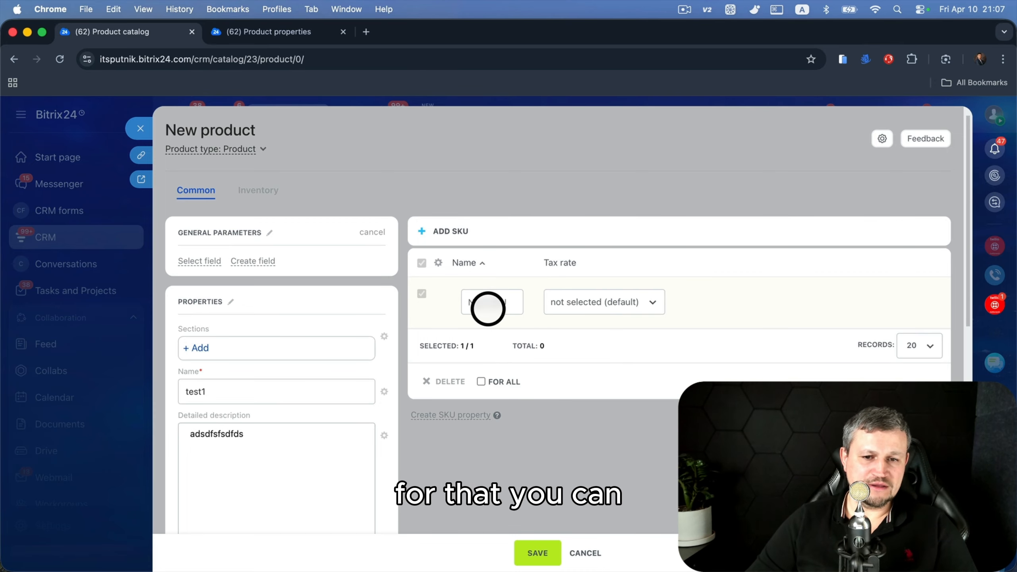
left_click(468, 413)
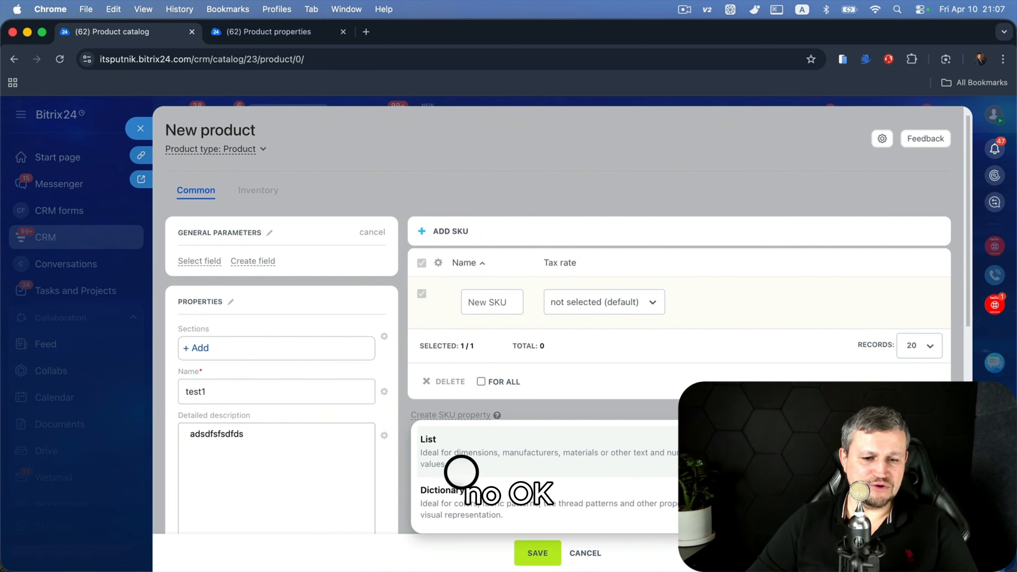
left_click(465, 502)
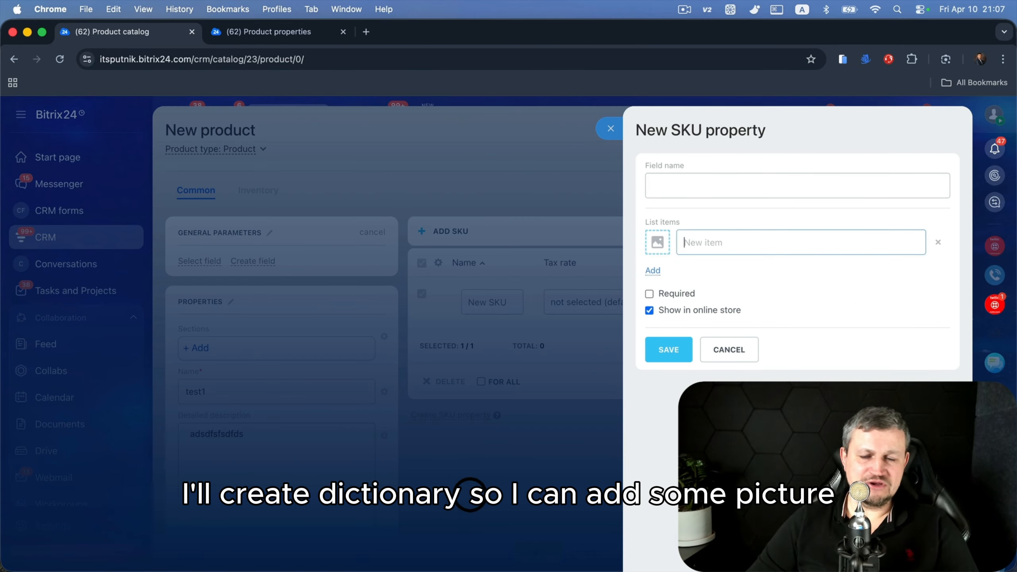
left_click(659, 245)
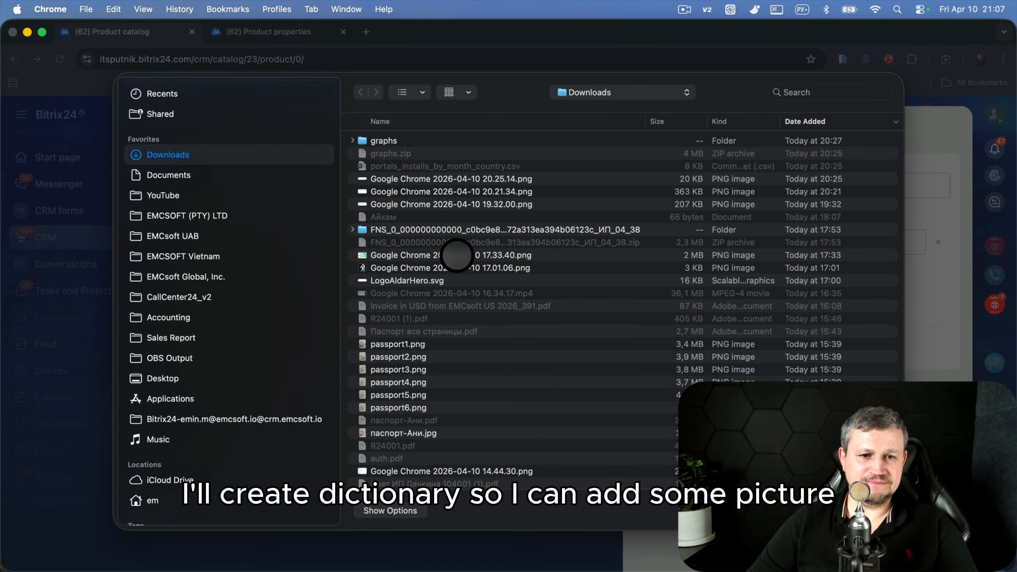
left_click(457, 255)
left_click(441, 268)
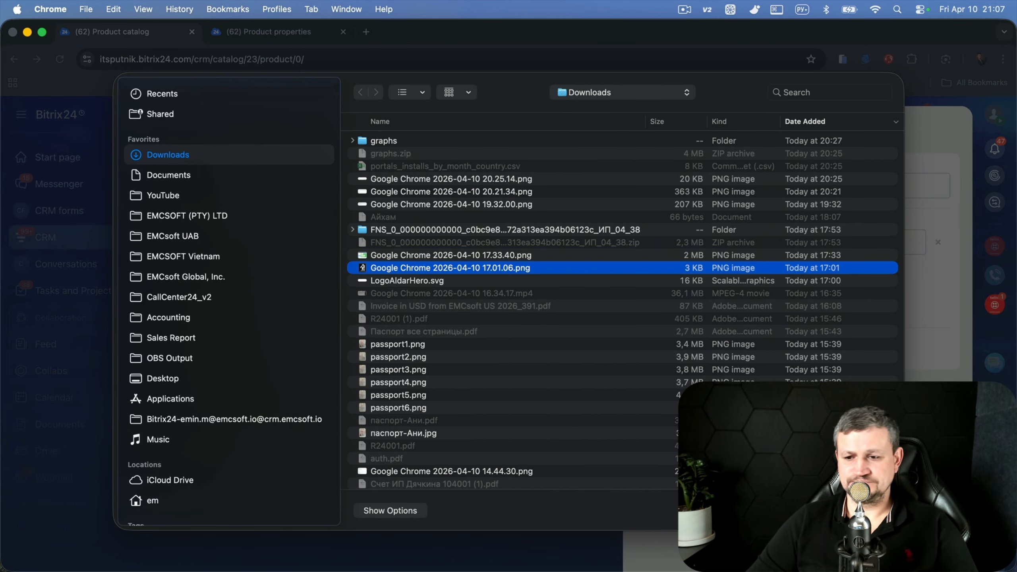
left_click(877, 511)
left_click(761, 247)
key("ctrl+space")
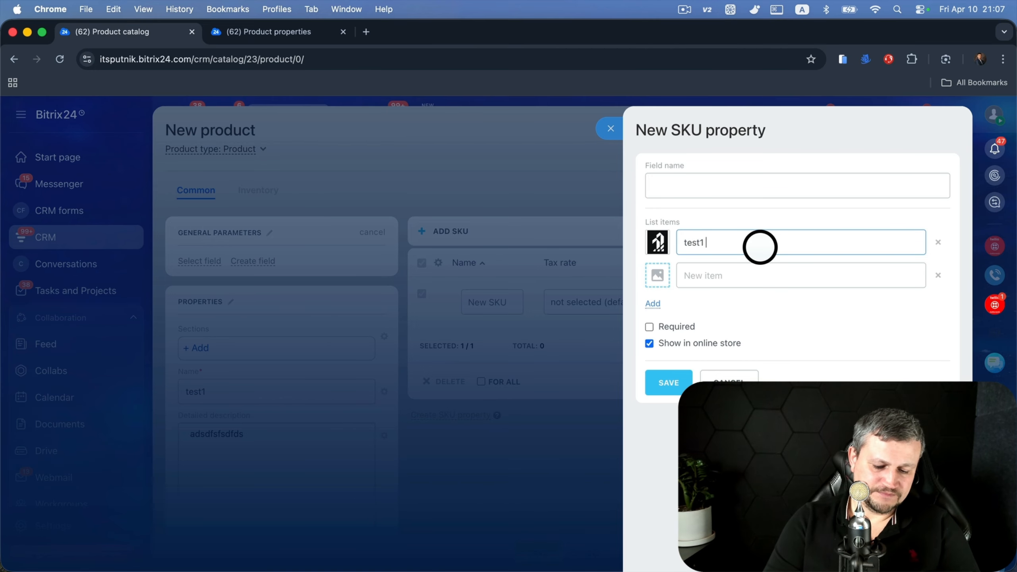
- Name the dictionary property Main SKU, give it the items SKU 1, SKU 2 and SKU 3 with pictures, and save it
left_click(654, 274)
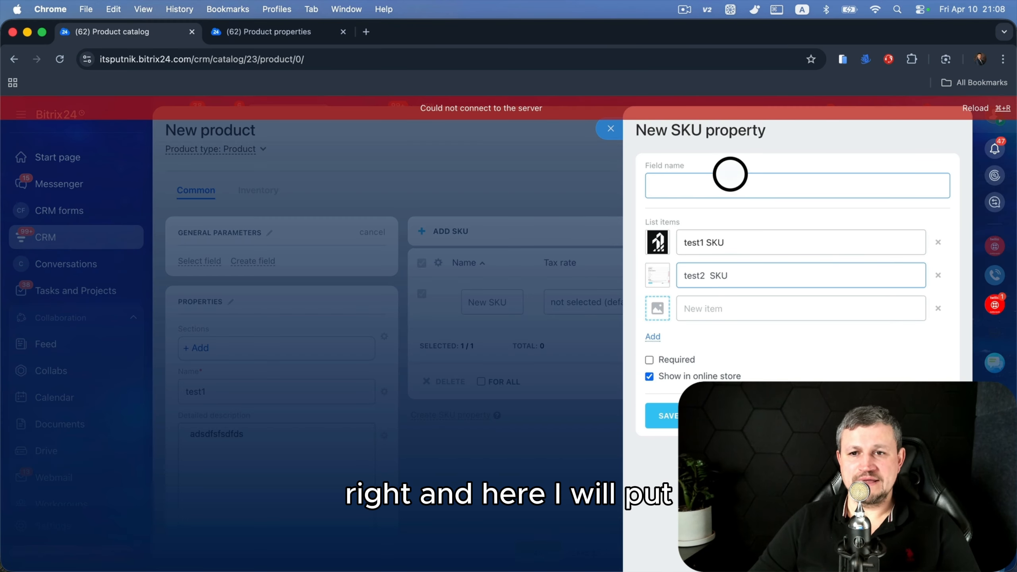
left_click(729, 183)
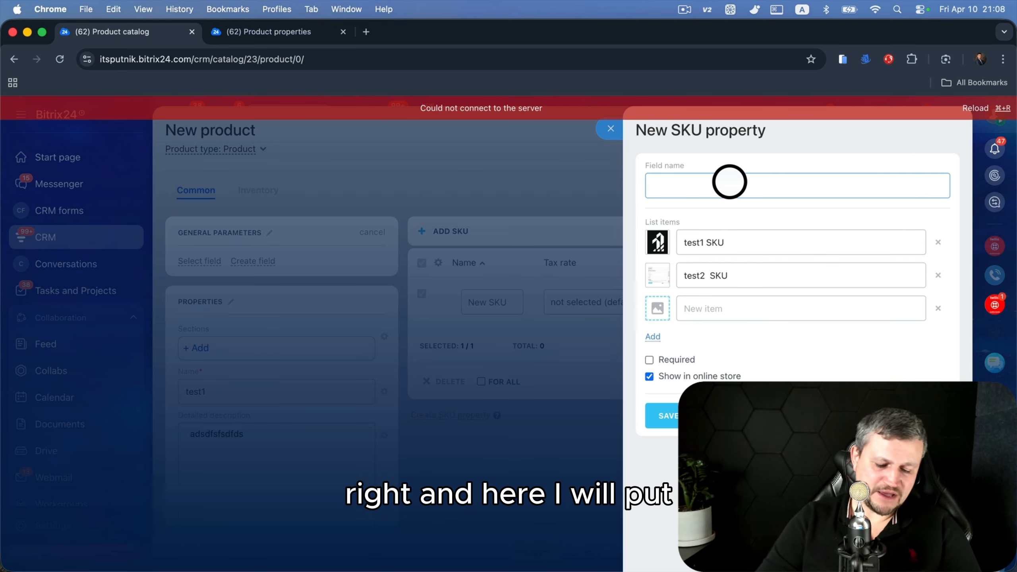
type("Main SKU")
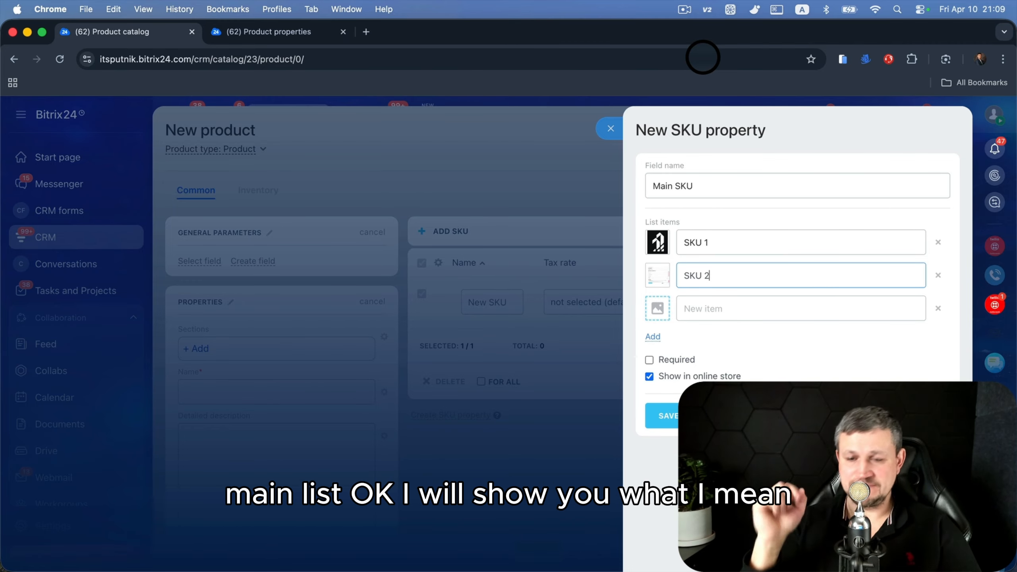
left_click(697, 308)
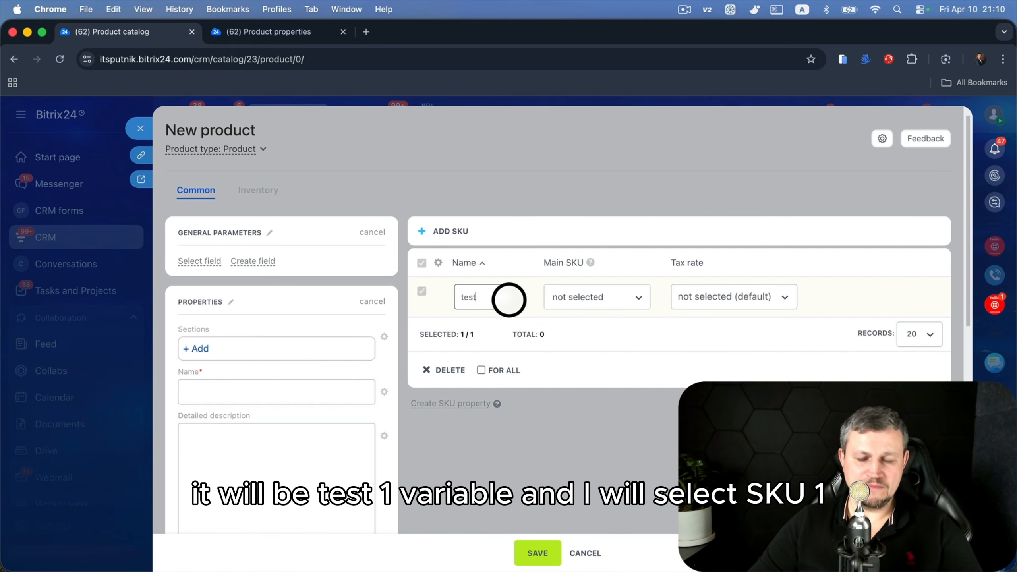
- Name the product's first SKU test1 and set its Main SKU to SKU 1
type("1")
left_click(649, 294)
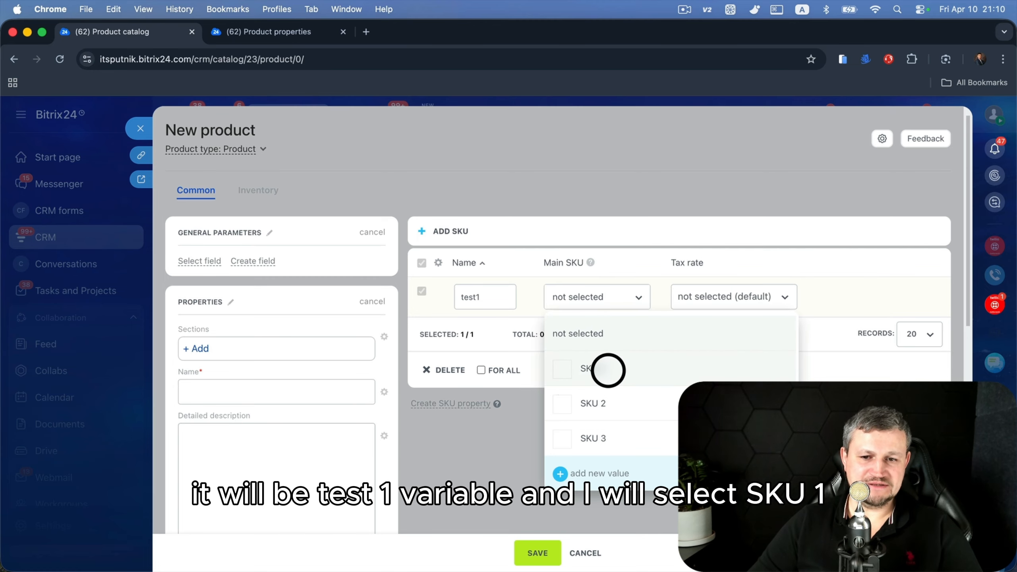
left_click(608, 369)
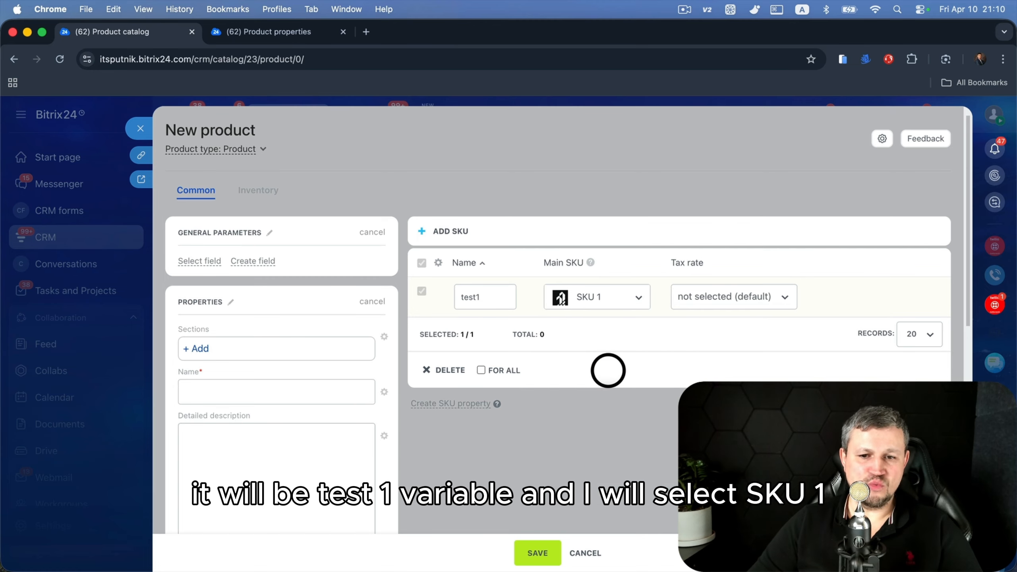
- Name the product test1, assign it to section Test1 with the detailed description asdasfasfd, and save it
left_click(524, 550)
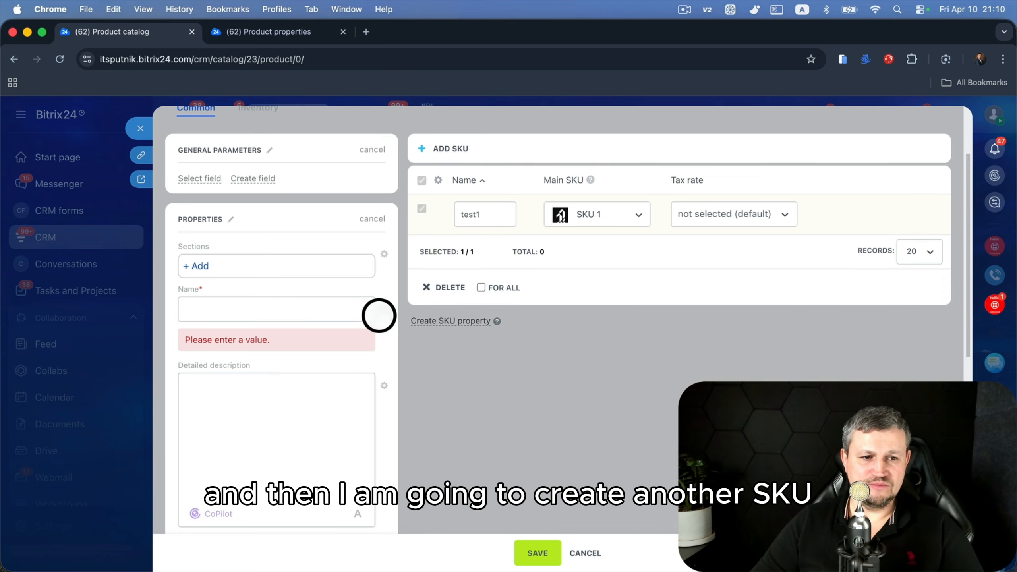
left_click(277, 302)
type("test1")
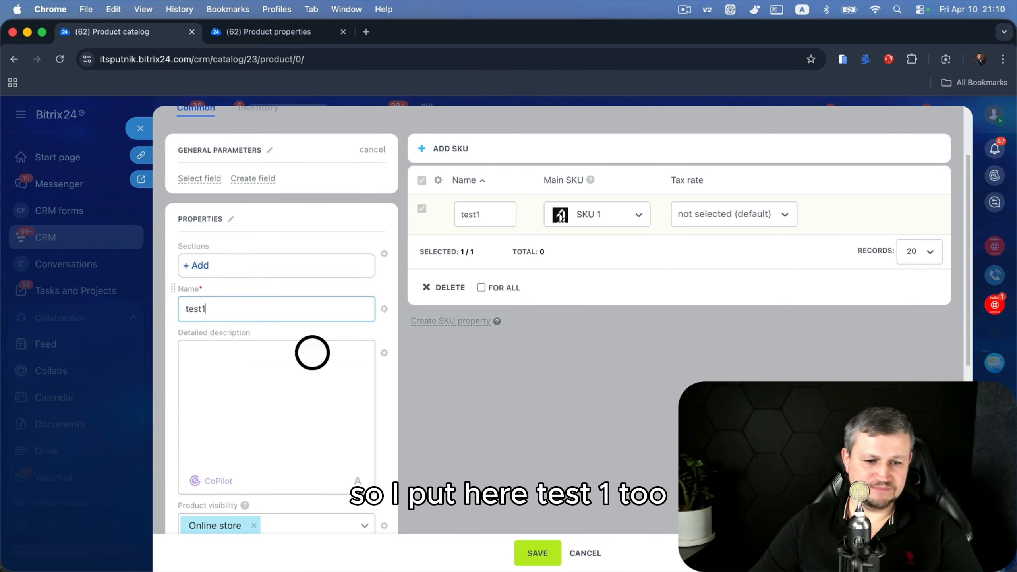
left_click(537, 554)
- Add a second SKU named test2 with Main SKU set to SKU 2 and save the product
left_click(449, 213)
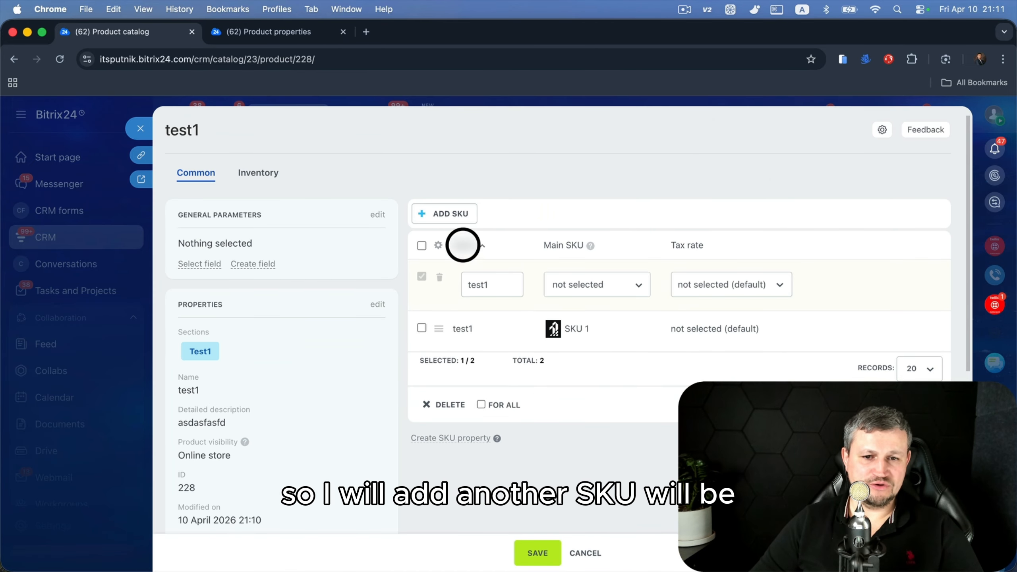
left_click(489, 331)
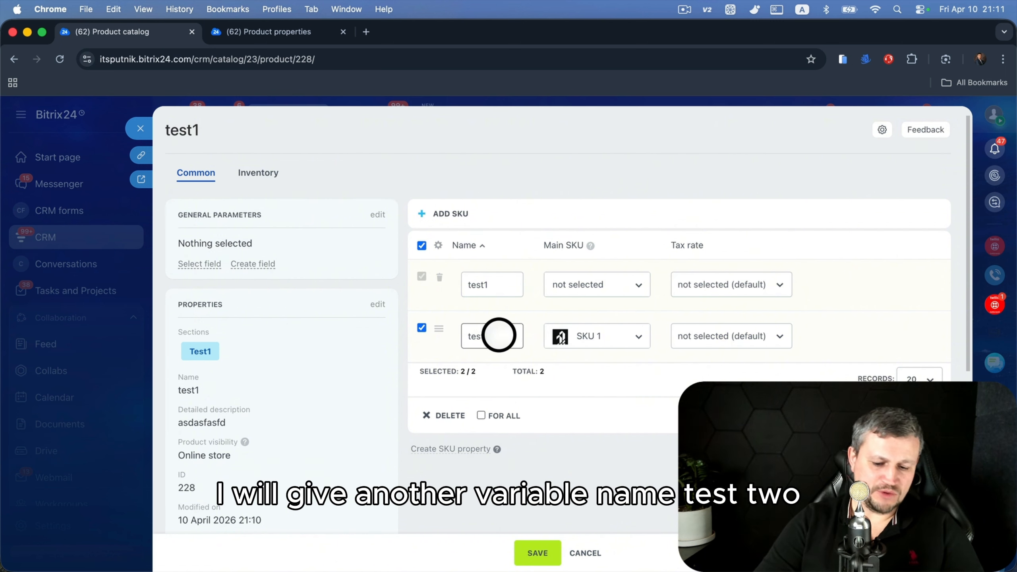
type("2")
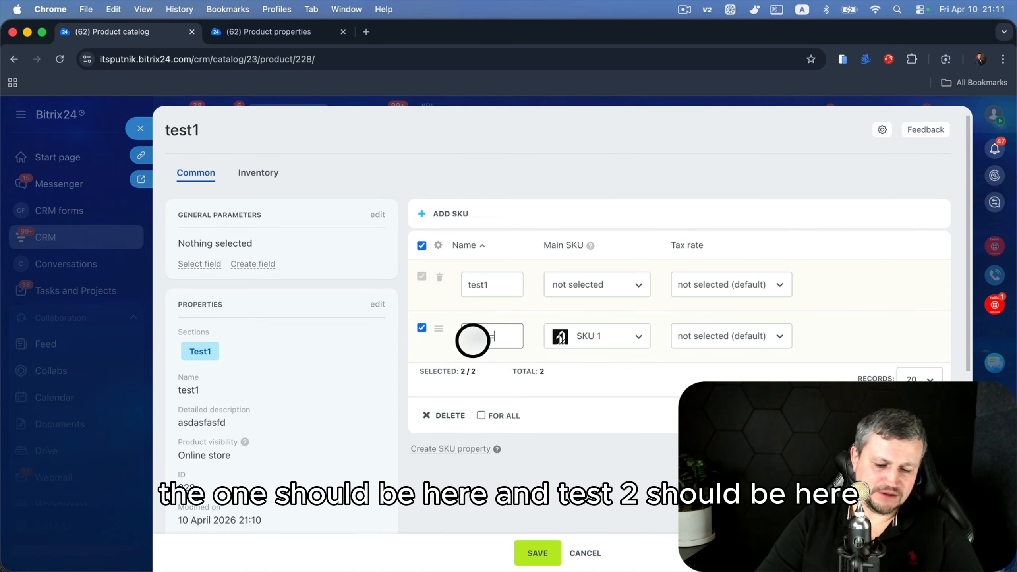
left_click(500, 280)
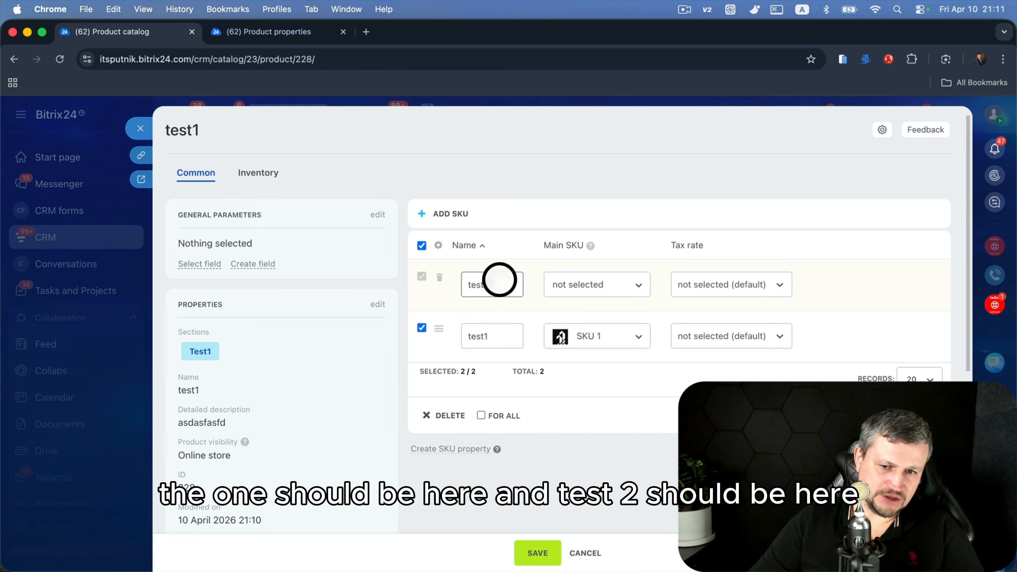
type("2")
left_click(586, 287)
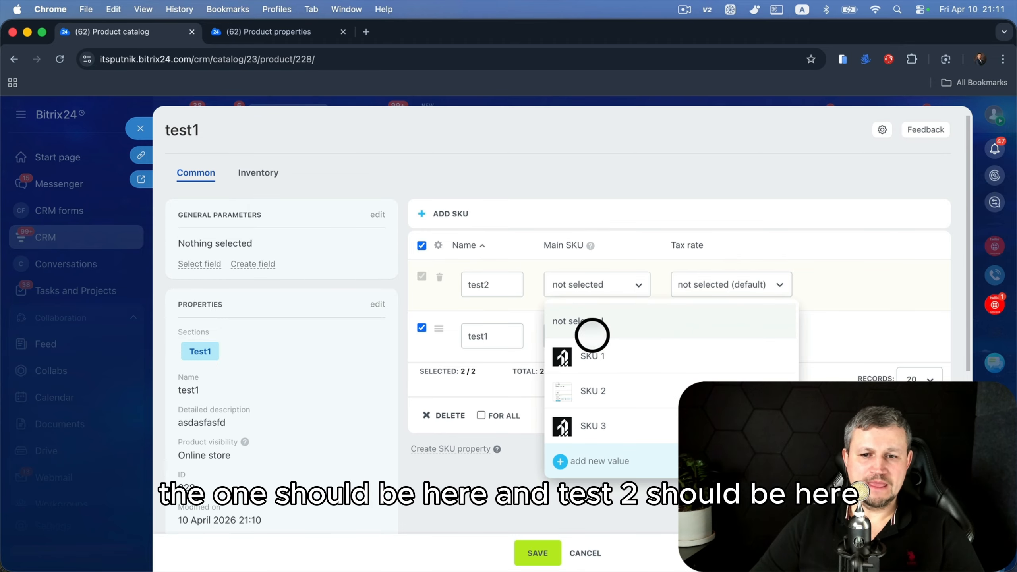
left_click(599, 388)
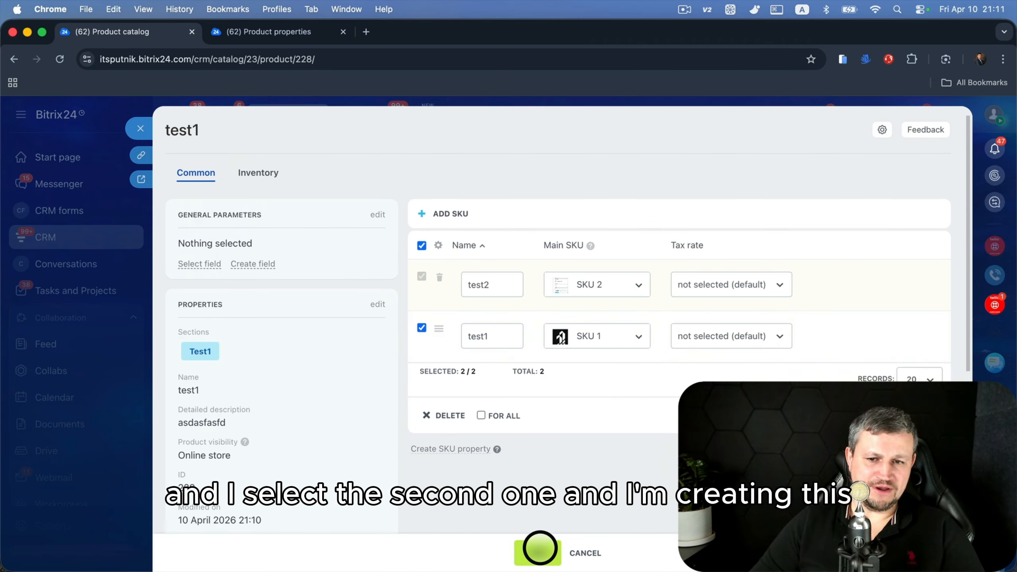
left_click(538, 548)
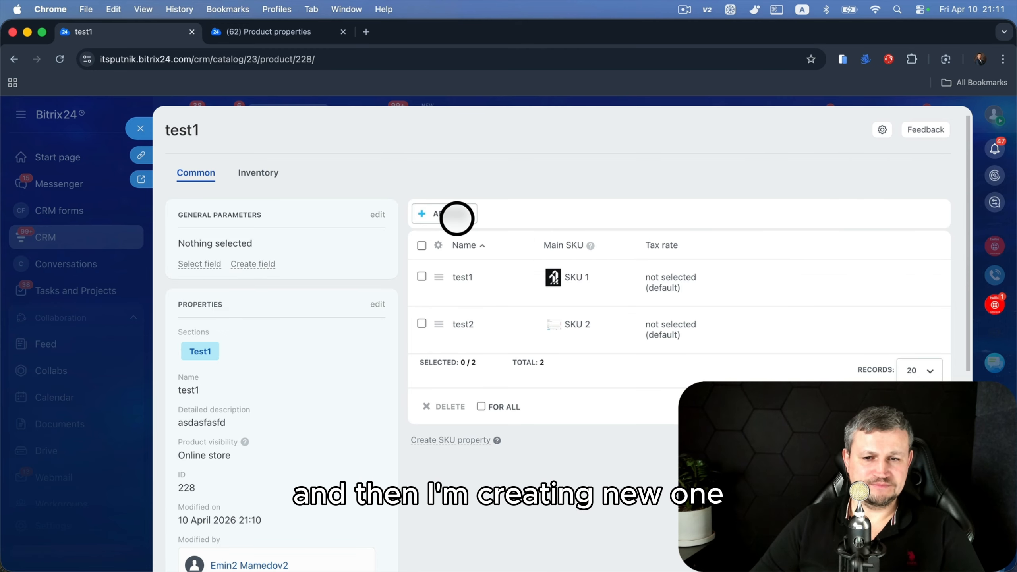
- Add a third SKU named test3 with Main SKU set to SKU 3 and save the product
left_click(457, 219)
left_click(593, 285)
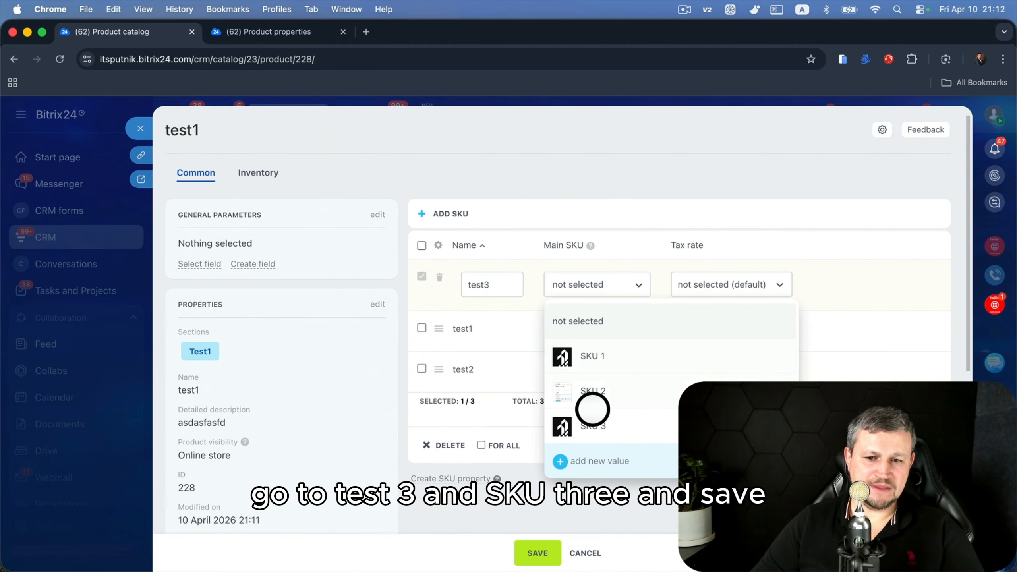
left_click(591, 425)
left_click(533, 550)
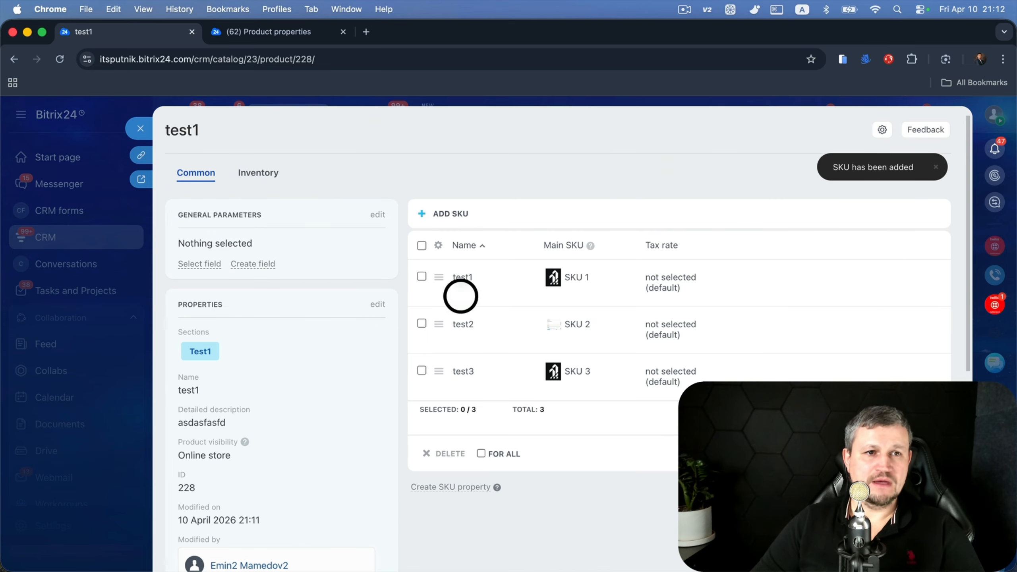
- Switch to the Product properties browser tab, go to the CRM leads and open the product list of the lead test
left_click(311, 32)
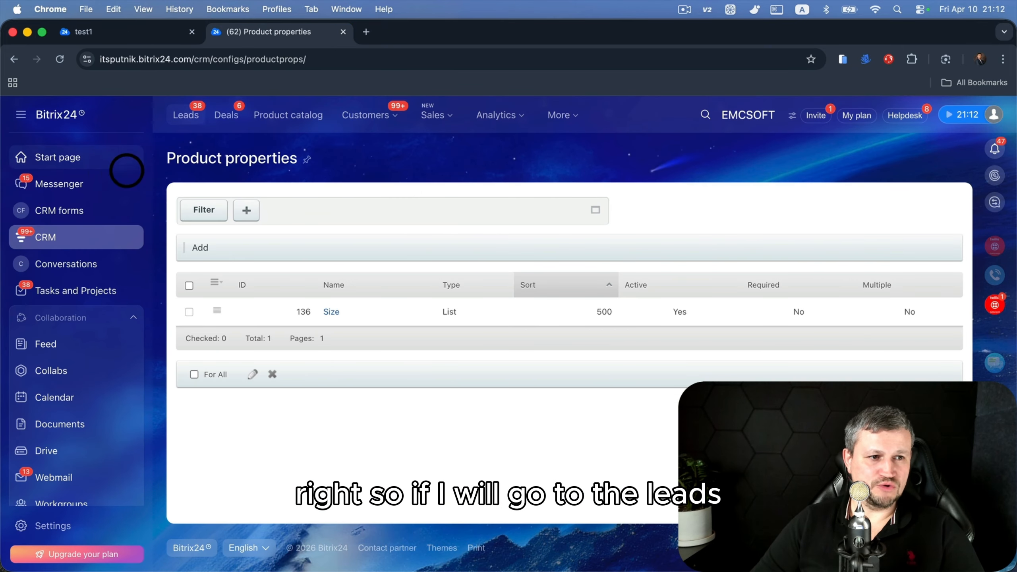
left_click(191, 115)
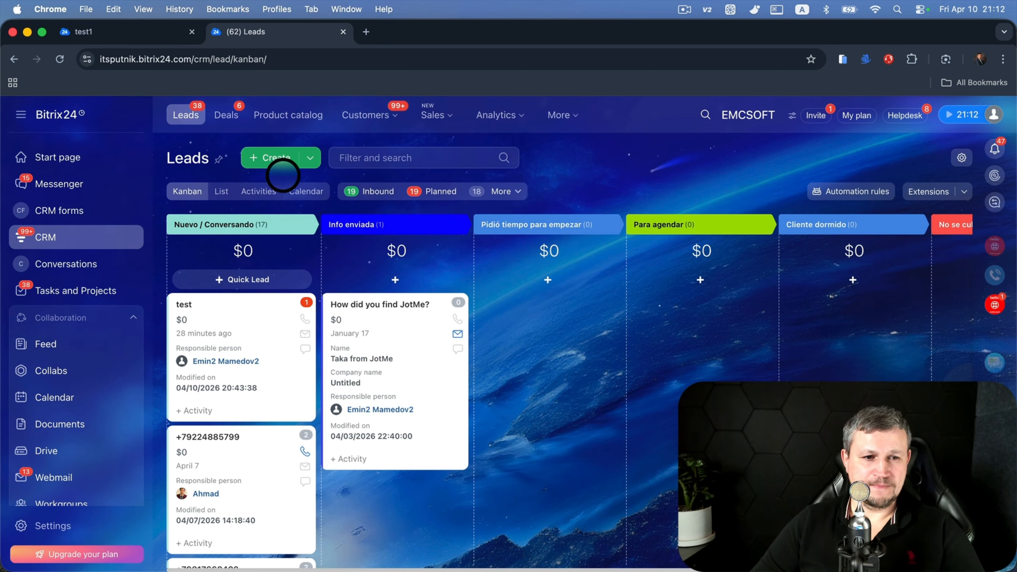
left_click(190, 303)
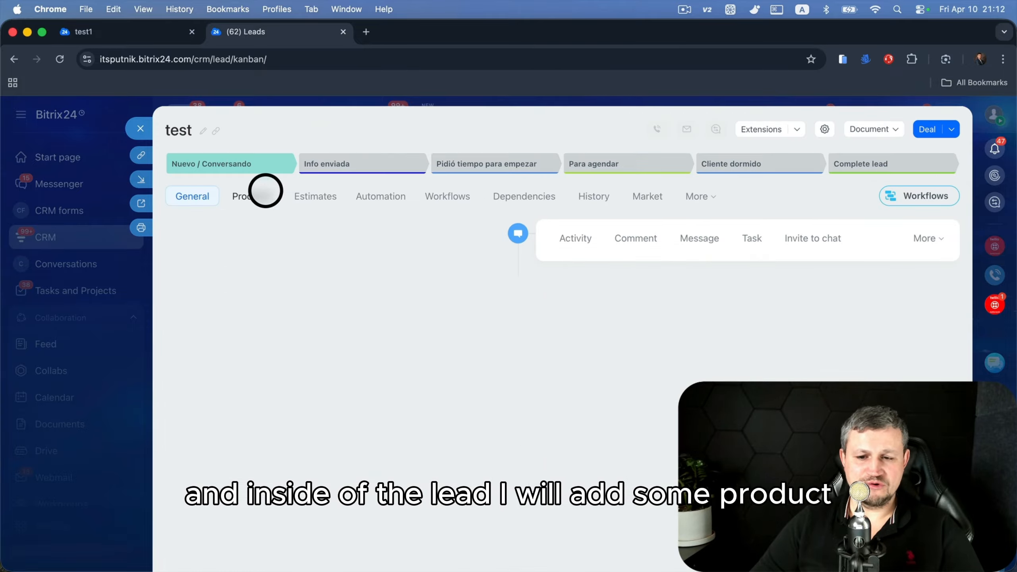
left_click(266, 191)
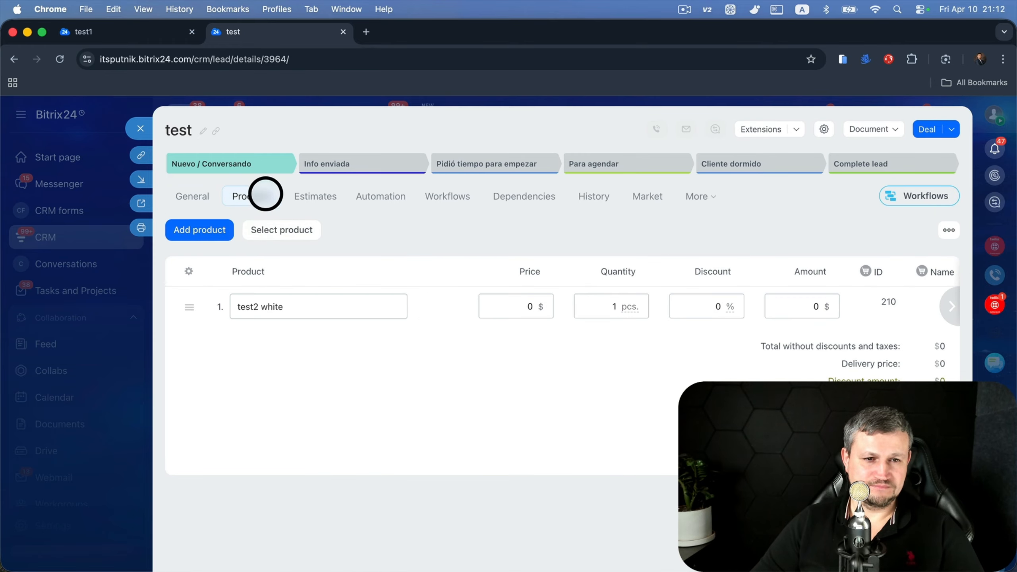
- Replace the lead's test2 white product with test1 from the catalog section Test1, checking its section in the product card
left_click(193, 308)
left_click(211, 351)
left_click(480, 362)
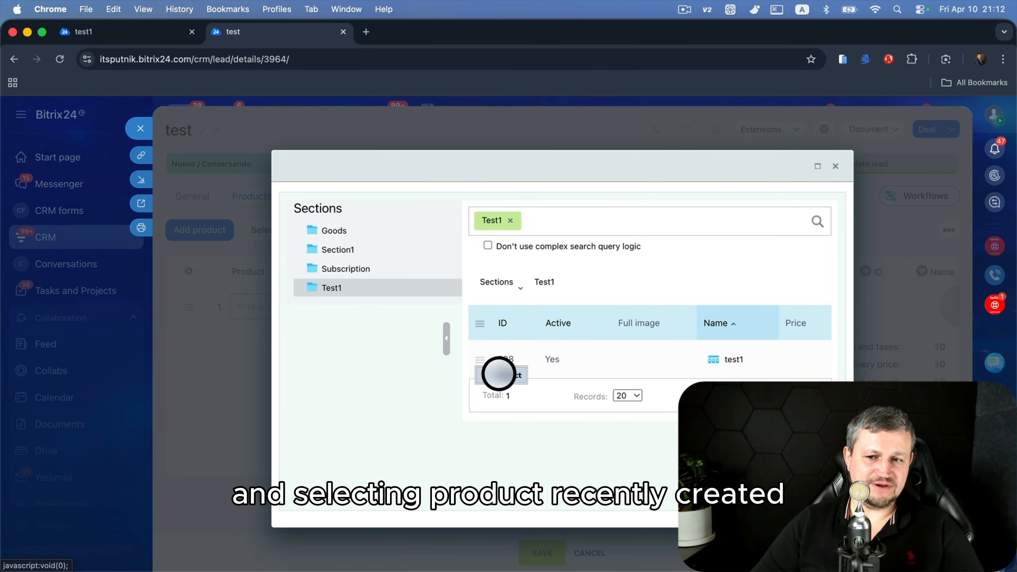
left_click(102, 32)
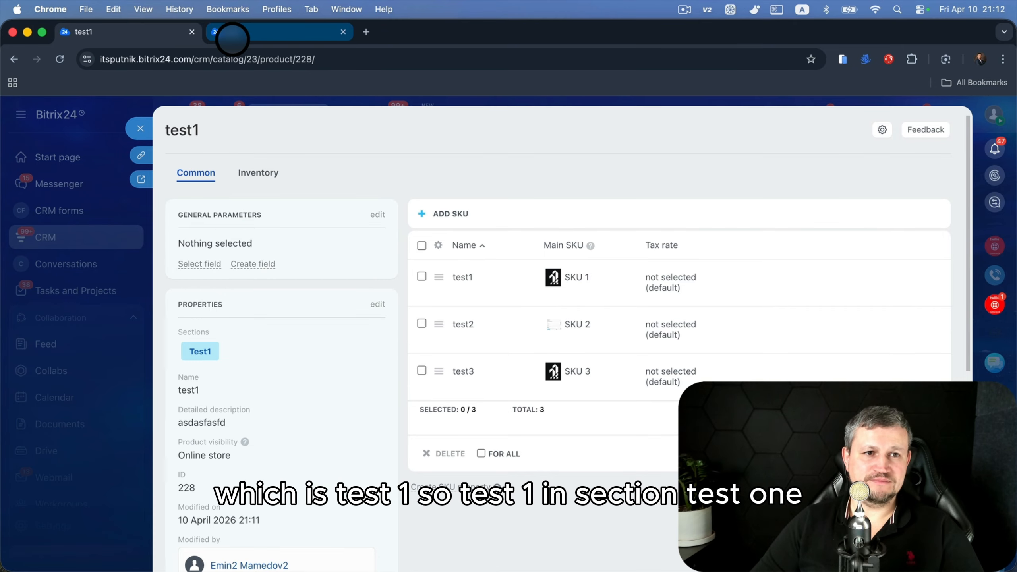
left_click(240, 32)
left_click(835, 165)
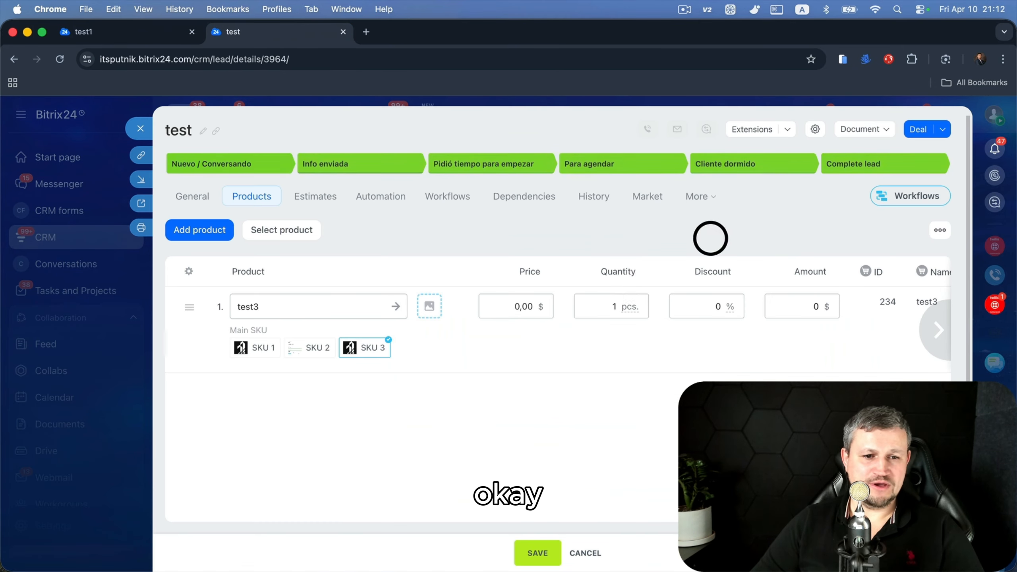
- Try the product row's other Main SKU variants, set it to SKU 3 and save the lead
left_click(254, 348)
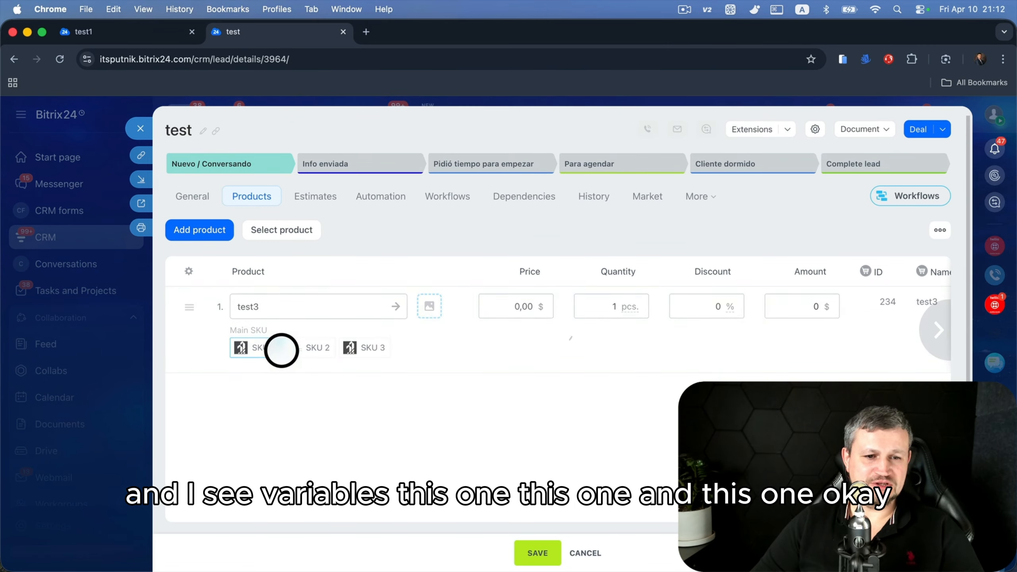
left_click(308, 347)
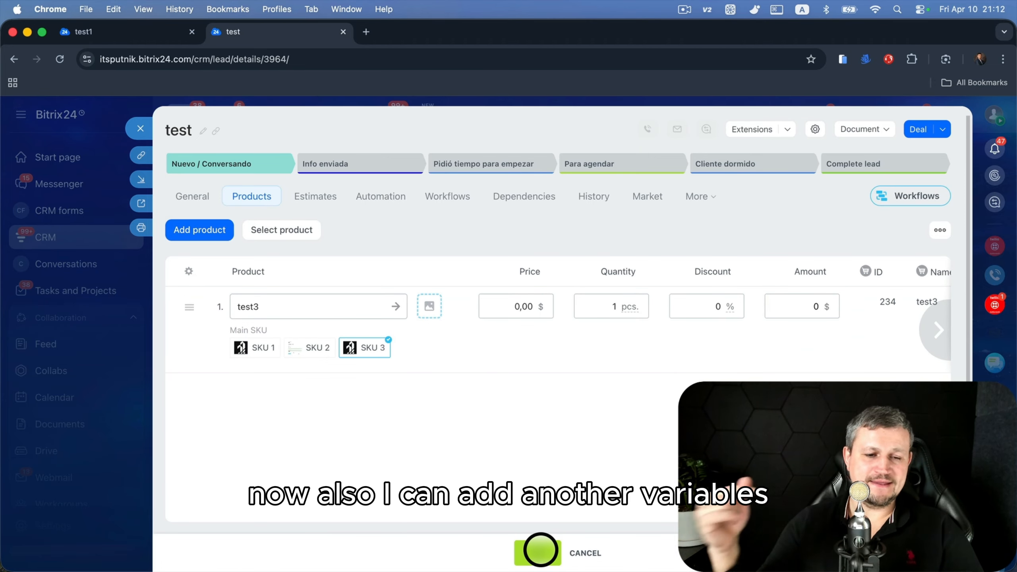
left_click(539, 550)
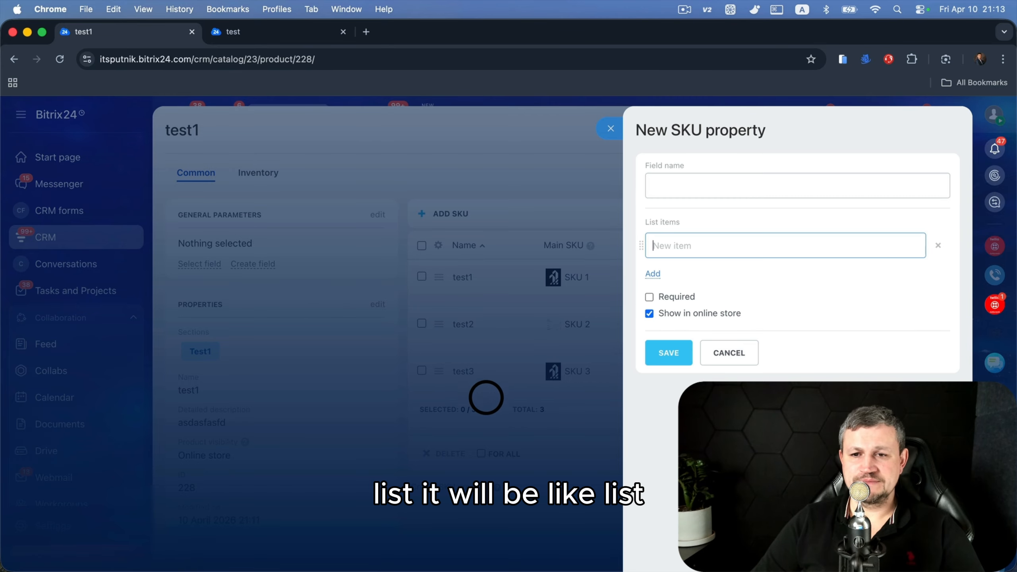
- Name the new SKU list property List item, give it the items List 1, List 2 and List 3, and save it
left_click(704, 180)
type("ц")
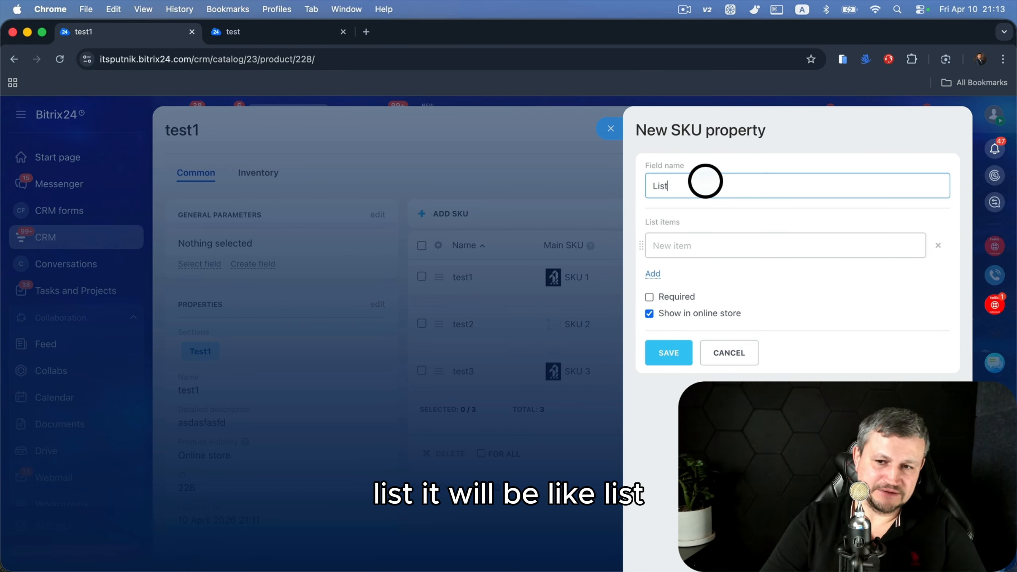
type(" item")
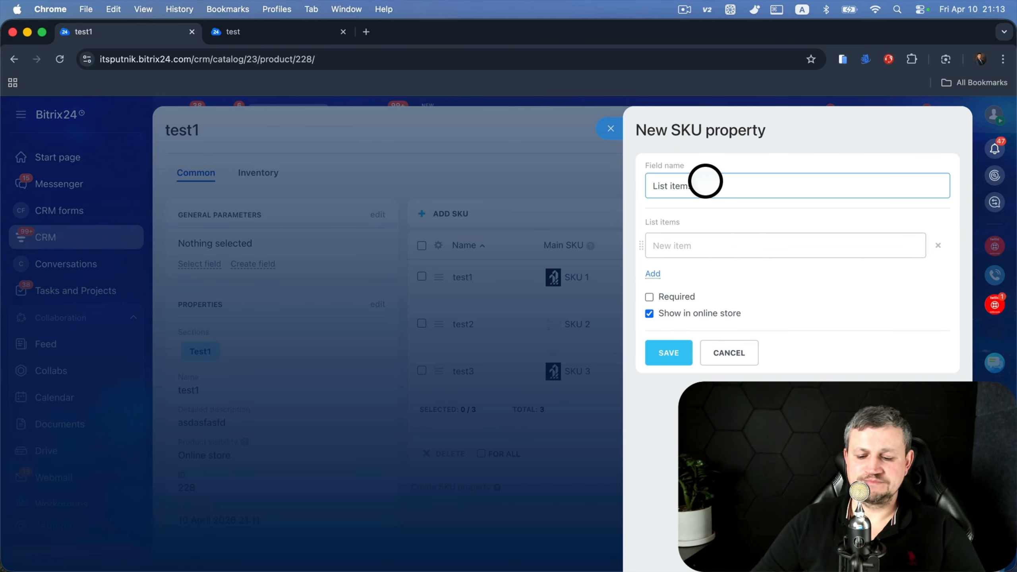
left_click(728, 242)
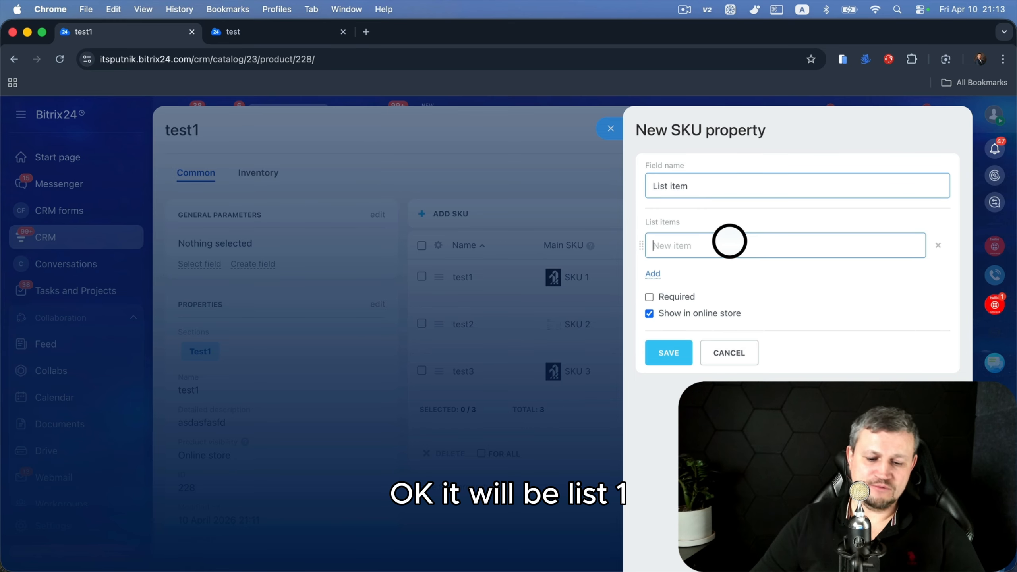
type("List 1")
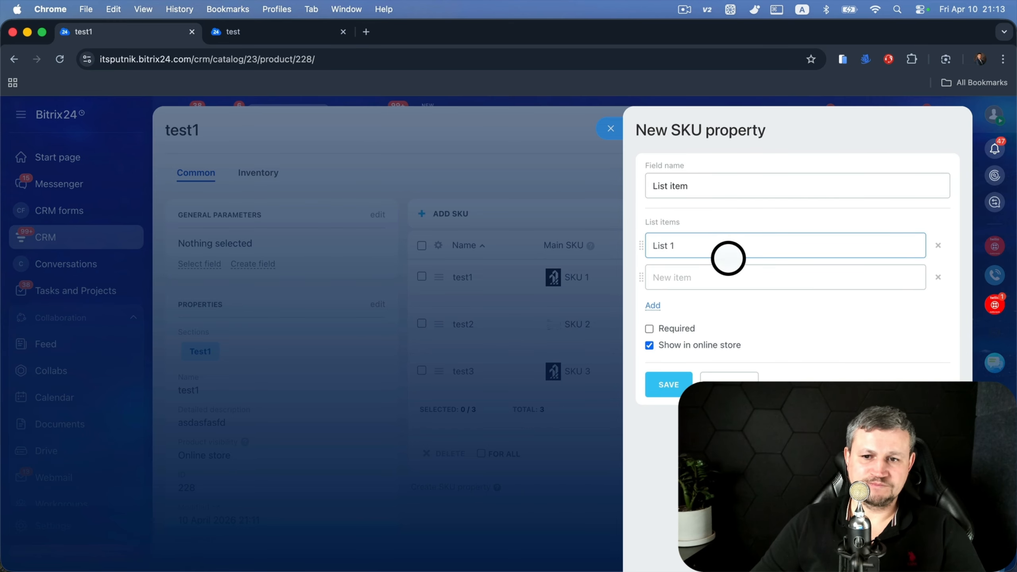
left_click(727, 269)
type("List 2")
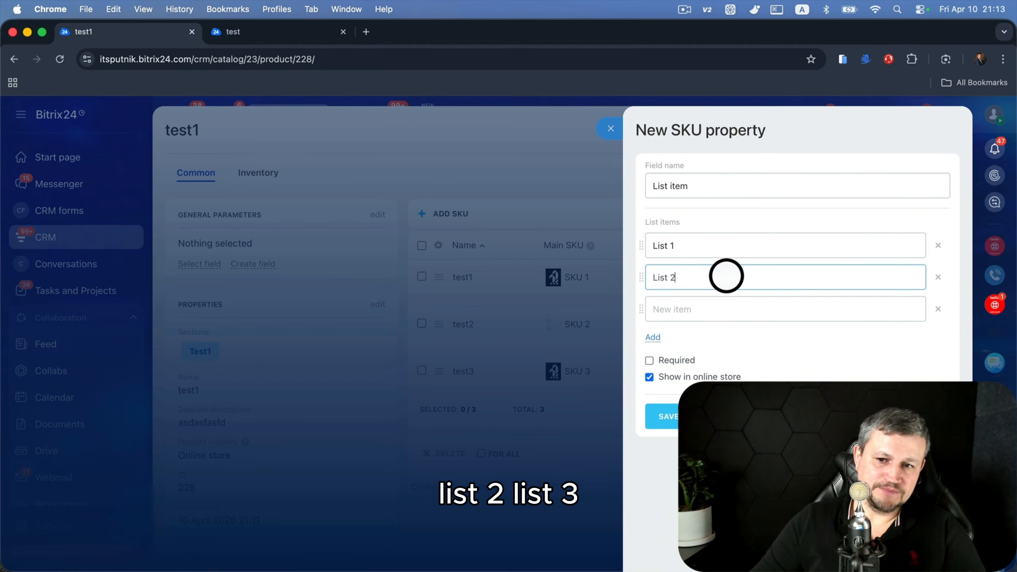
left_click(716, 309)
type("List ")
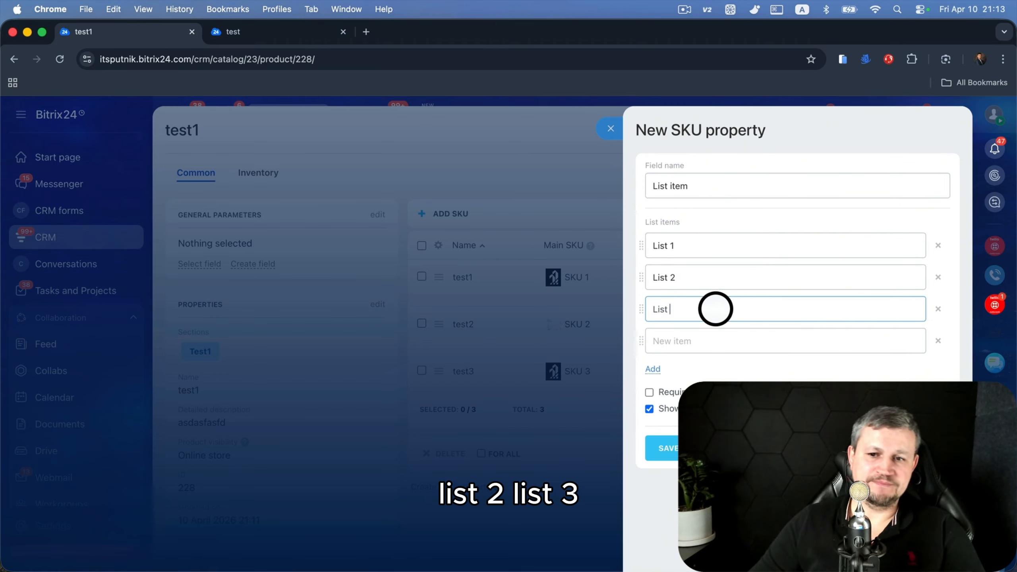
type("2")
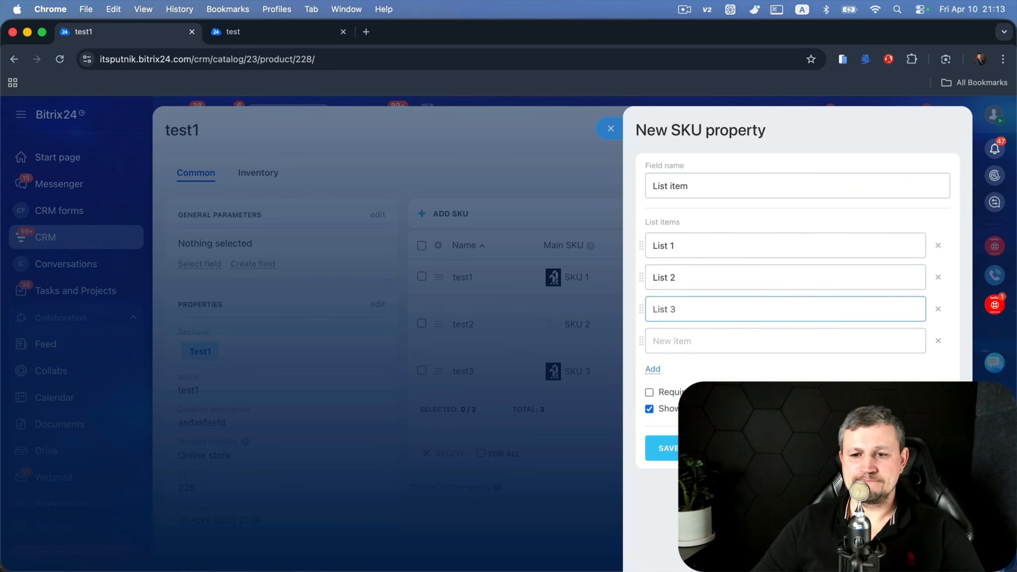
left_click(664, 447)
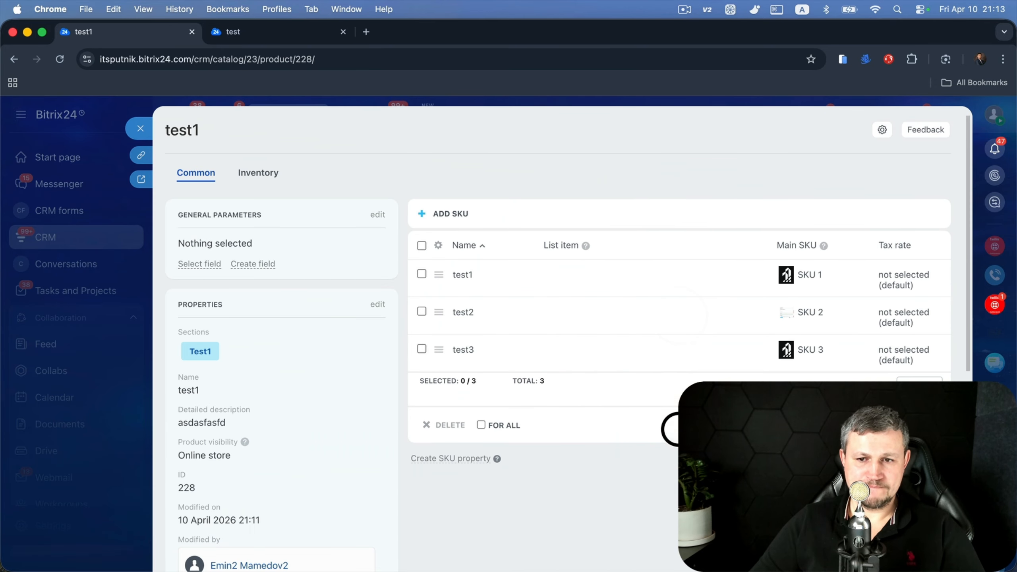
- Set List item to List 1 for SKU test1, List 2 for test2 and List 3 for test3, and save the product
left_click(575, 277)
left_click(575, 278)
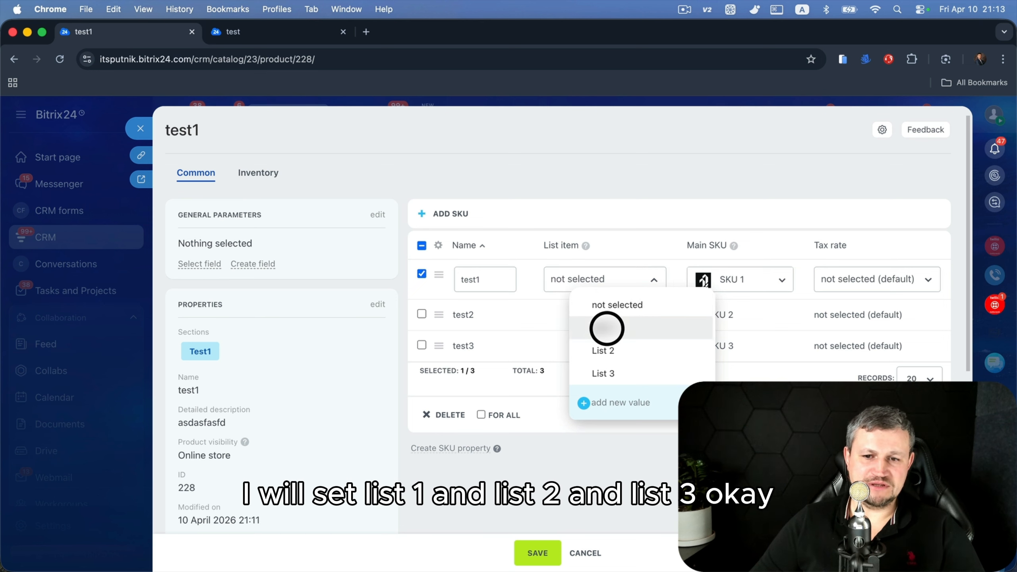
left_click(606, 328)
left_click(603, 314)
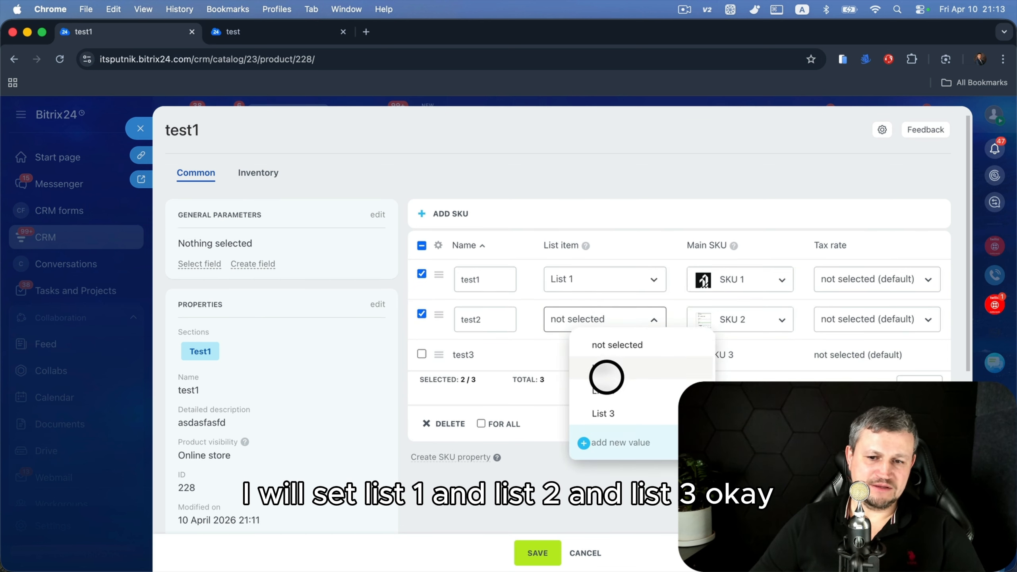
left_click(605, 376)
left_click(611, 354)
left_click(613, 365)
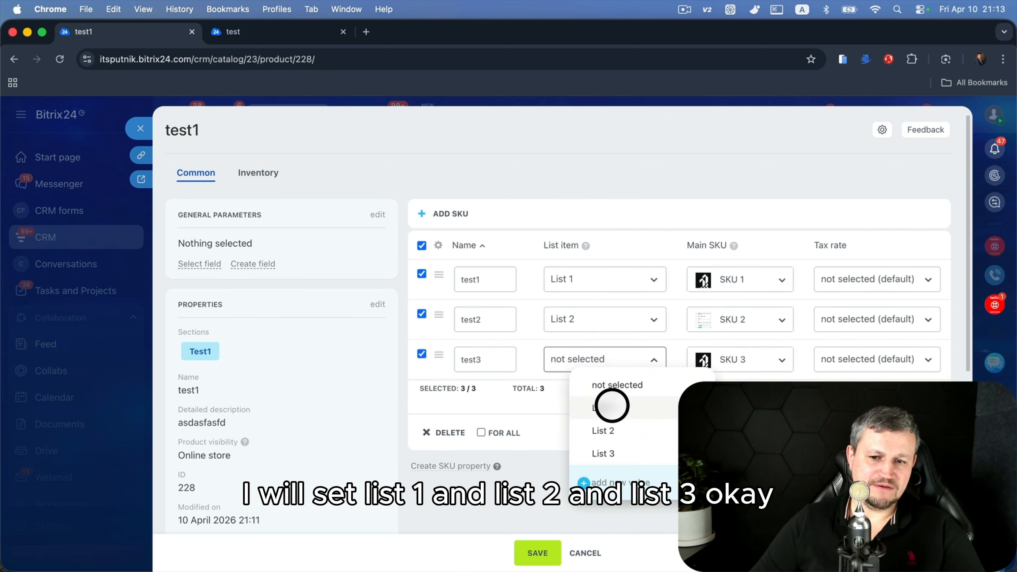
left_click(605, 455)
left_click(539, 555)
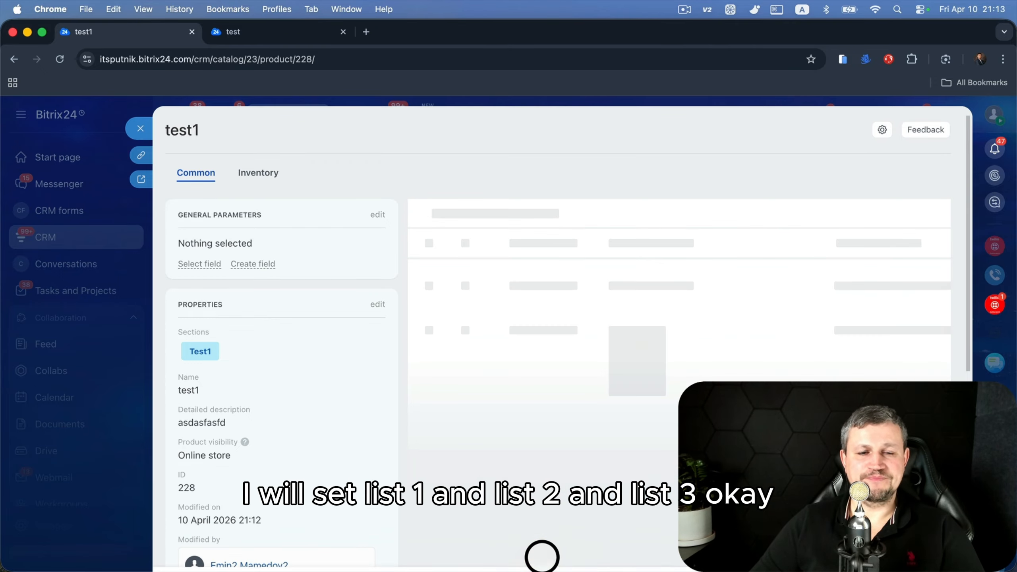
- Reload the lead test in the other browser tab and switch its product row through Main SKU variants SKU 1, SKU 2 and SKU 3
left_click(264, 32)
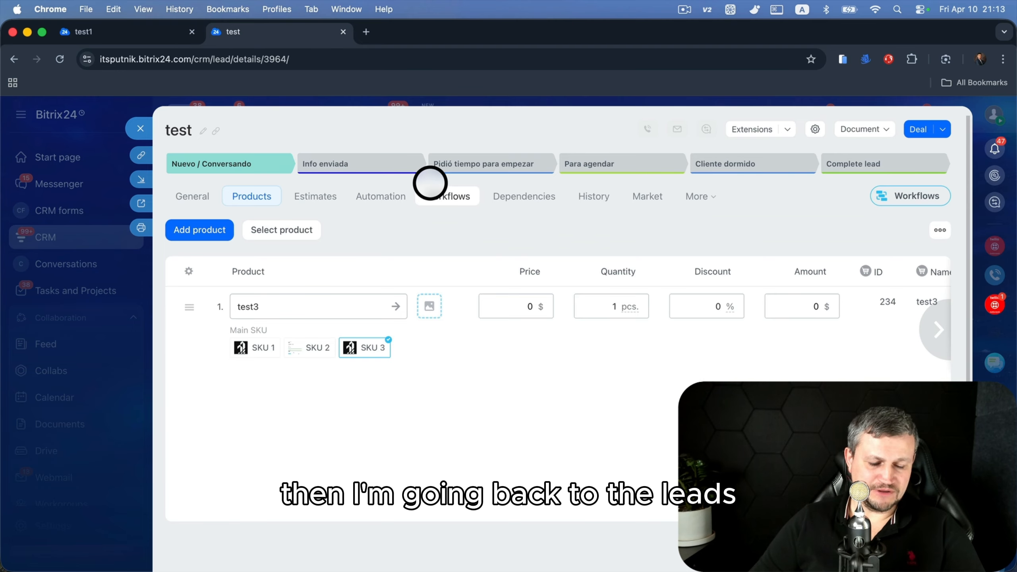
key("super+r")
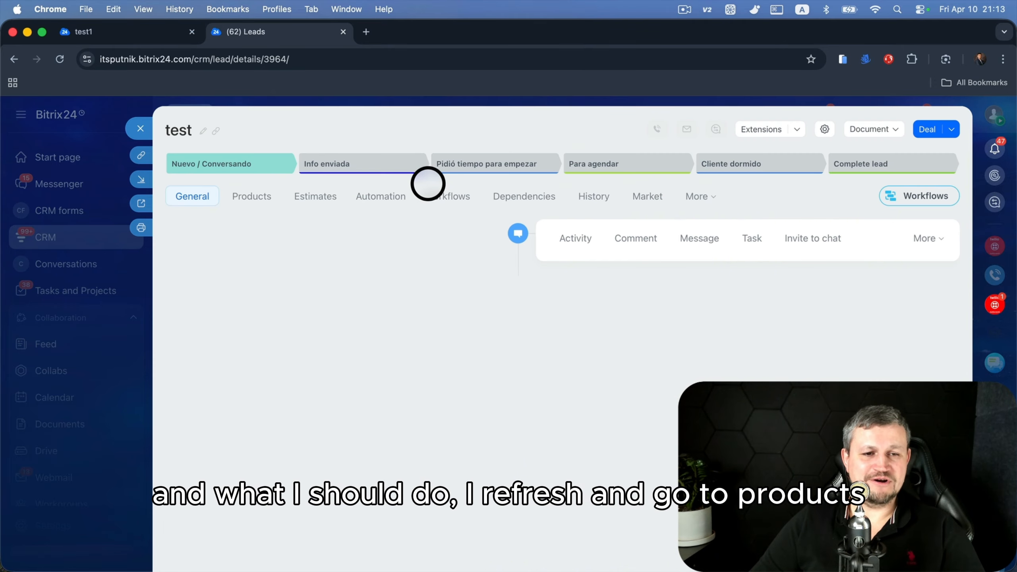
left_click(247, 196)
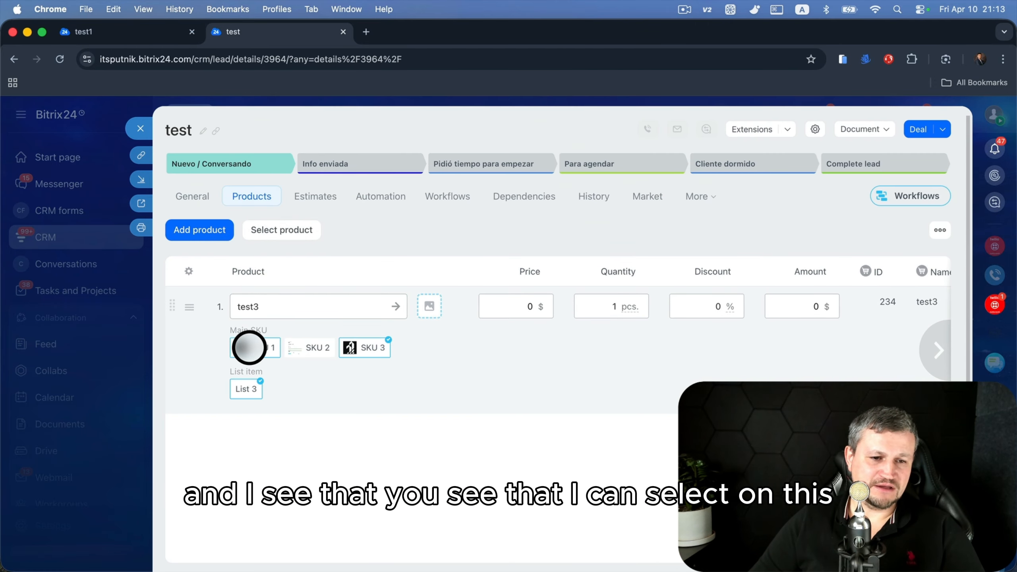
left_click(247, 347)
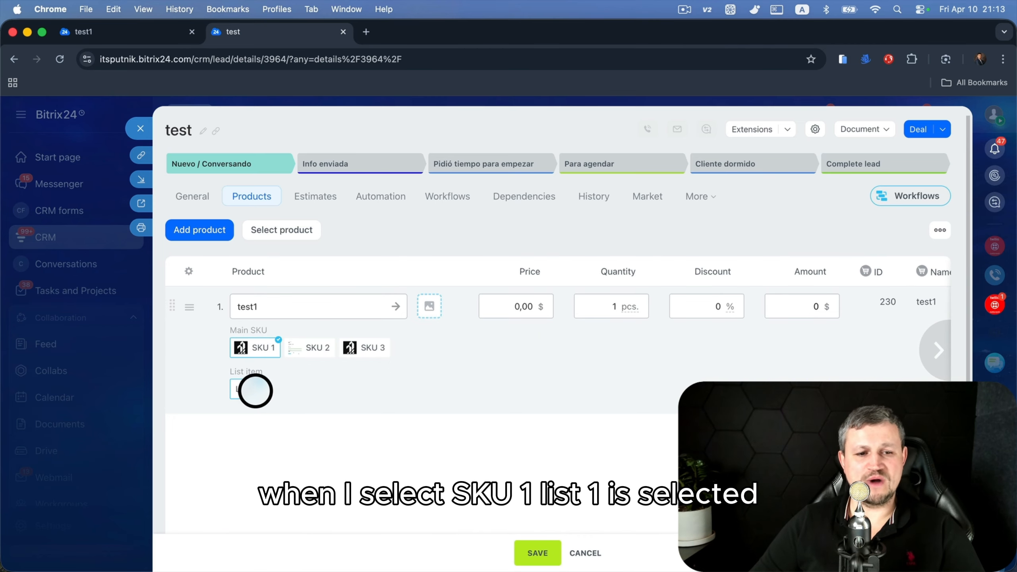
left_click(310, 350)
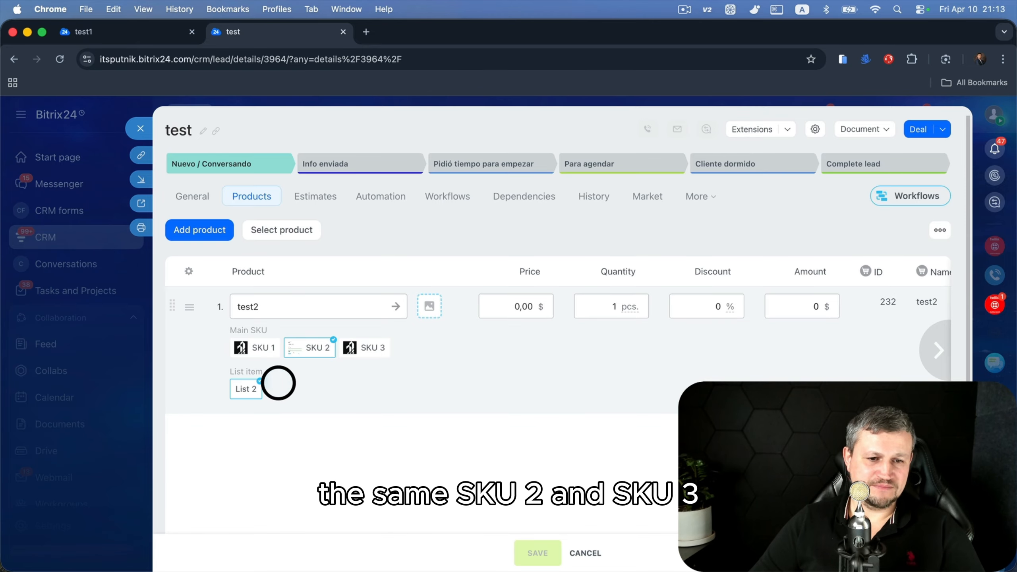
left_click(364, 346)
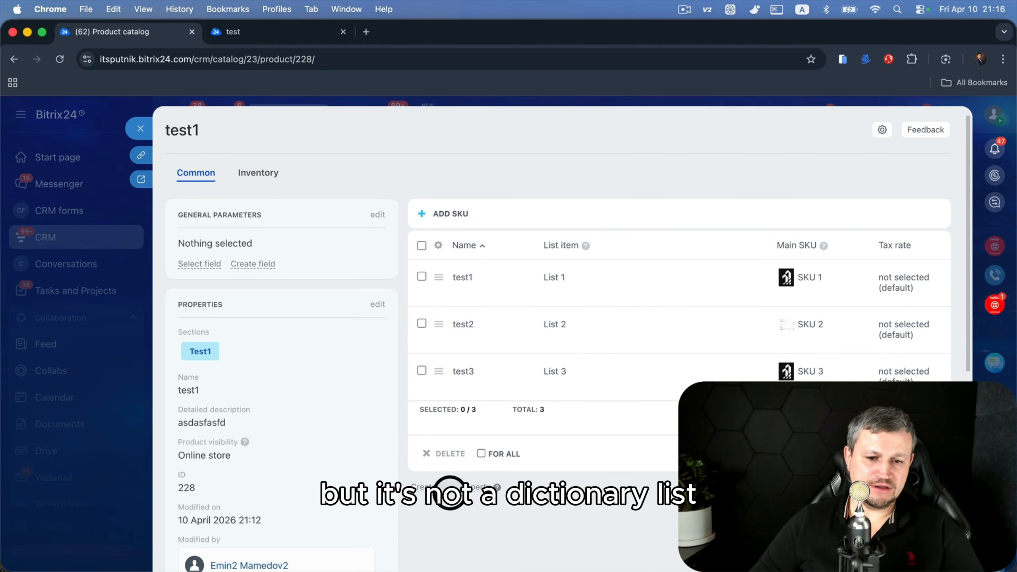
- Duplicate the Product catalog browser tab and go to the Sites section in the copy
left_click(461, 484)
left_click(480, 529)
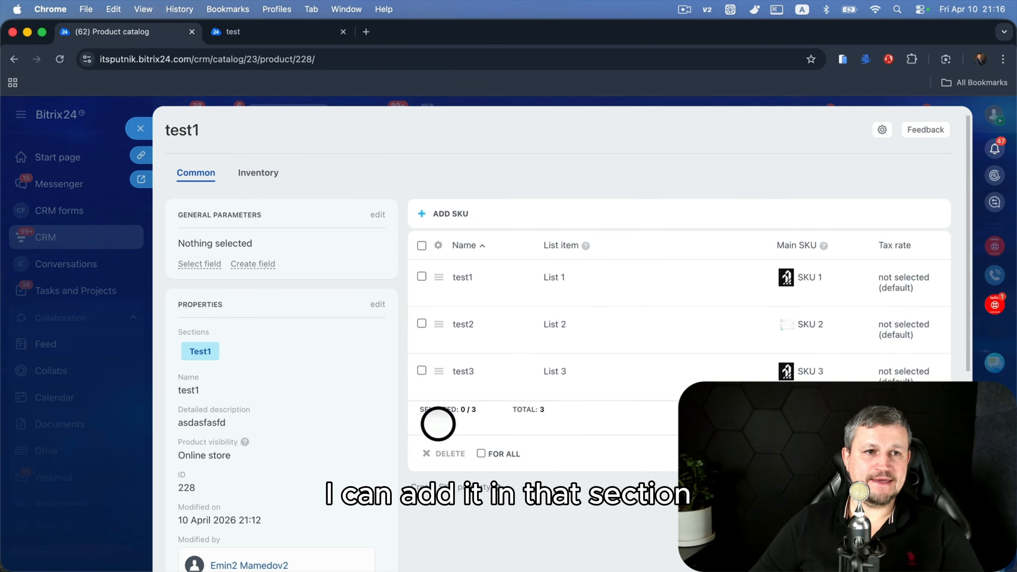
right_click(156, 29)
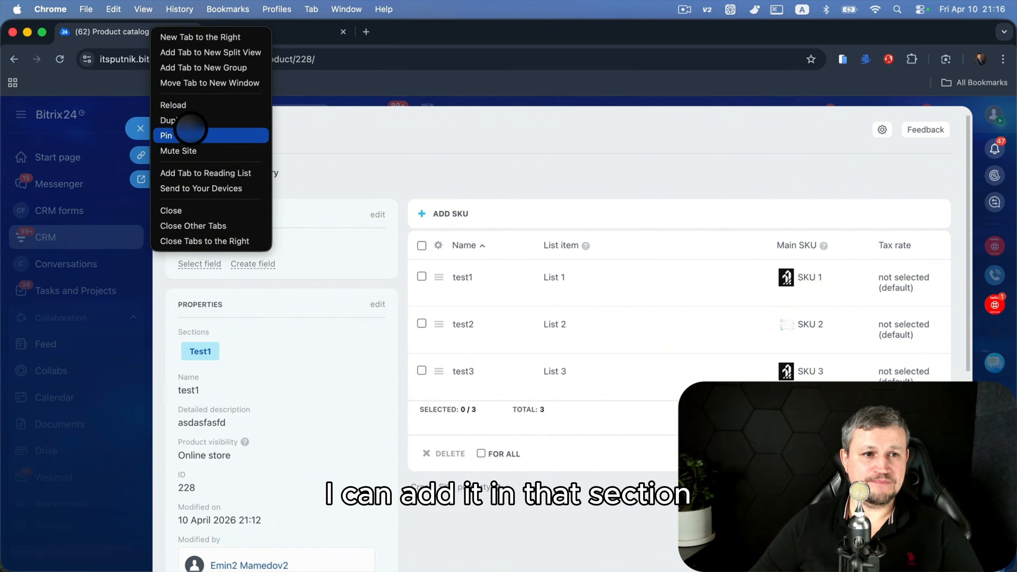
left_click(187, 126)
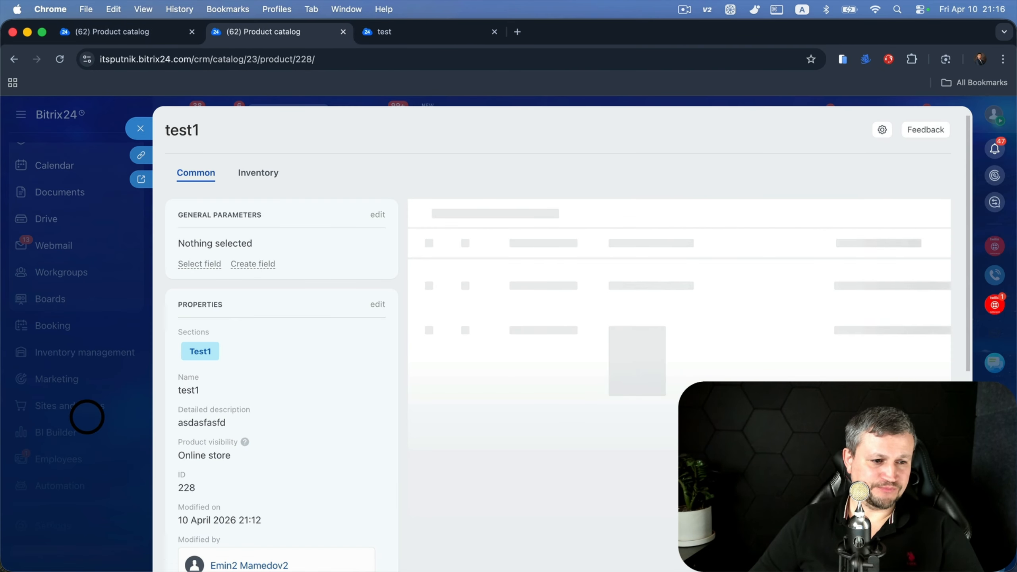
scroll(73, 443, "down", 10)
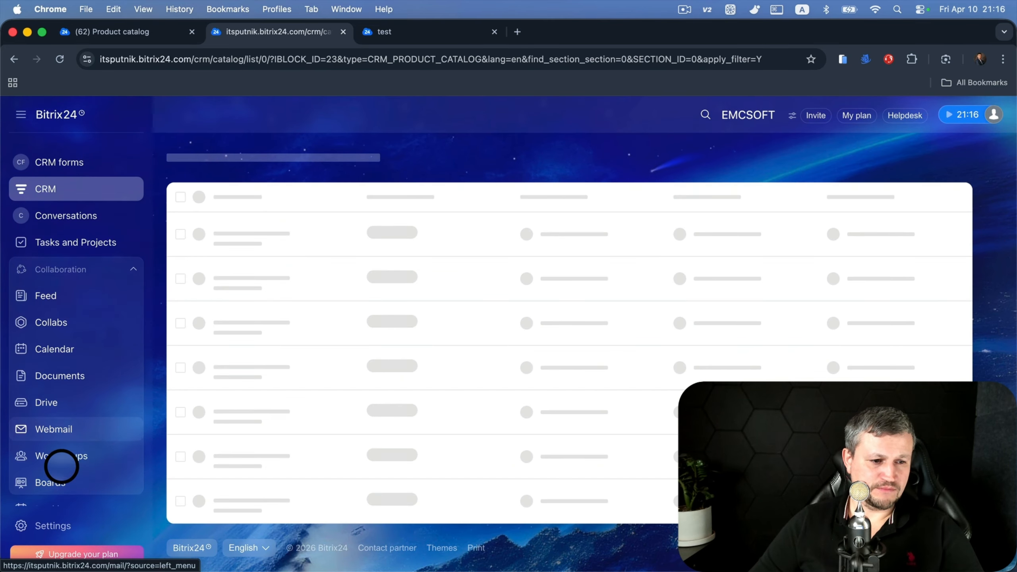
scroll(68, 415, "down", 3)
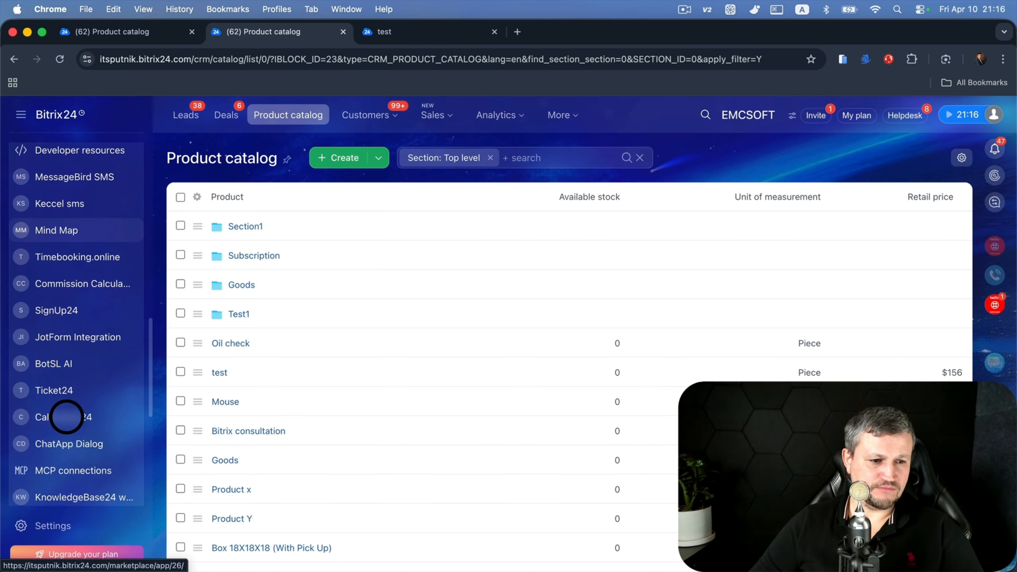
scroll(70, 409, "up", 10)
left_click(78, 369)
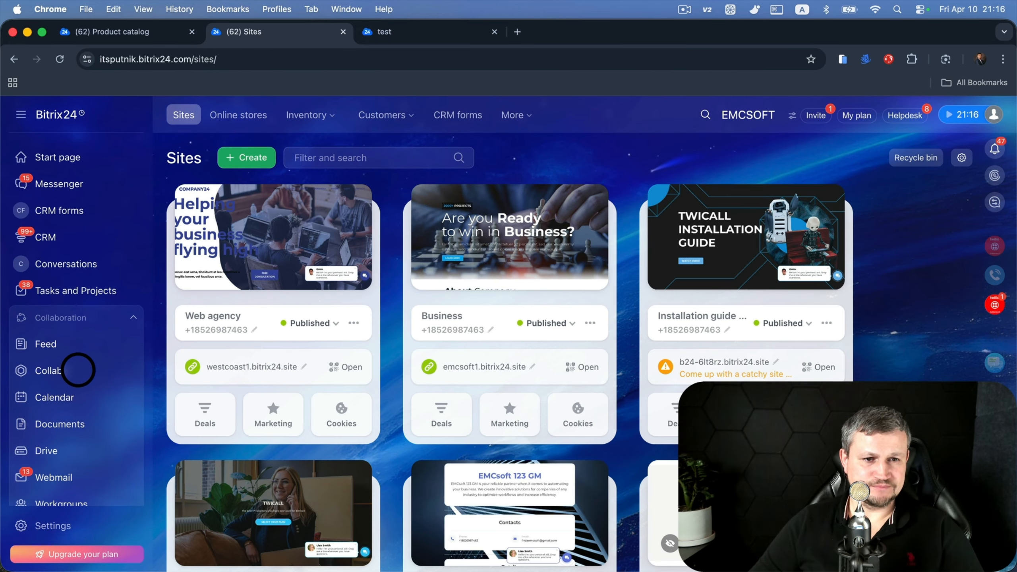
- Open the SKU Properties list in the Commercial catalog settings of the Sites section
left_click(513, 114)
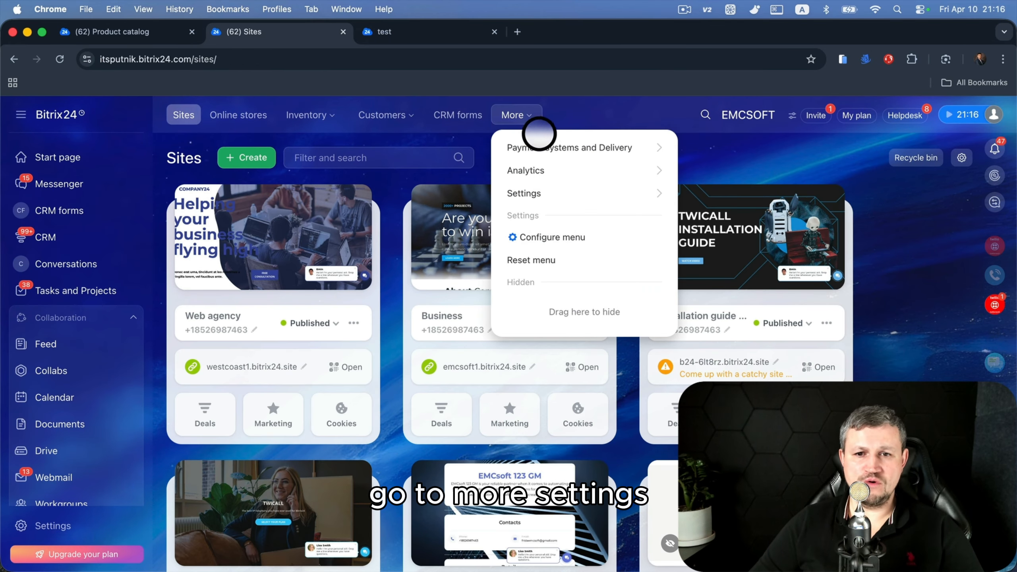
mouse_move(561, 194)
mouse_move(799, 239)
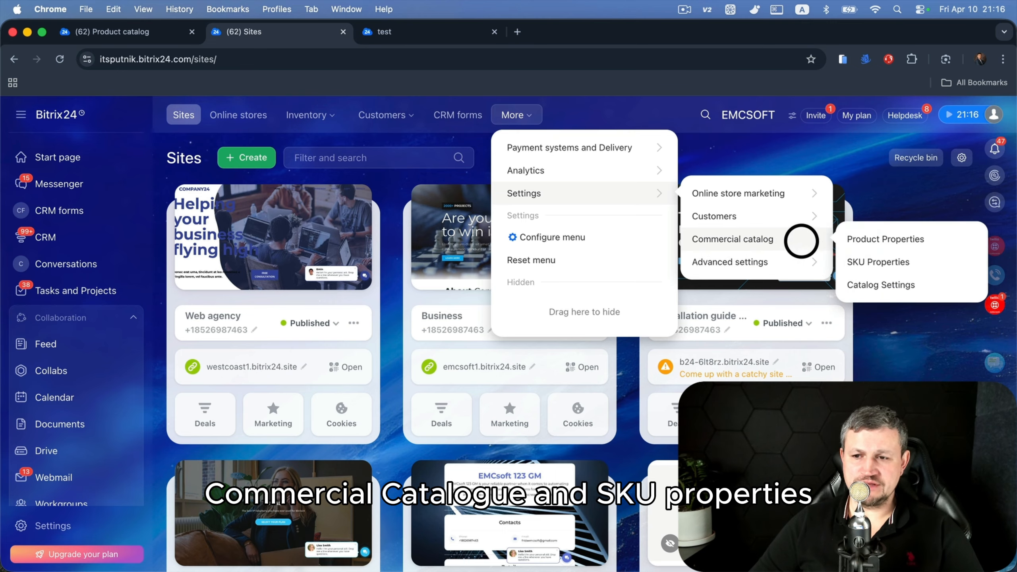
left_click(892, 256)
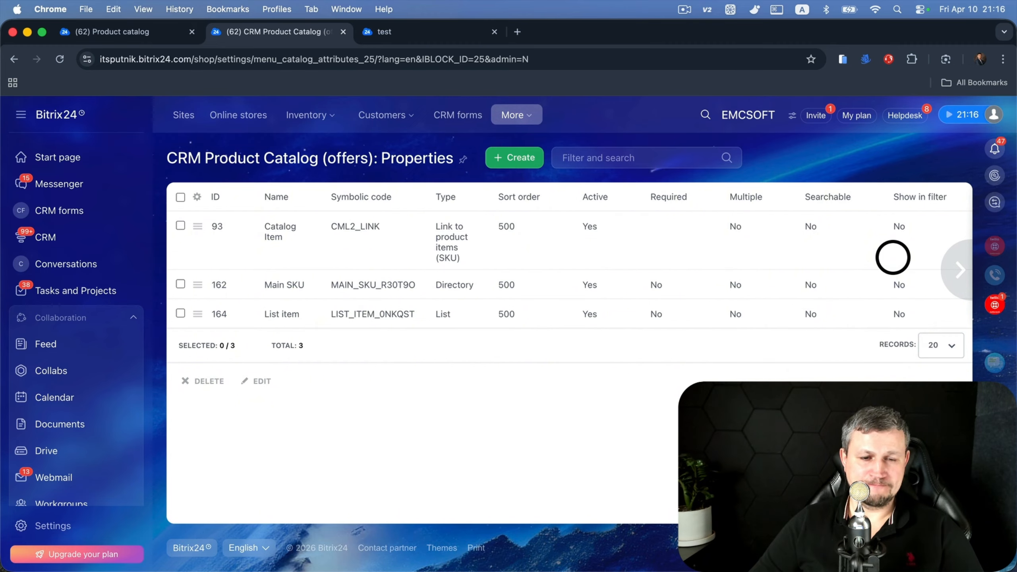
- Start a new SKU property of type File and name it Picture
left_click(526, 159)
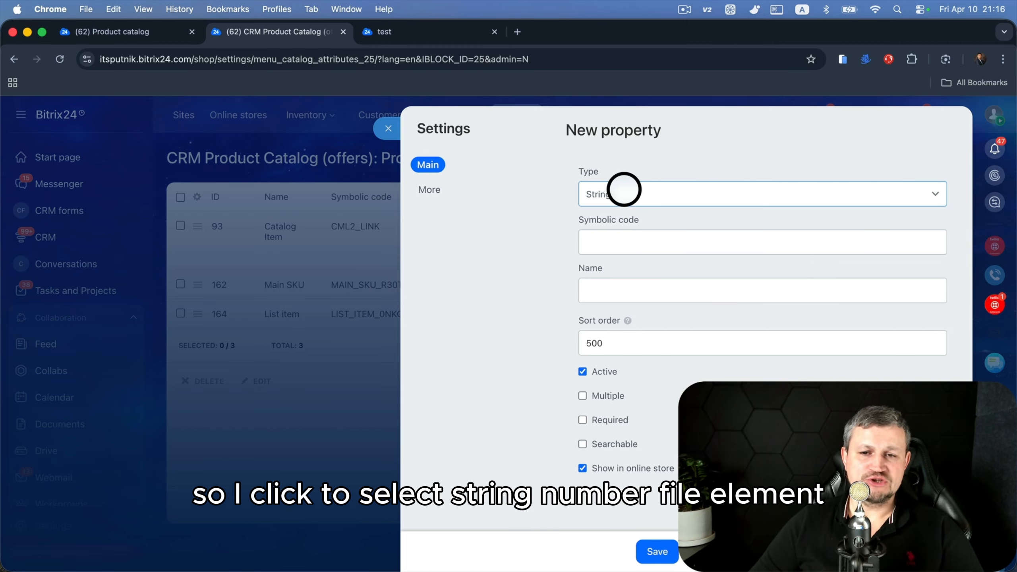
left_click(624, 189)
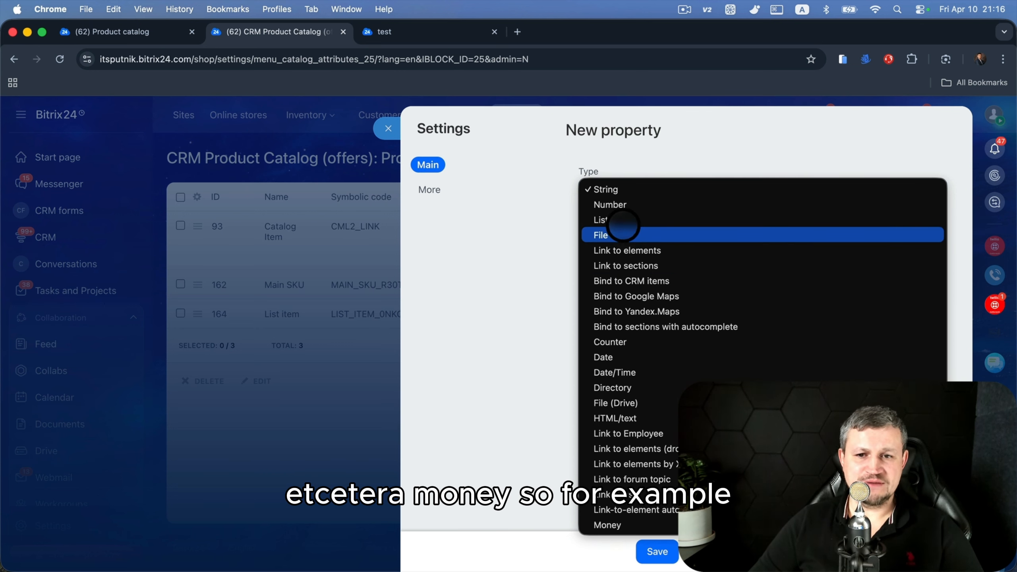
left_click(623, 230)
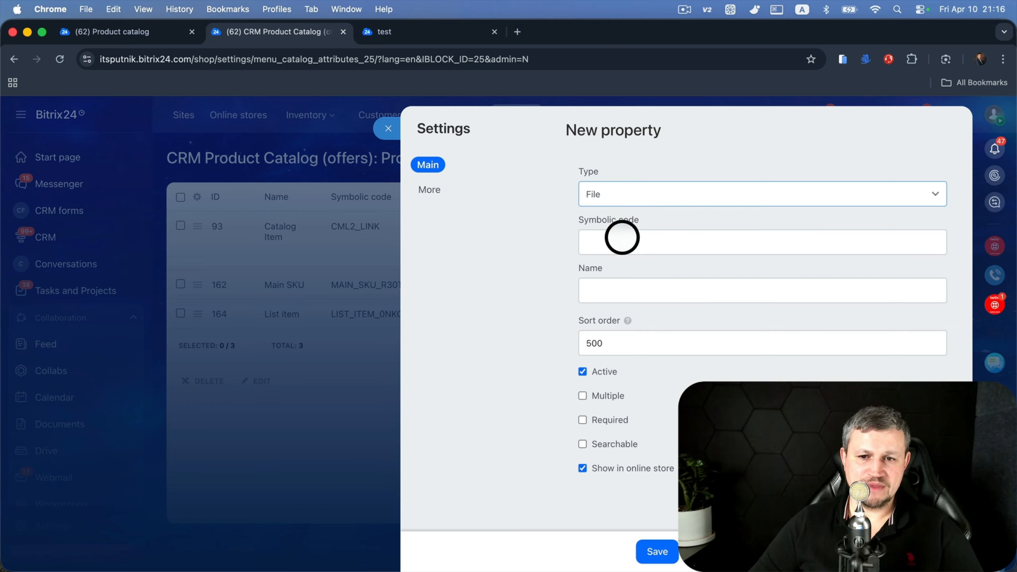
left_click(616, 283)
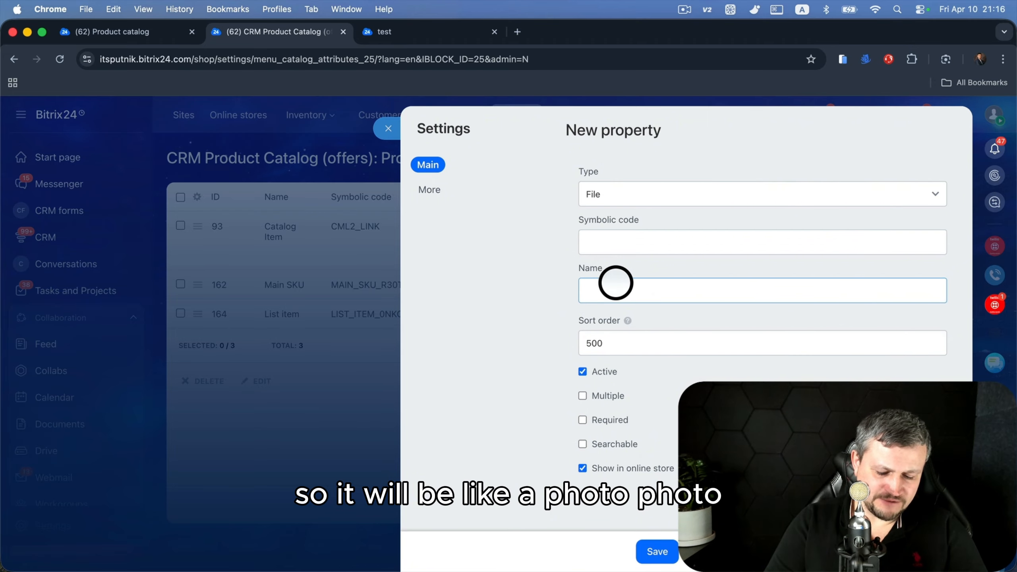
type("Pho")
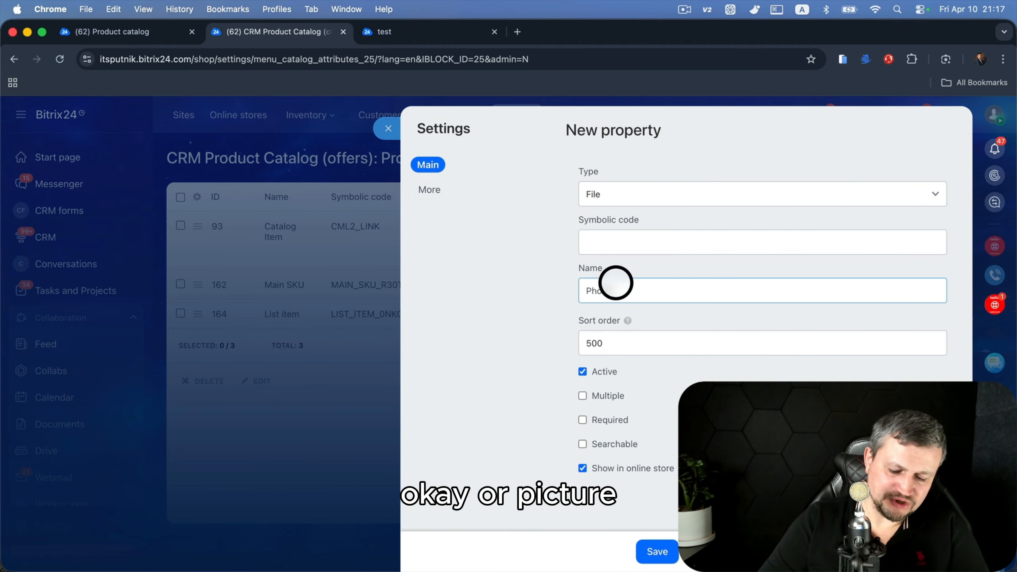
type("Pict")
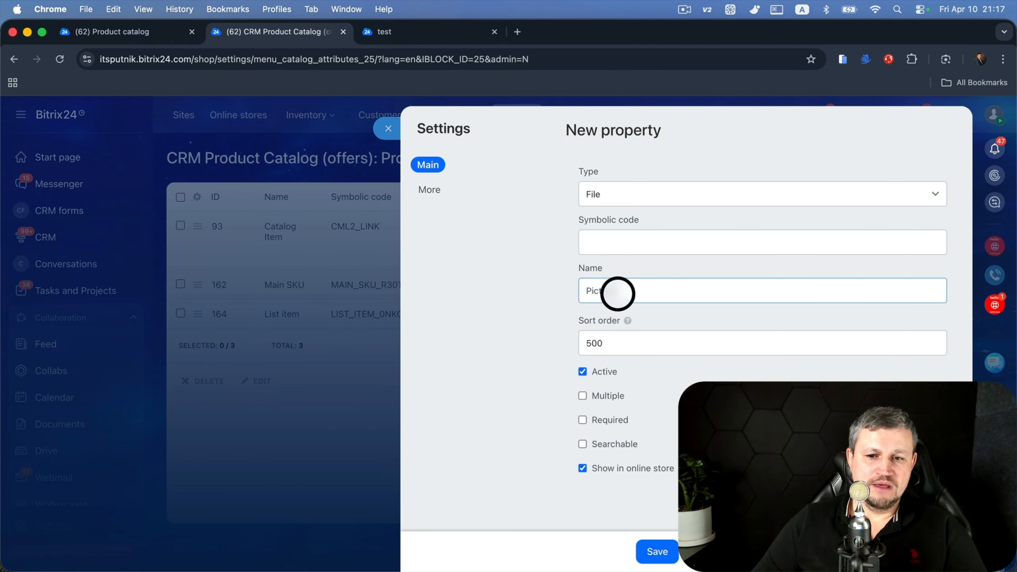
type("ure")
- Enable showing the new Picture property in product catalog filters and save the property
left_click(453, 192)
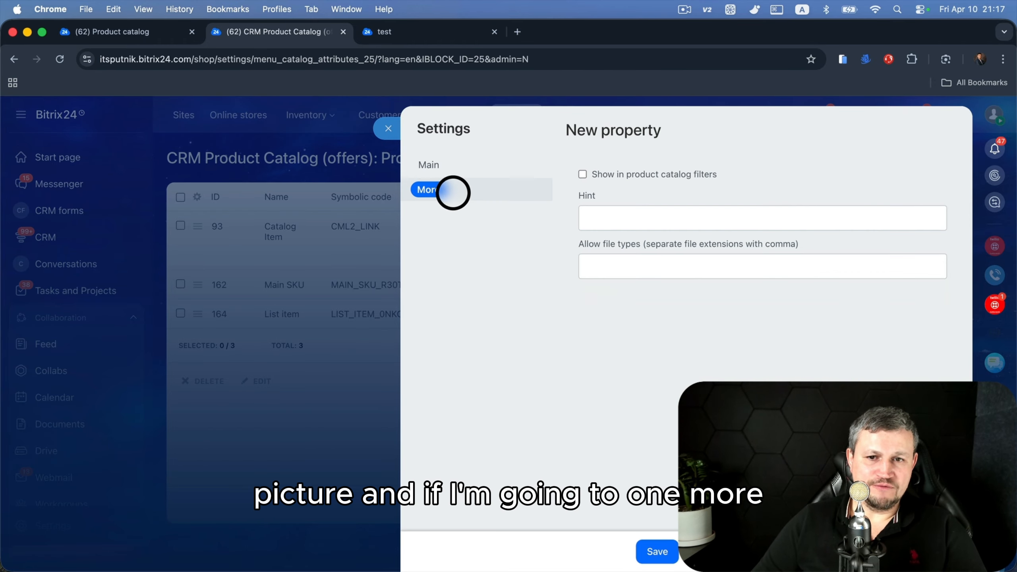
left_click(583, 174)
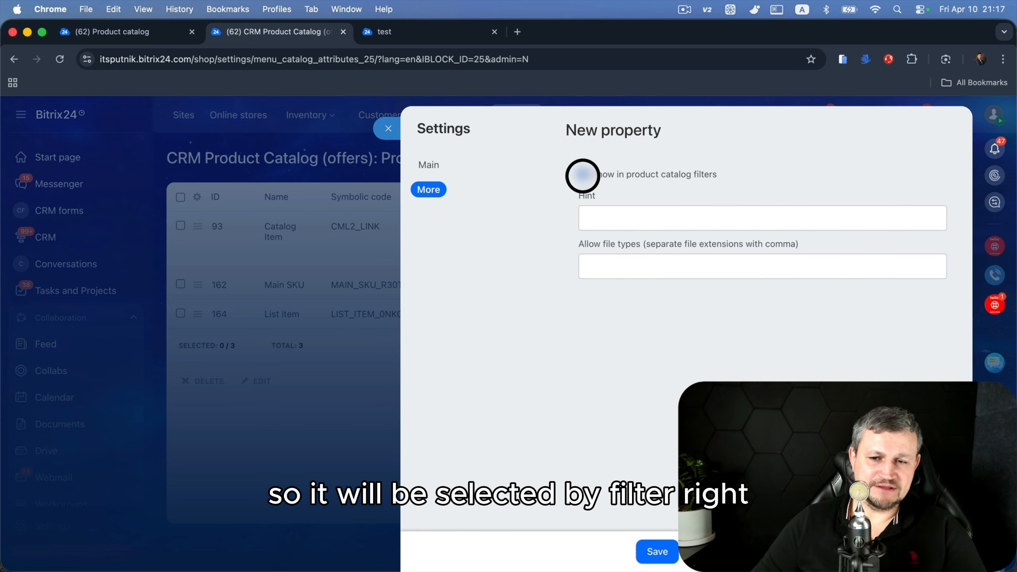
left_click(425, 163)
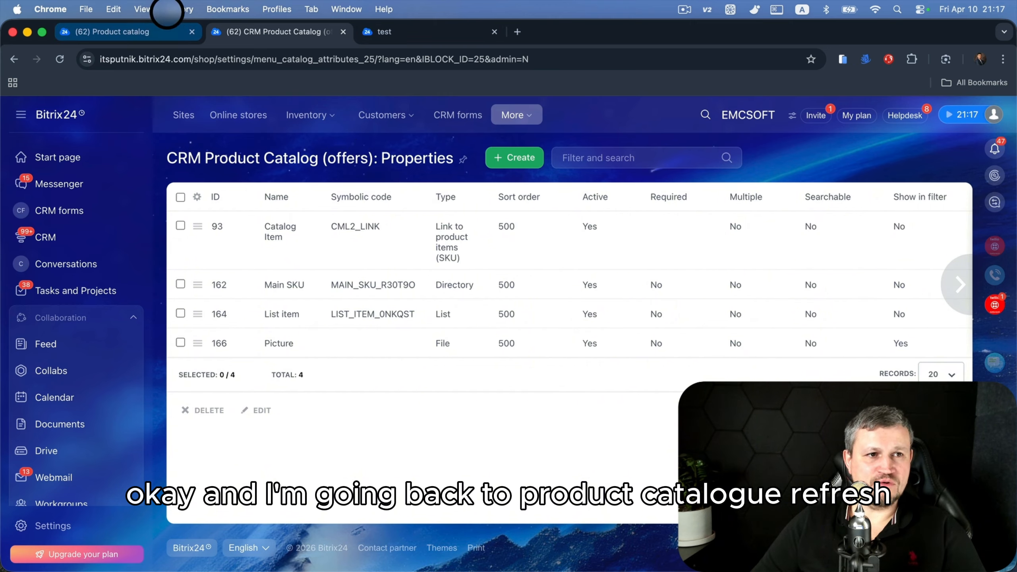
- Return to product test1 in the catalog, add the Picture column to its SKU list and place it before Tax rate
left_click(166, 33)
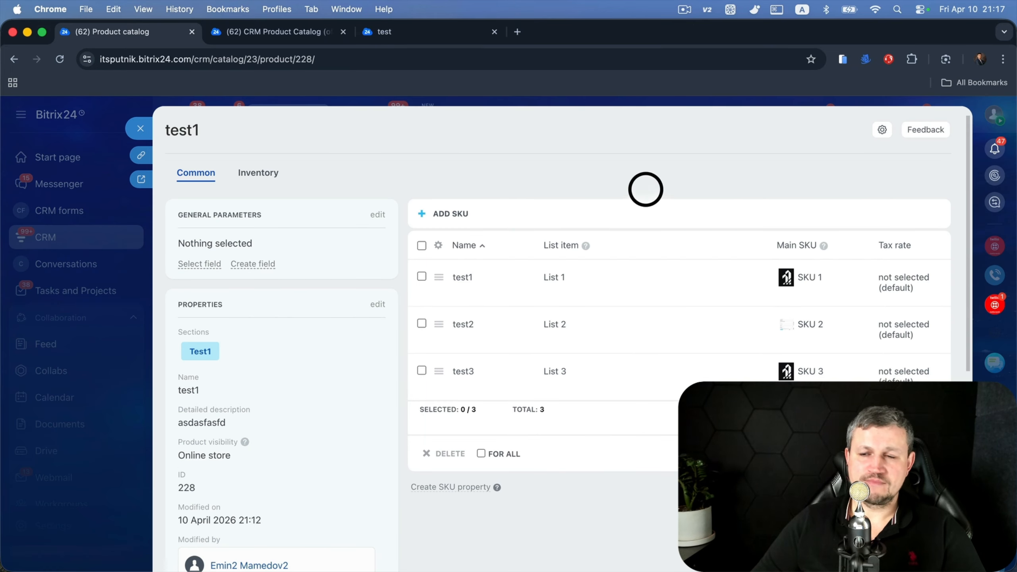
left_click(741, 277)
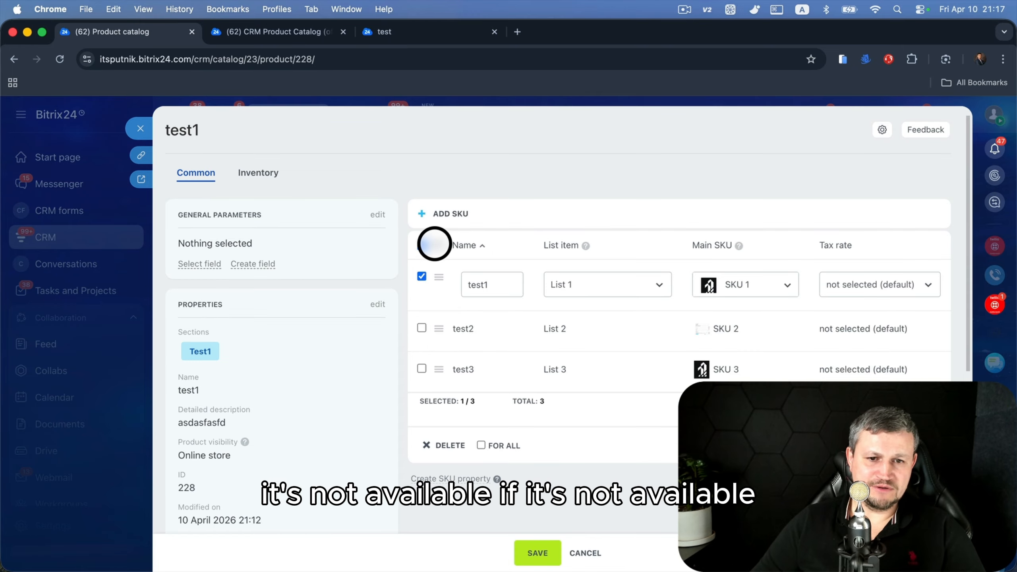
left_click(439, 245)
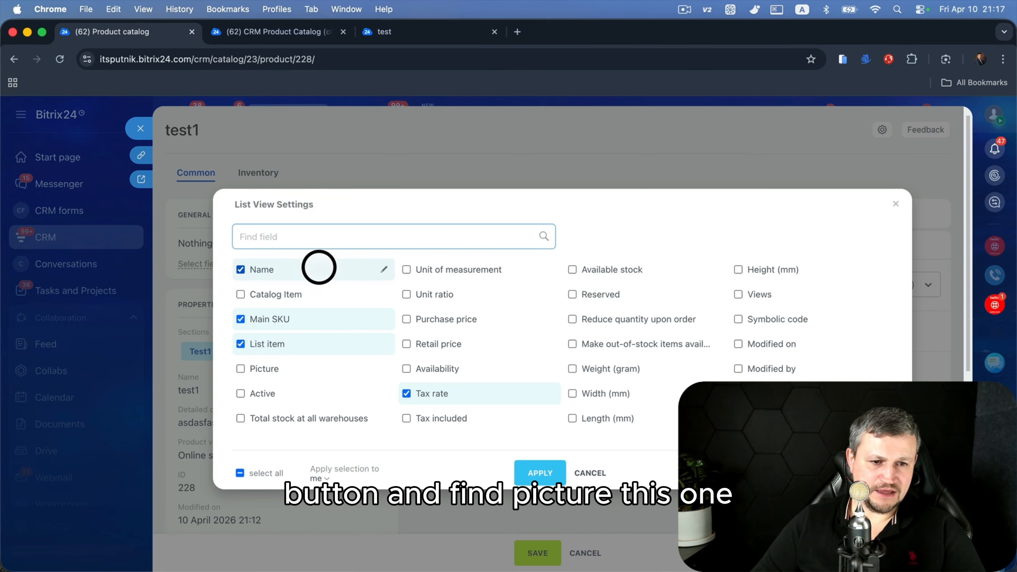
left_click(248, 368)
left_click(540, 473)
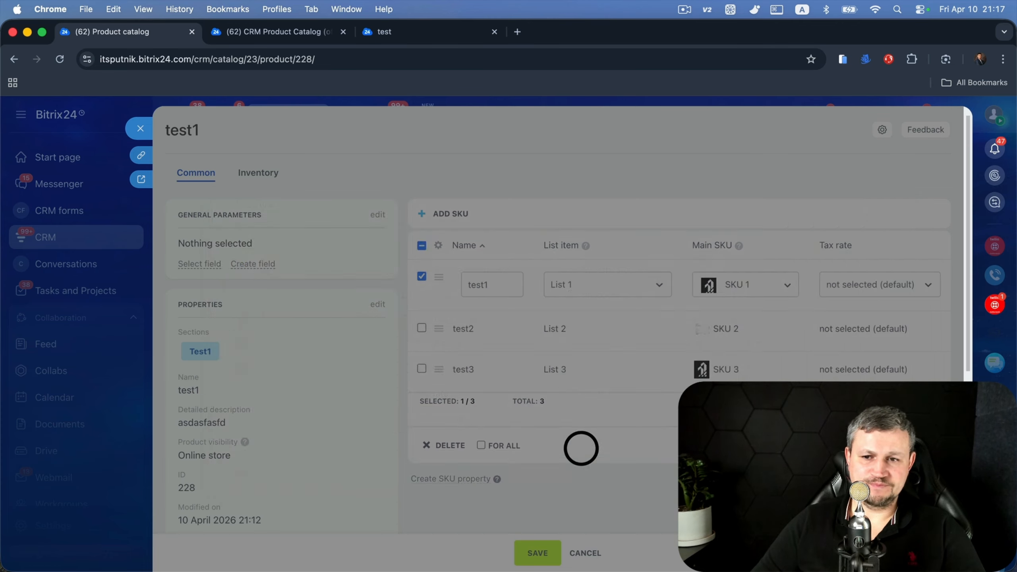
left_click_drag(885, 251, 790, 250)
left_click(812, 264)
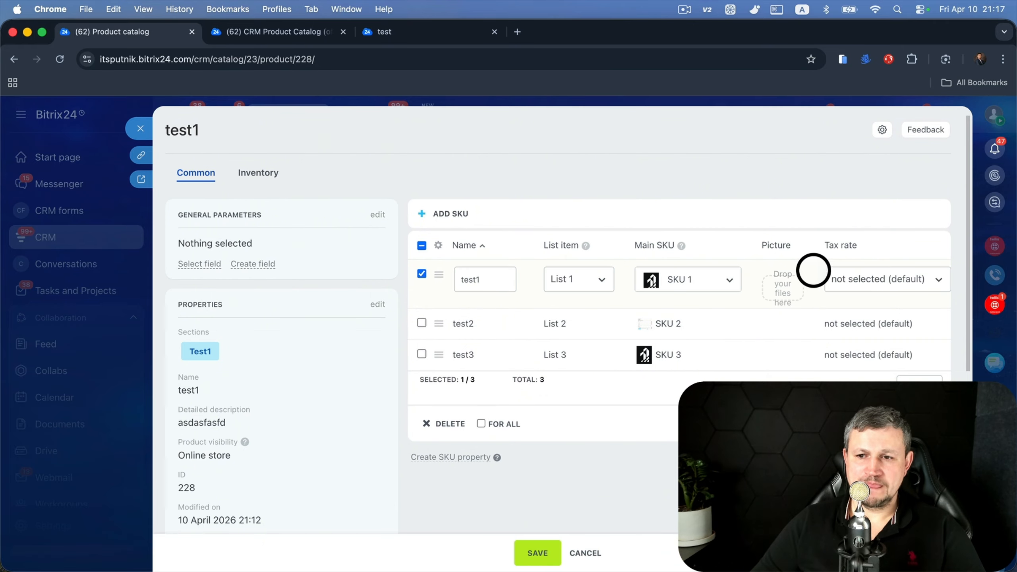
- Upload download (5).jpeg as the picture of SKU test1, download (3).jpeg for test2 and another image for test3, and save the product
left_click(787, 282)
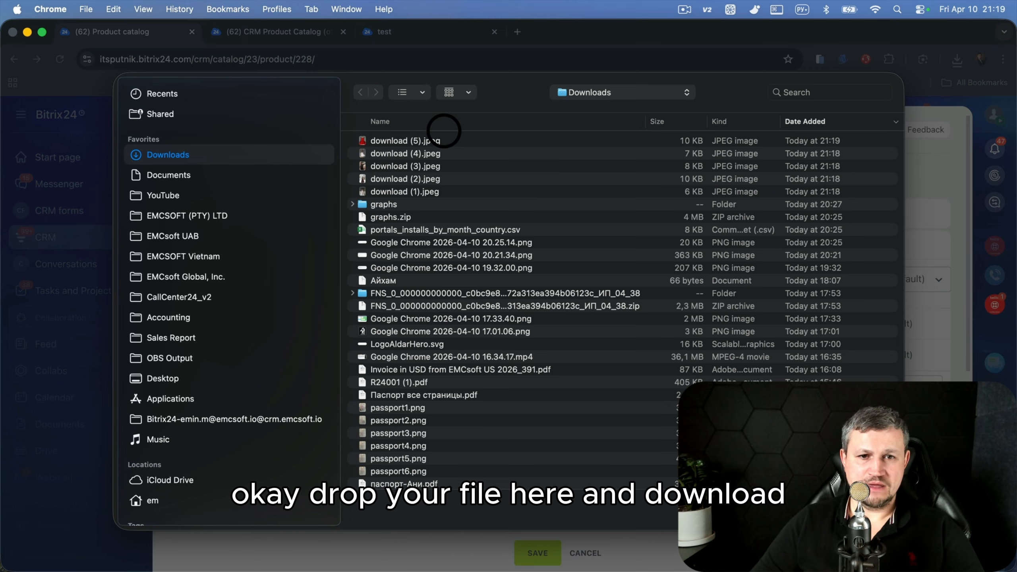
double_click(433, 139)
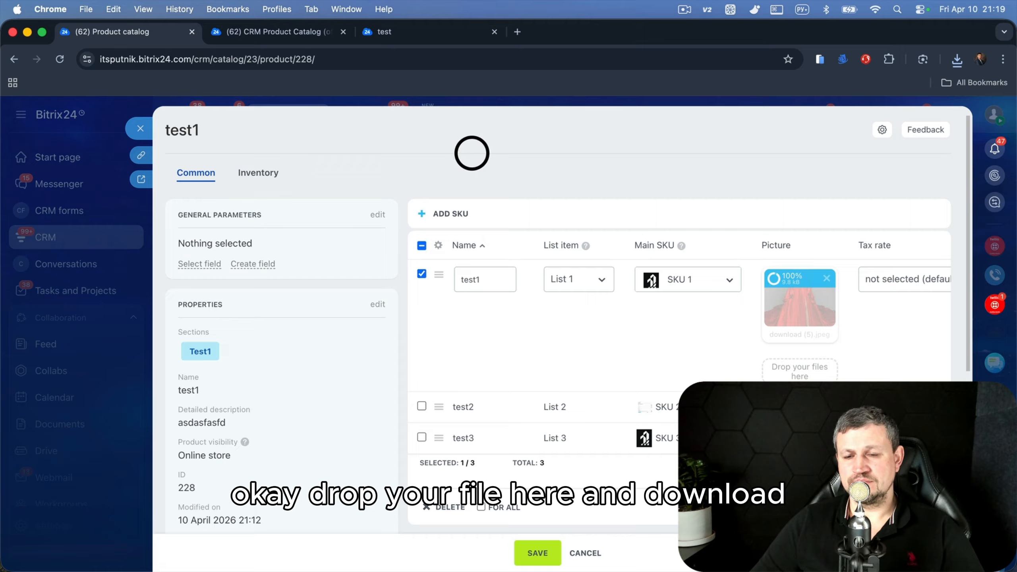
scroll(702, 252, "down", 4)
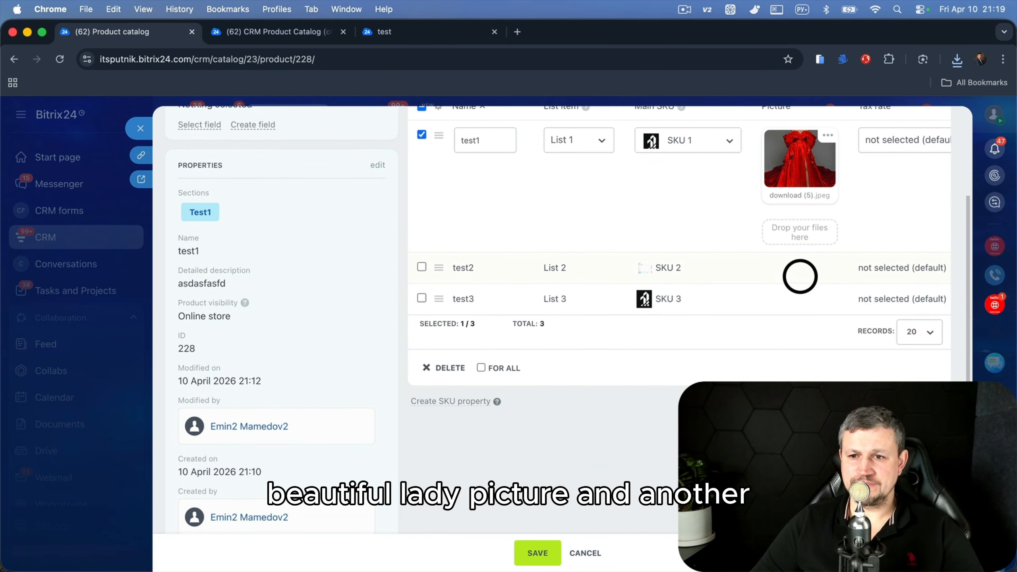
left_click(805, 270)
left_click(809, 275)
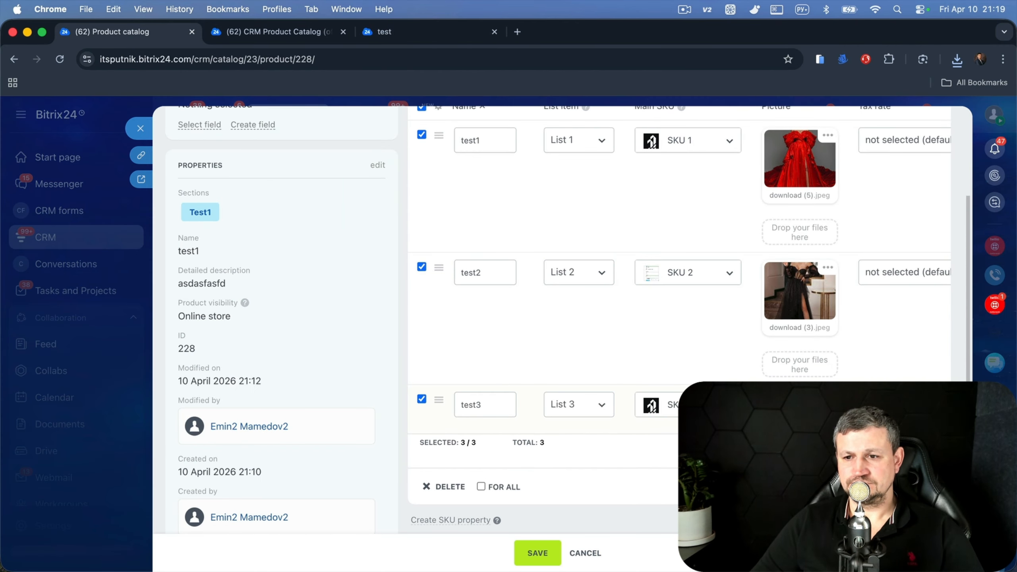
left_click(749, 391)
double_click(389, 192)
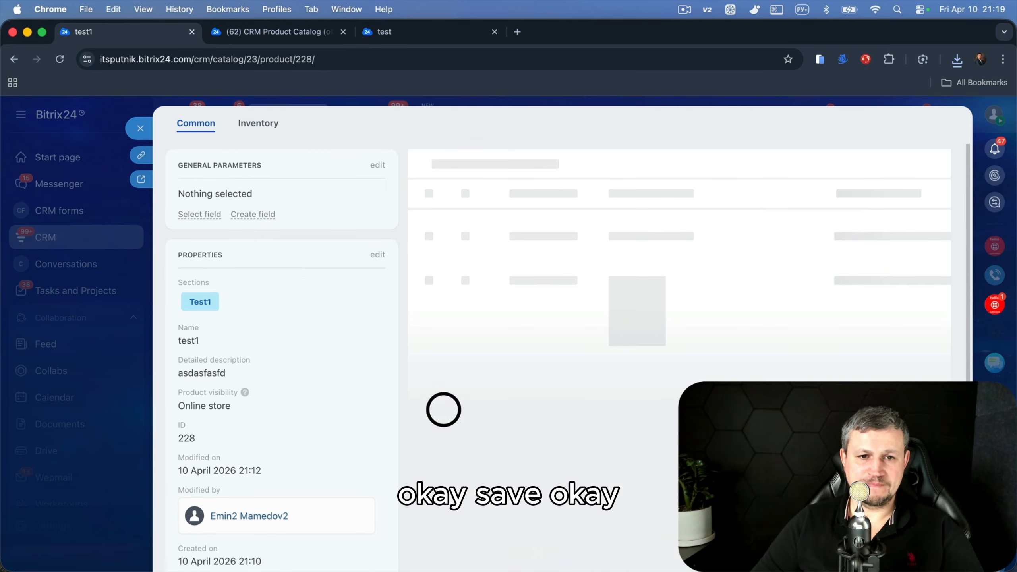
- Go to the product rows of the lead test and display the product's Picture field in their list view
left_click(408, 29)
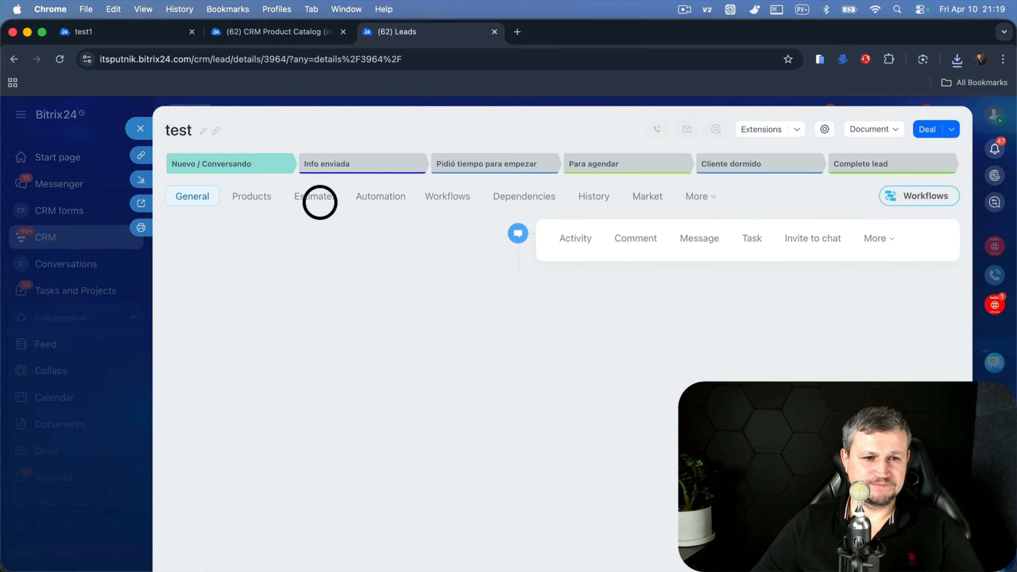
left_click(248, 190)
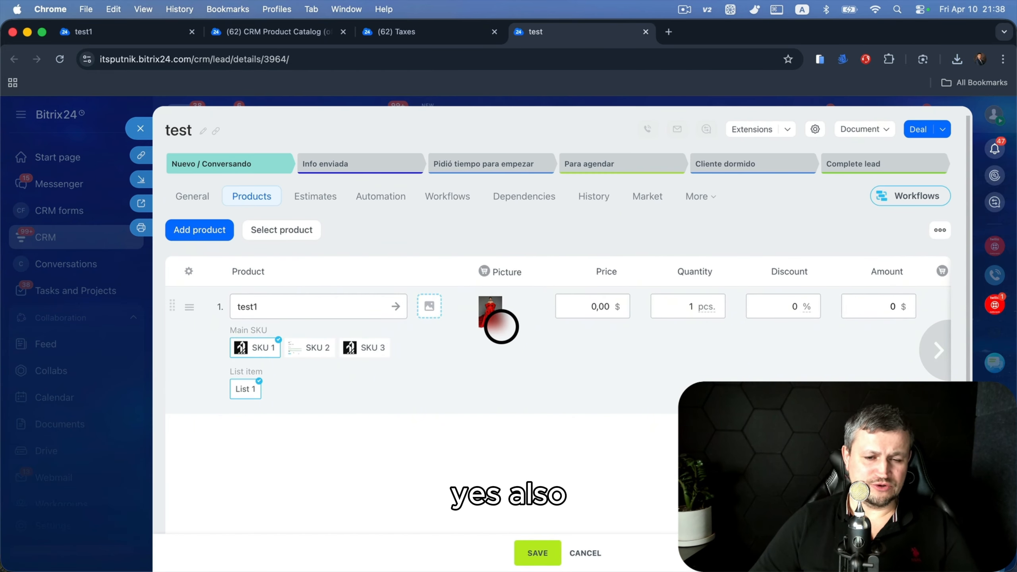
left_click(122, 31)
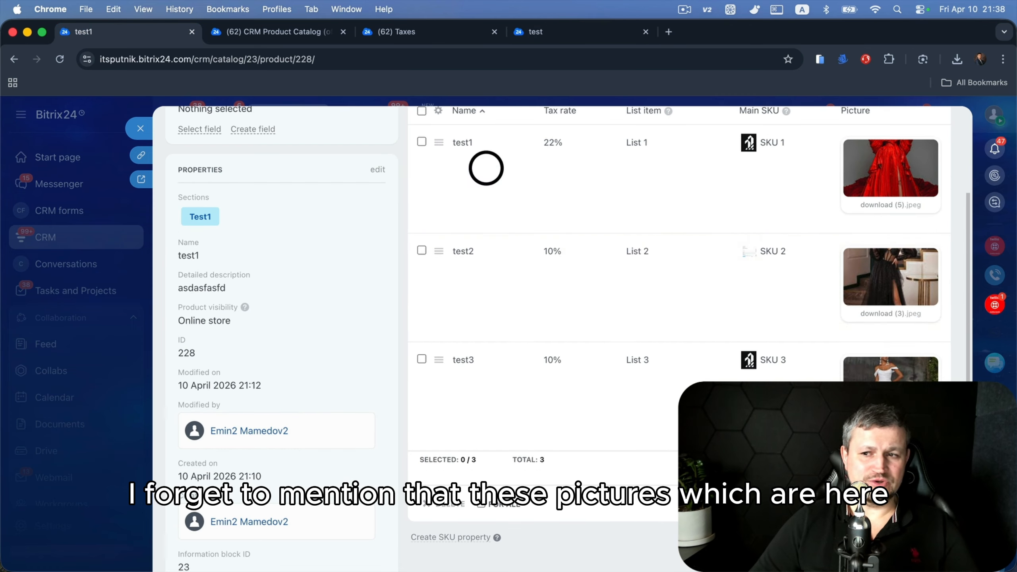
left_click(569, 31)
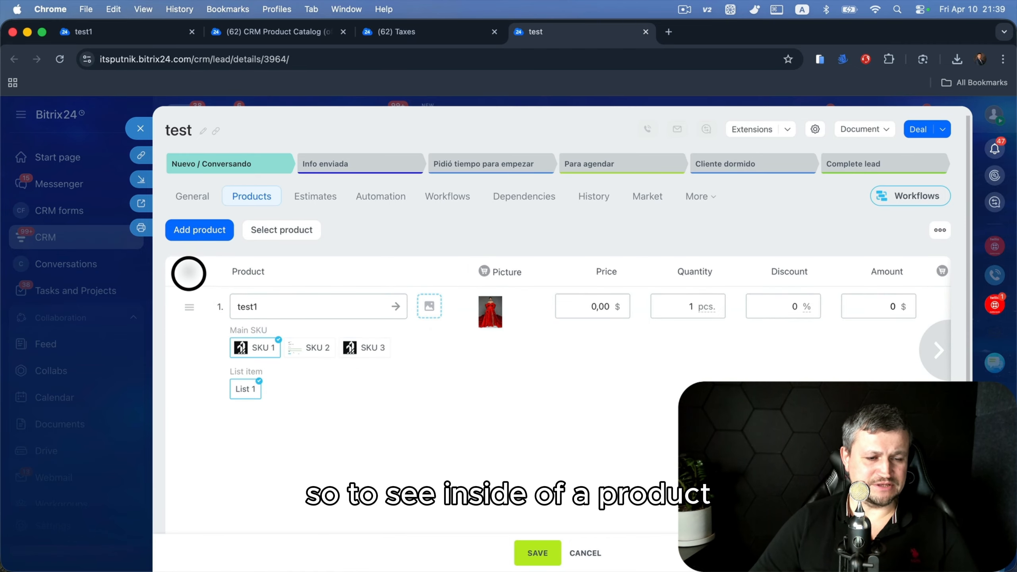
left_click(188, 272)
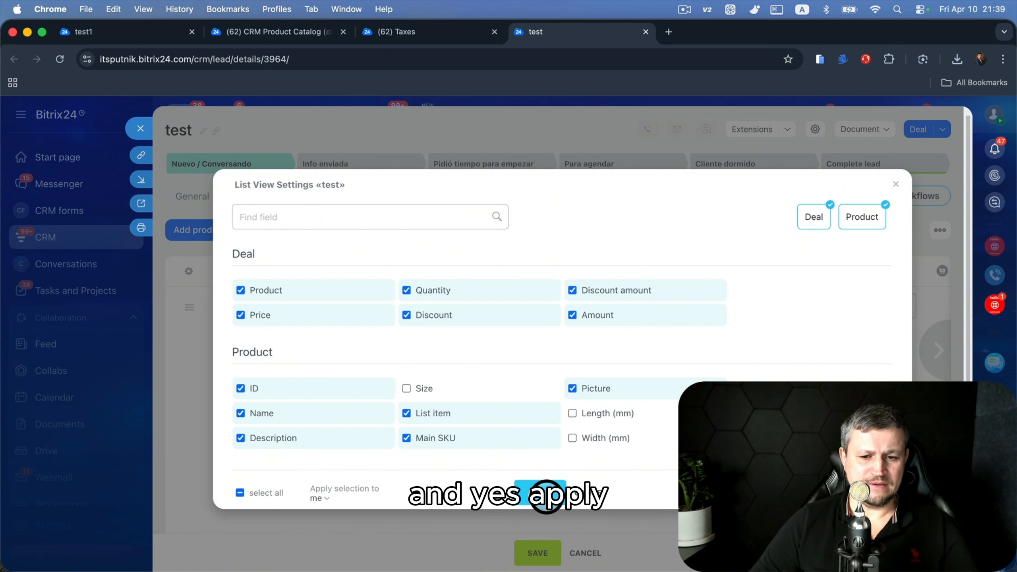
left_click(547, 496)
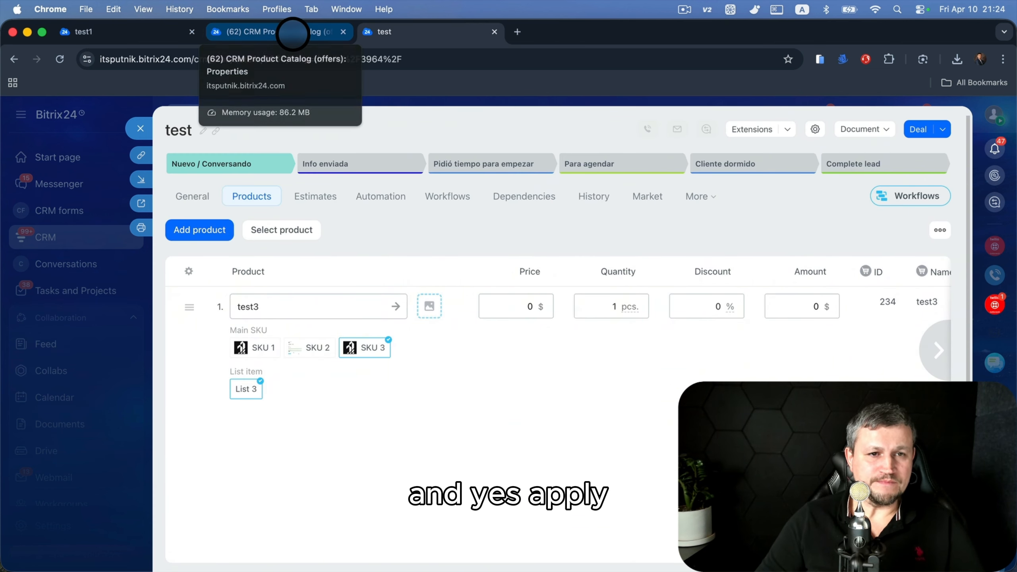
- Create another SKU property of type List named Test List in the catalog's offers properties and save it
left_click(293, 33)
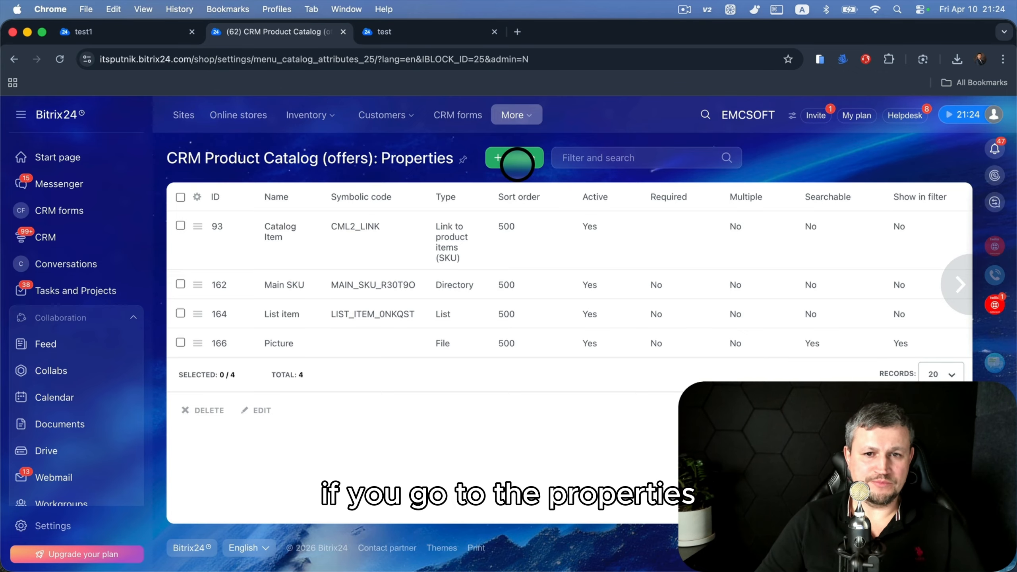
left_click(520, 153)
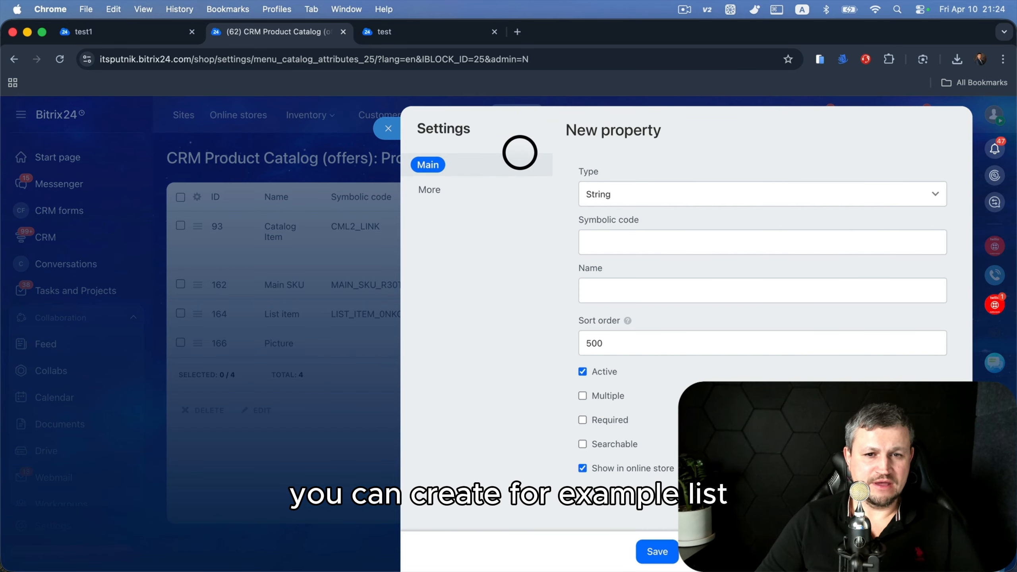
left_click(602, 191)
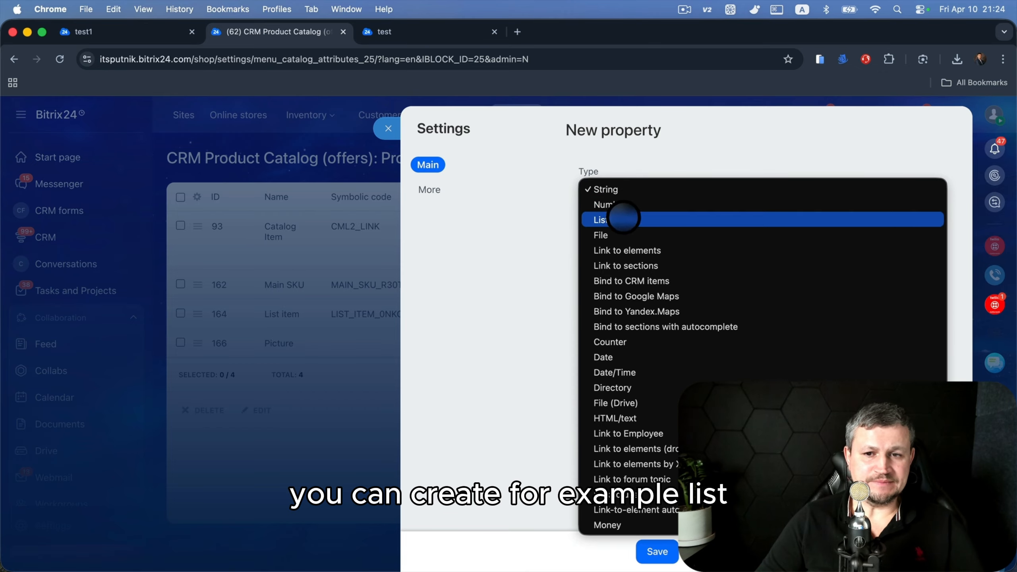
left_click(621, 218)
left_click(619, 283)
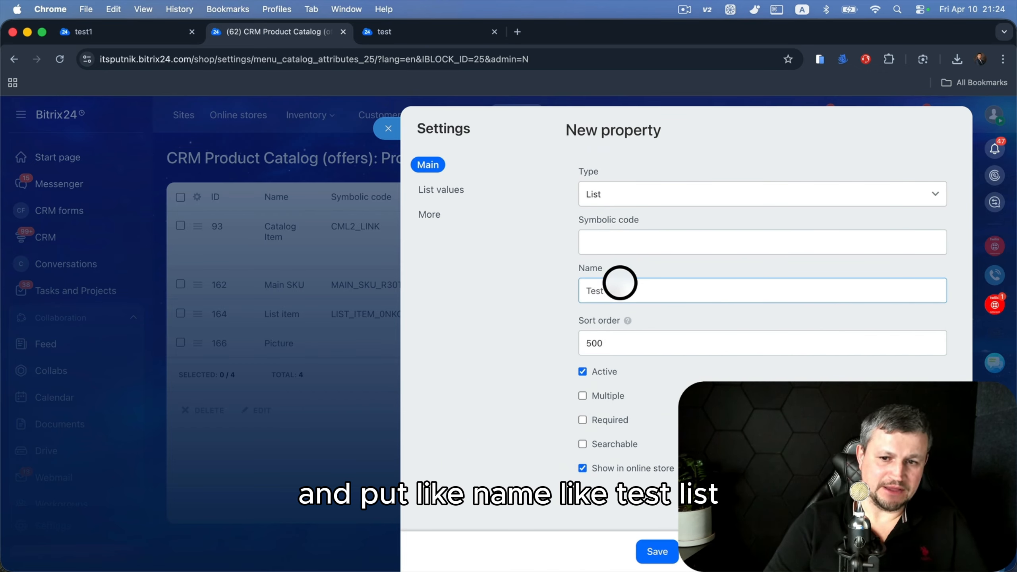
left_click(603, 290)
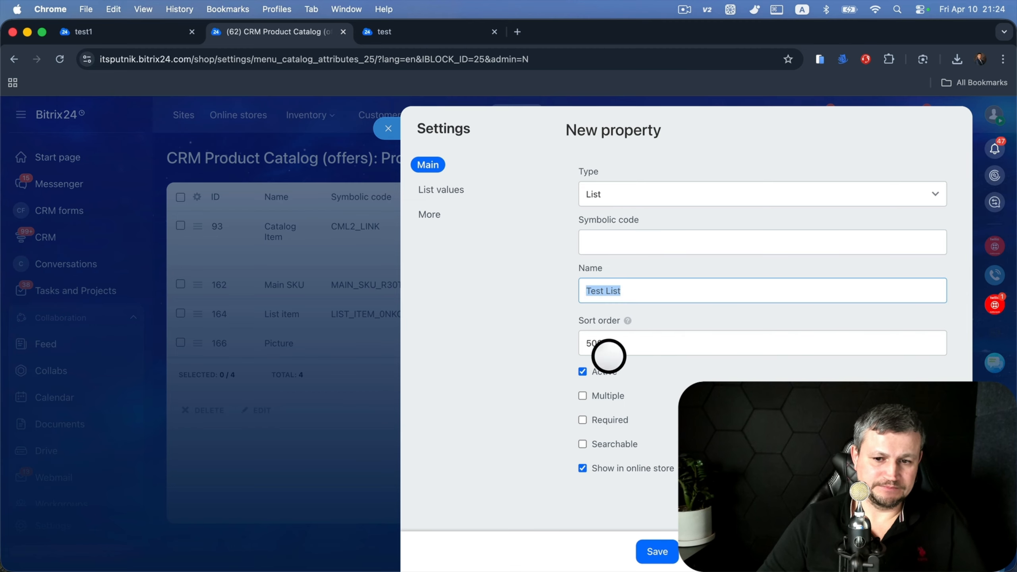
left_click(649, 548)
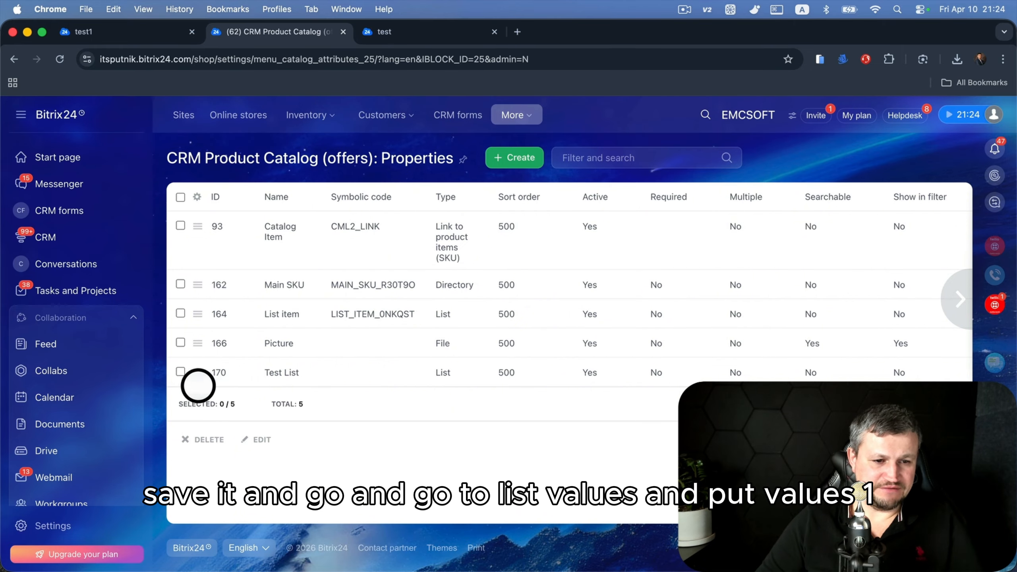
- Give the Test List property the values Test List 1 through Test List 5 and save them
left_click(198, 373)
left_click(220, 374)
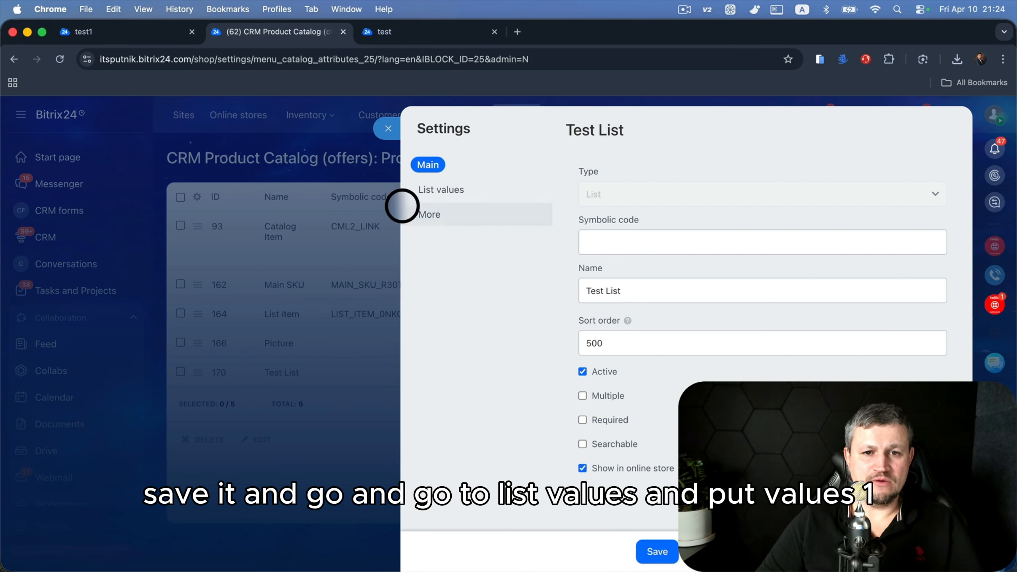
left_click(454, 191)
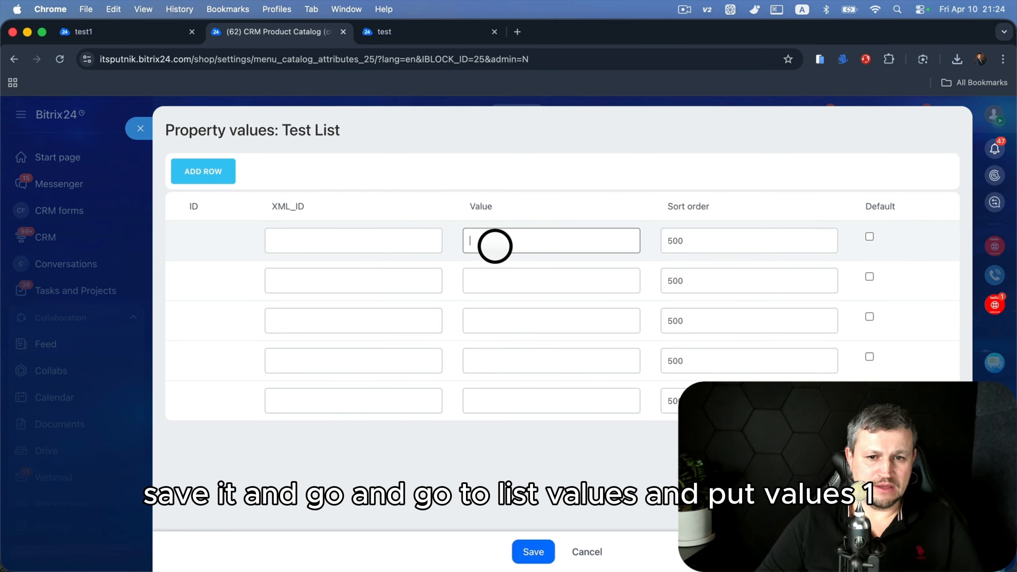
left_click(529, 283)
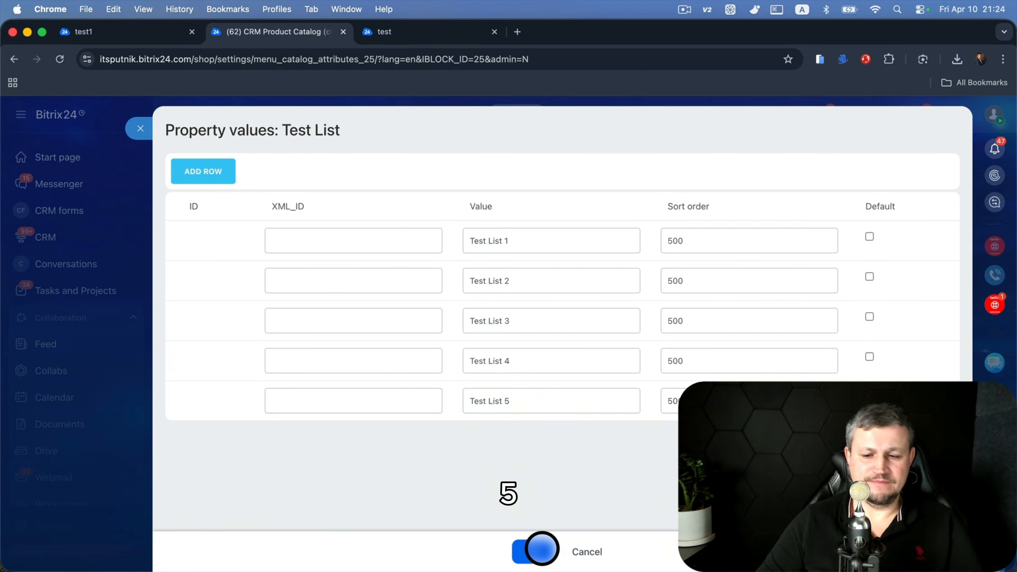
left_click(542, 548)
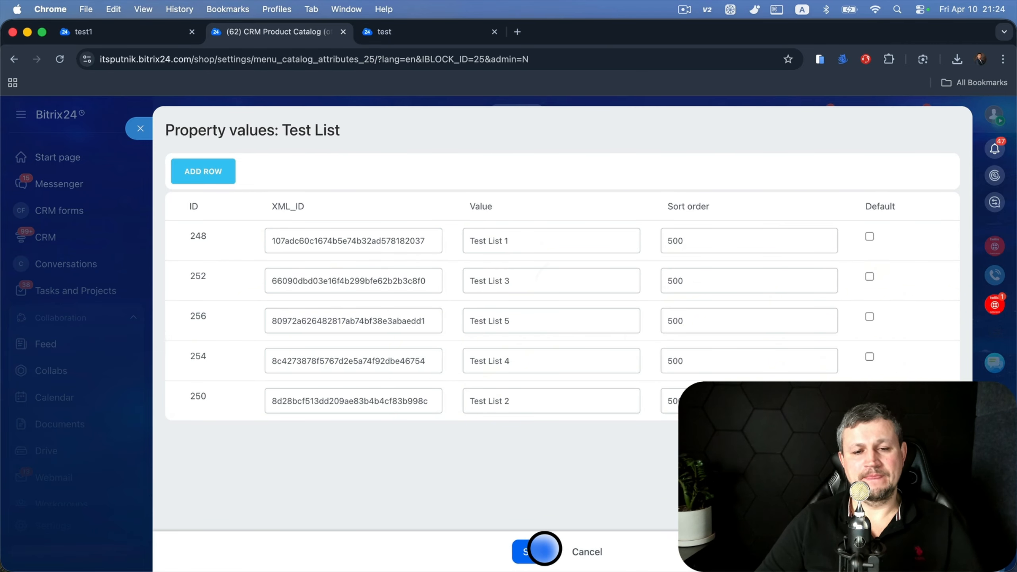
- Enable Show in product catalog filters and Can select SKU's in the additional settings of the Test List property and save it
left_click(140, 129)
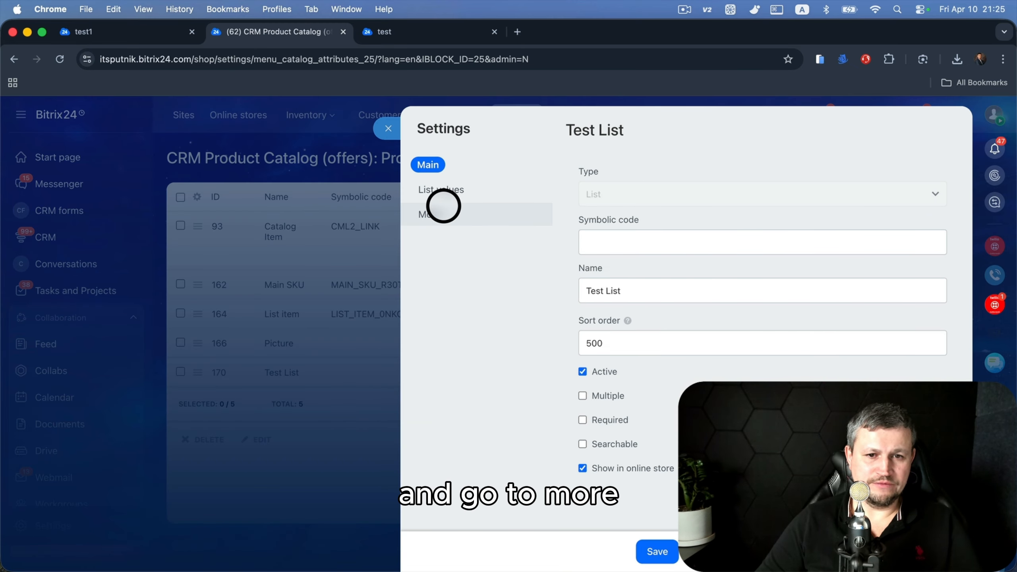
left_click(444, 206)
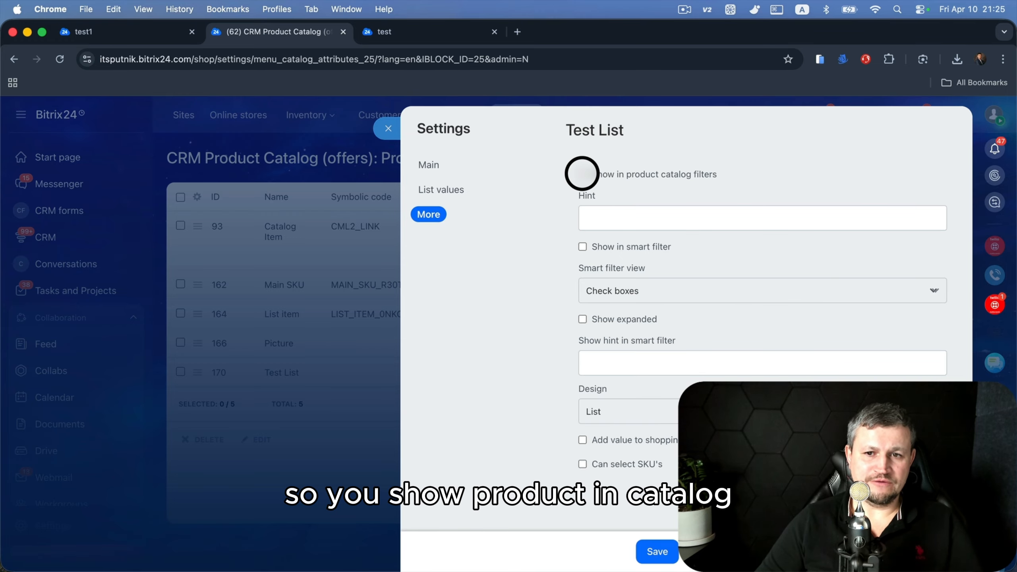
left_click(582, 173)
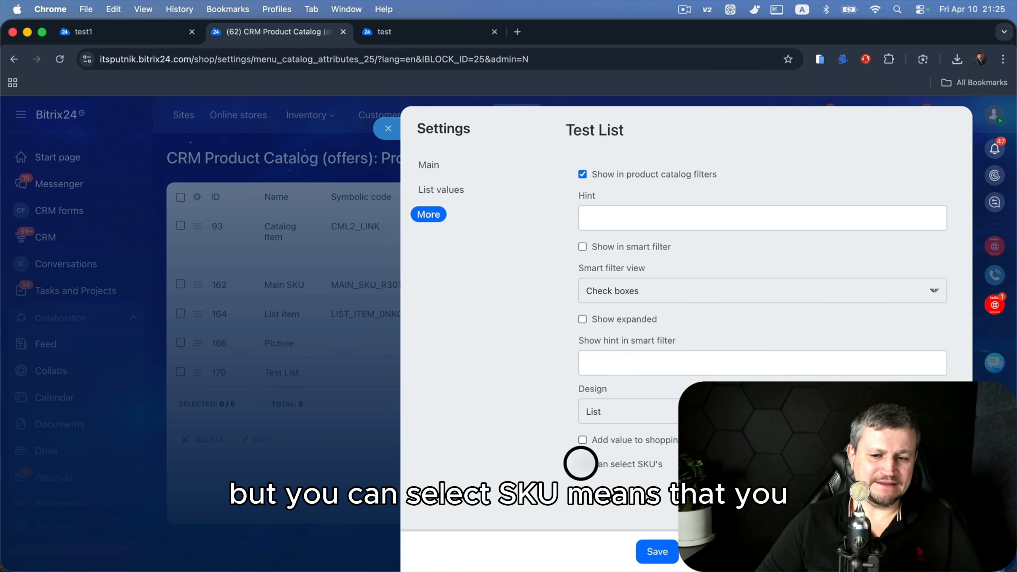
left_click(434, 36)
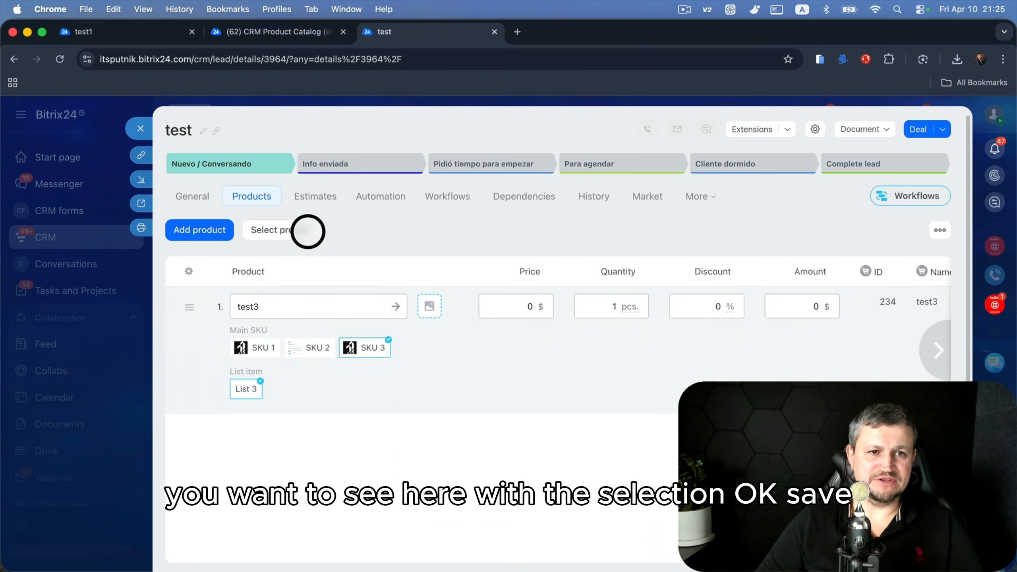
left_click(303, 38)
left_click(659, 551)
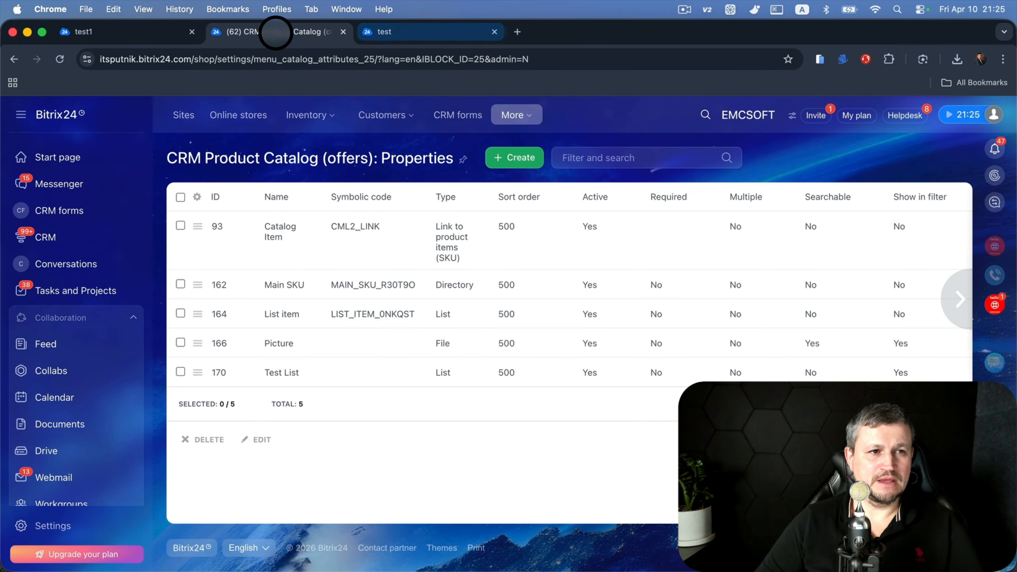
- Reload the product test1 and display the Test List property as a column in its SKU list
left_click(160, 31)
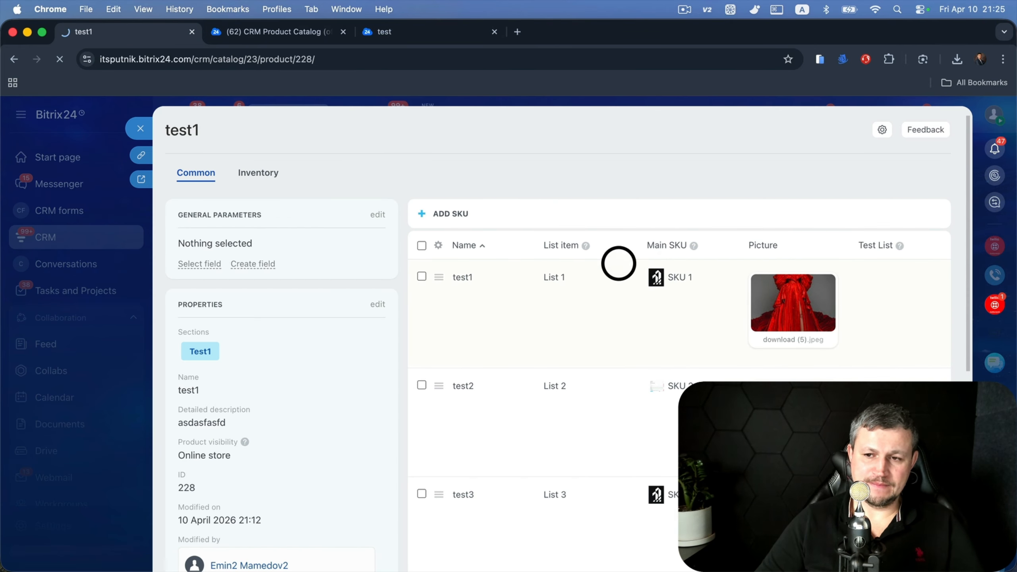
key("super+r")
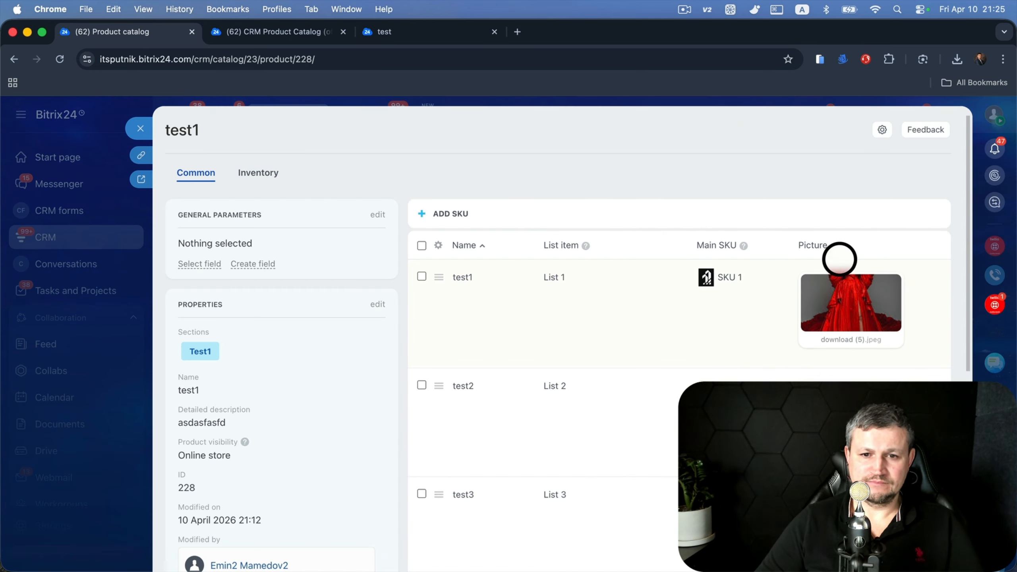
left_click(434, 245)
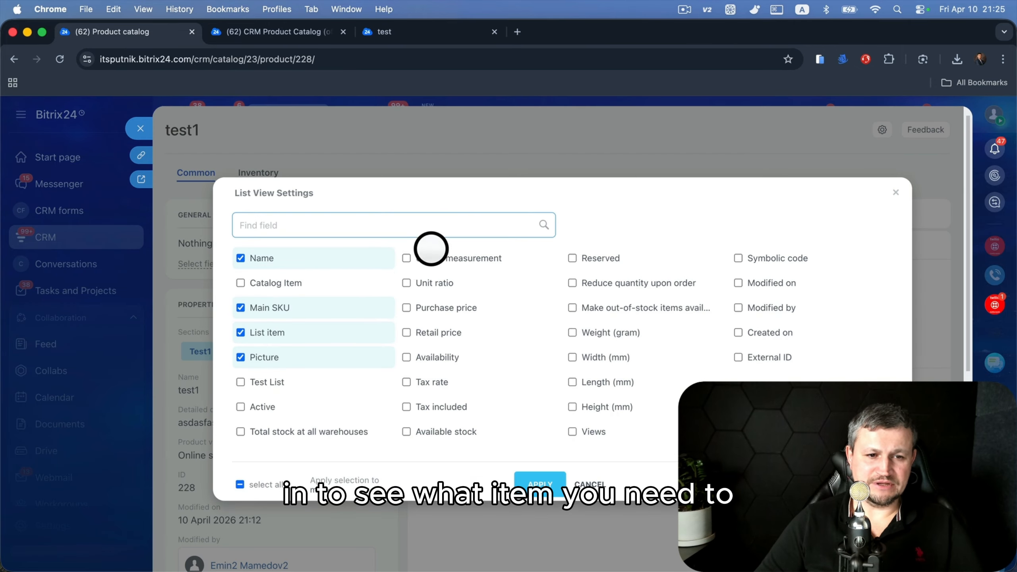
left_click(267, 382)
left_click(539, 484)
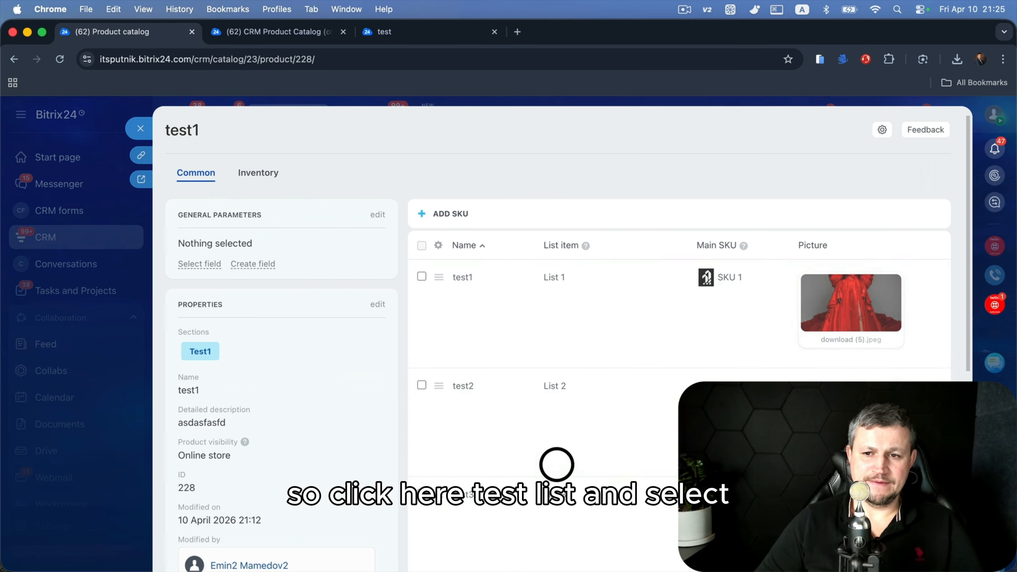
- Set Test List to Test List 1 for SKU test1, Test List 2 for test2 and Test List 3 for test3, and save the product
left_click(891, 294)
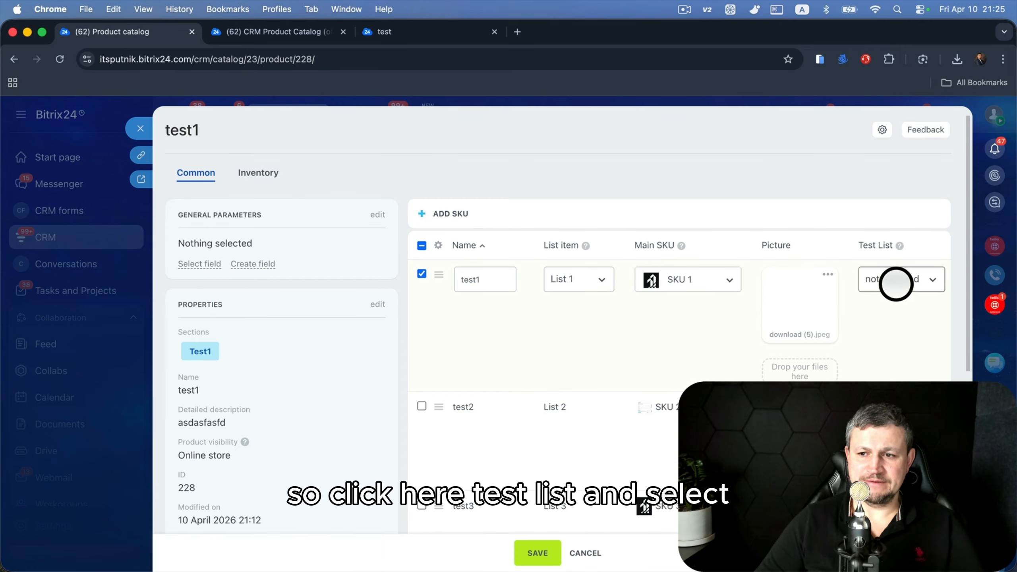
left_click(898, 282)
left_click(903, 327)
scroll(902, 361, "down", 3)
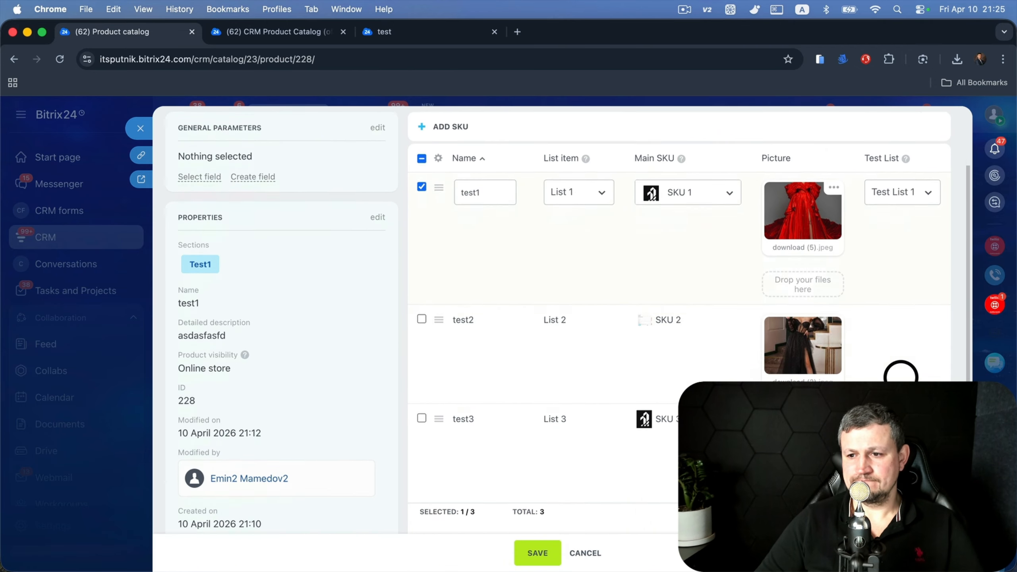
left_click(903, 333)
left_click(904, 324)
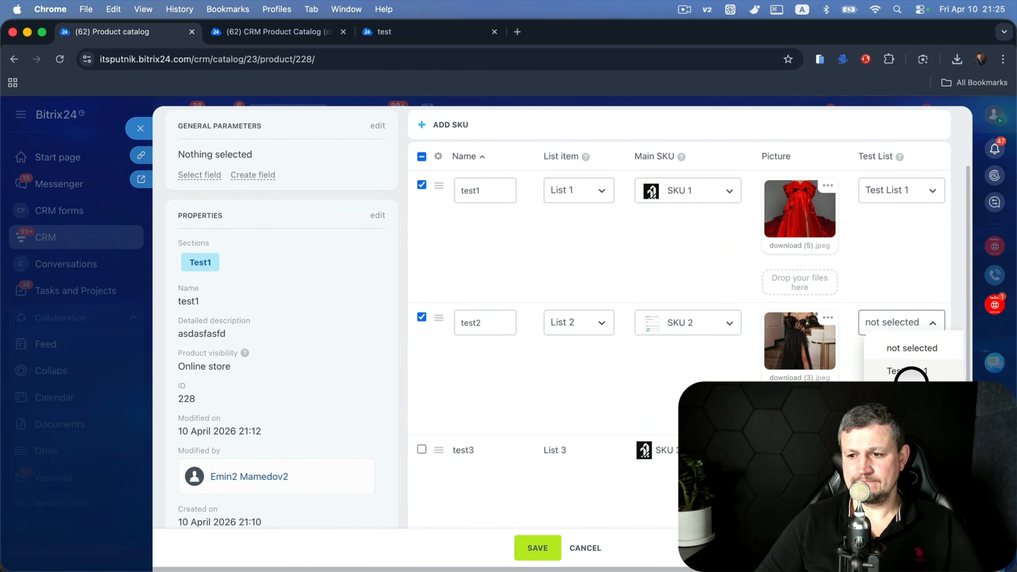
left_click(907, 392)
scroll(910, 360, "down", 3)
left_click(912, 358)
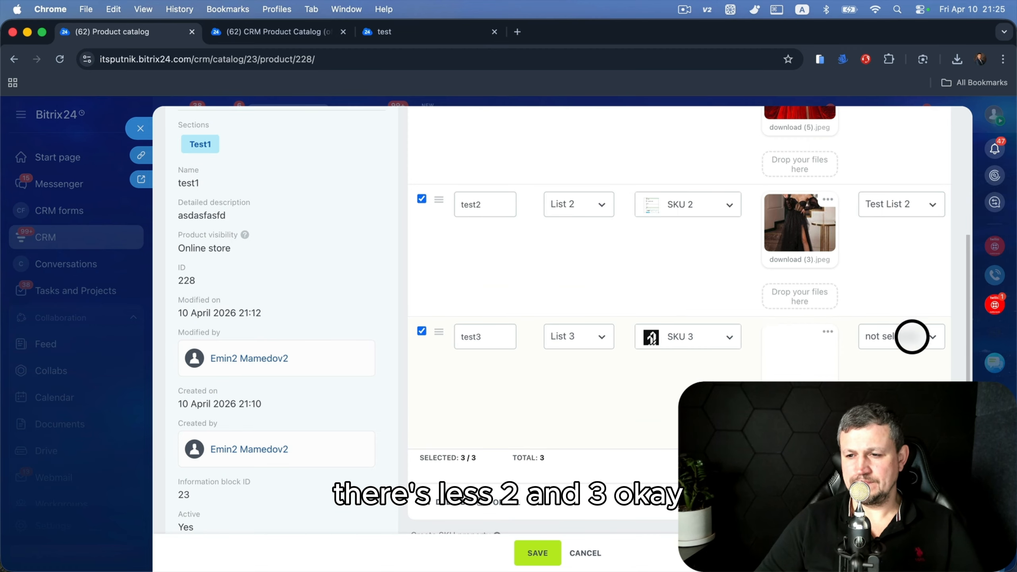
left_click(911, 335)
left_click(908, 392)
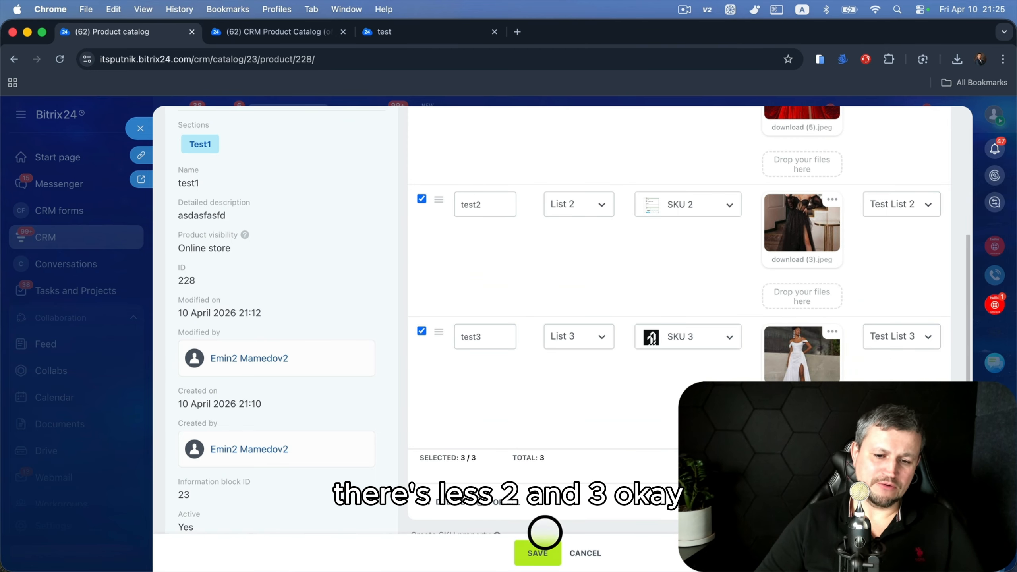
left_click(542, 545)
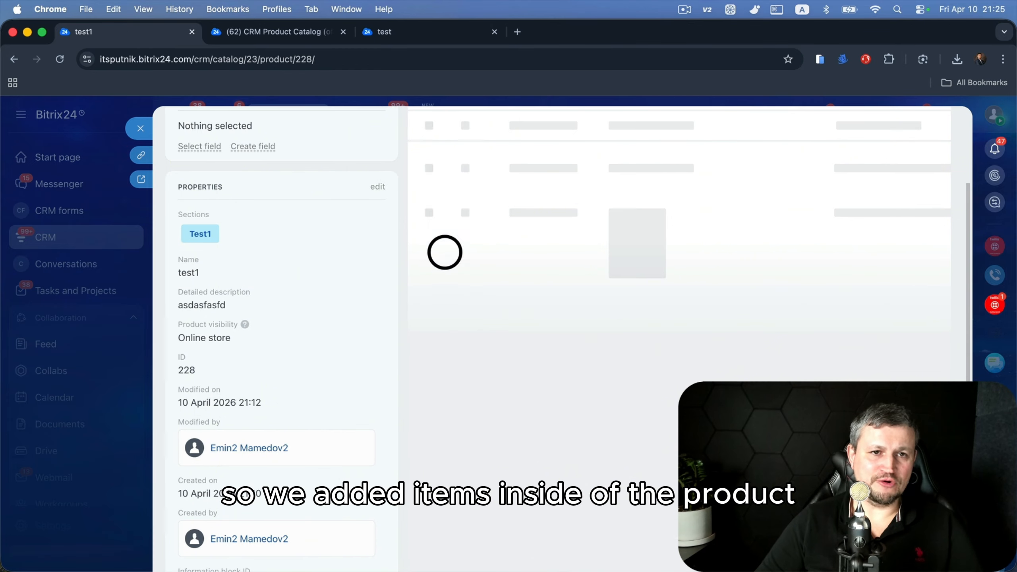
- Reload the lead test and examine which SKU properties its product rows offer for selection
left_click(376, 35)
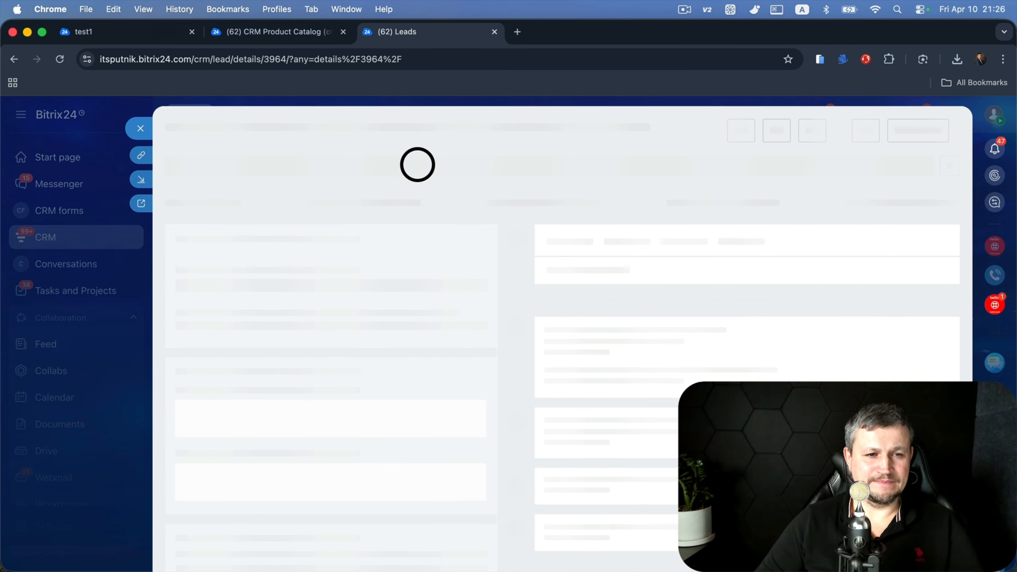
left_click(259, 196)
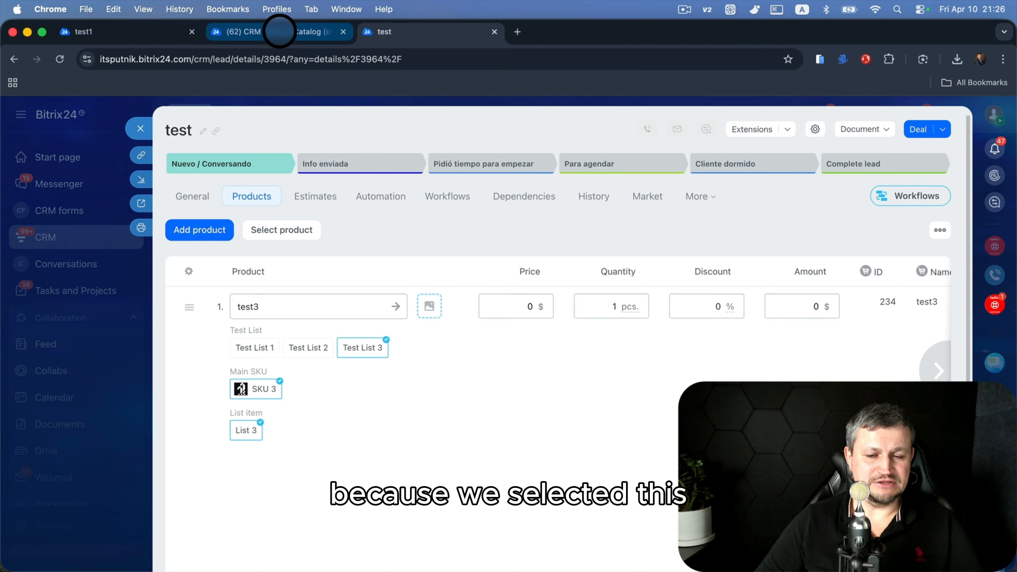
- Disable Can select SKU's for the Test List property, save it, and check the product rows of the lead test
left_click(279, 31)
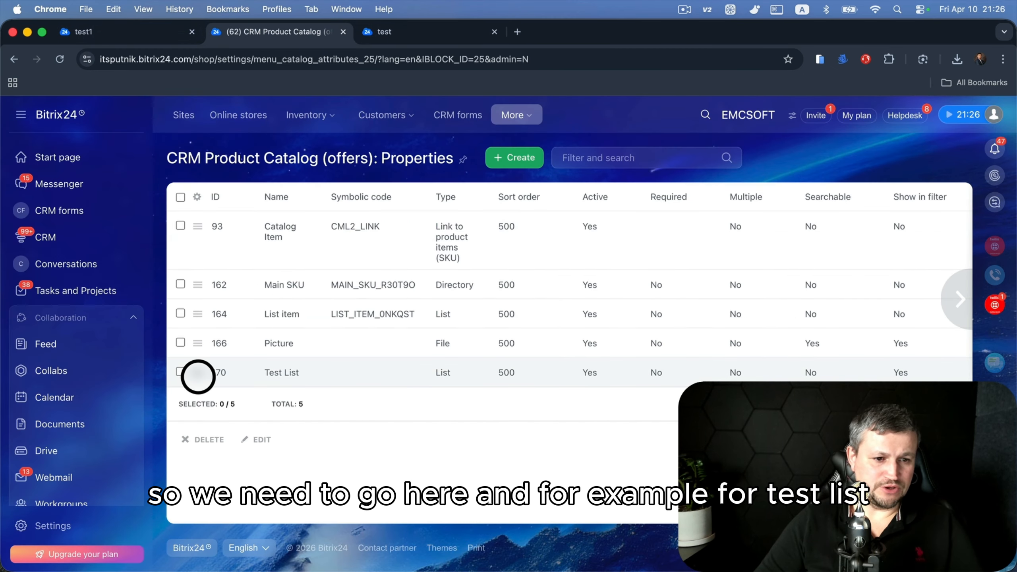
left_click(198, 376)
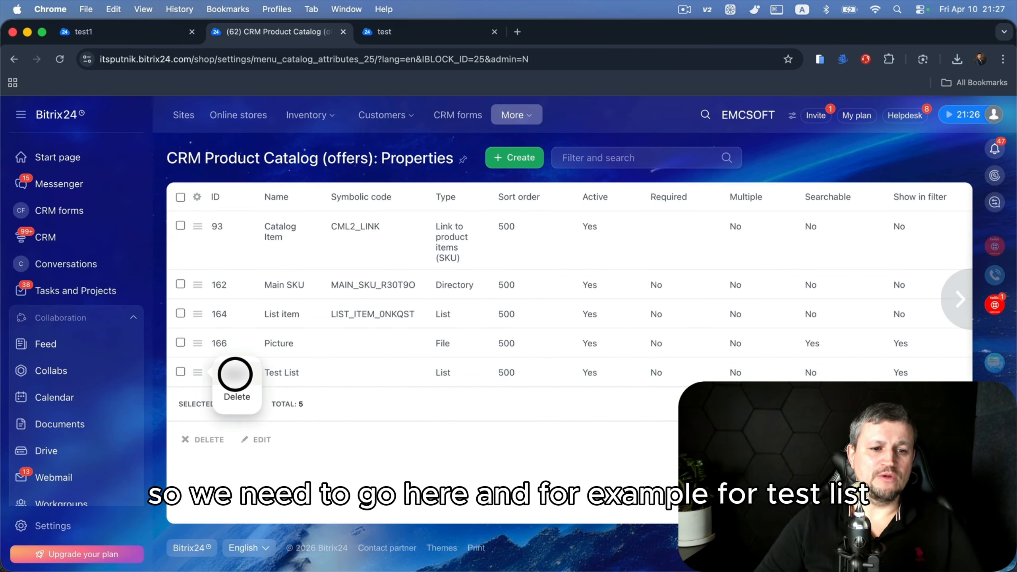
left_click(235, 374)
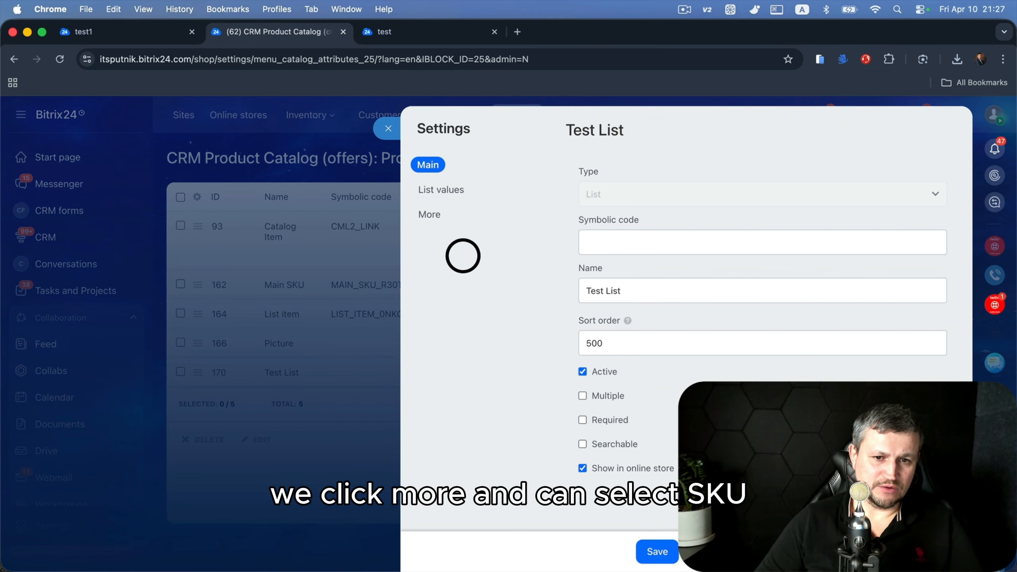
left_click(440, 219)
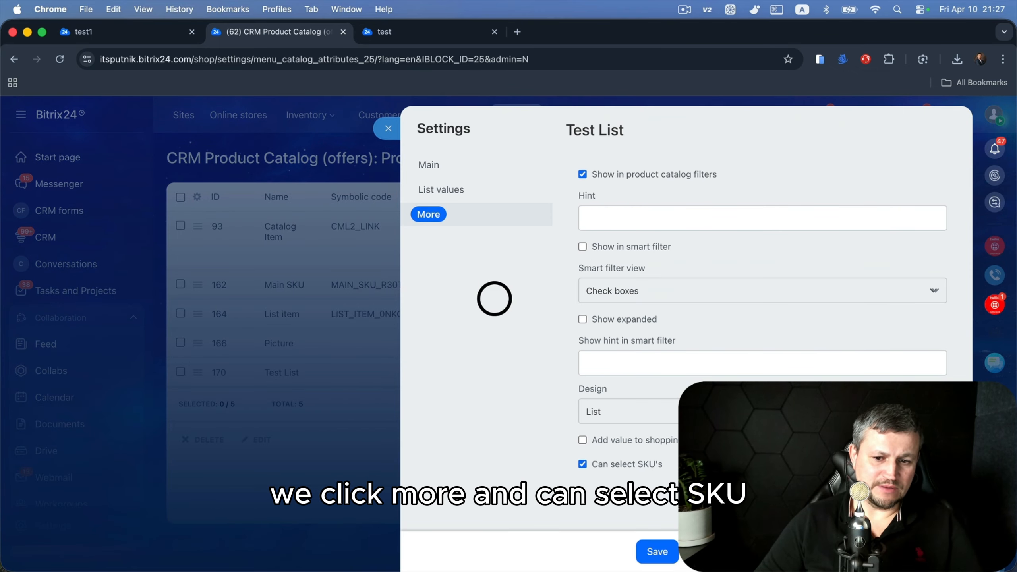
left_click(648, 548)
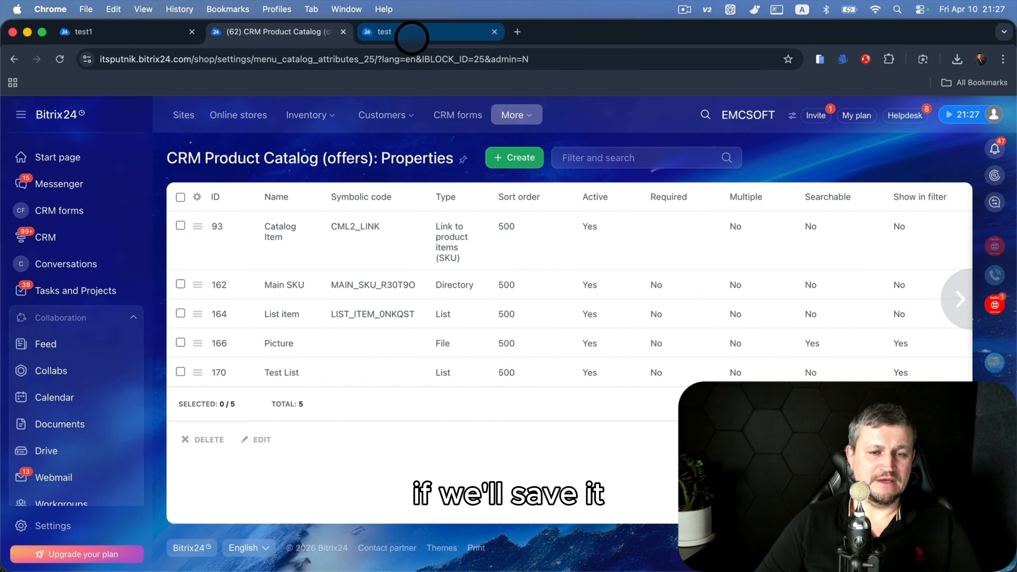
left_click(416, 38)
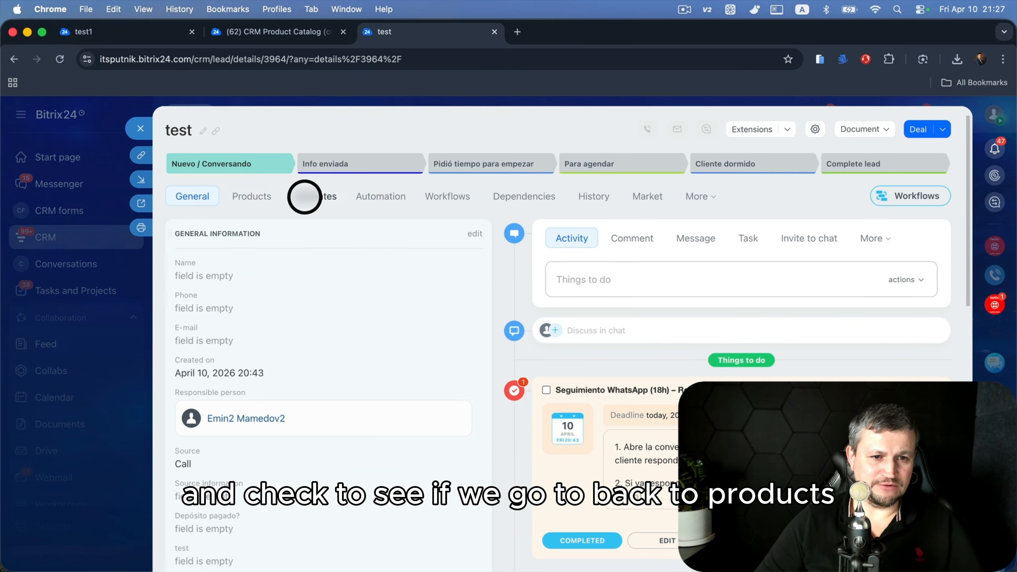
left_click(253, 197)
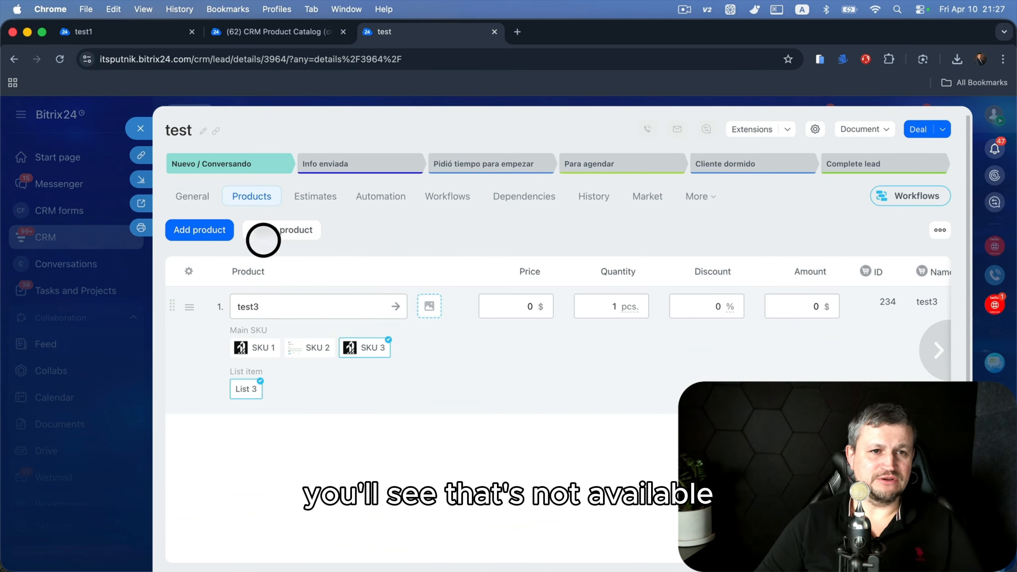
- Re-enable Can select SKU's in the additional settings of the Test List property, save it and return to the lead test
left_click(280, 31)
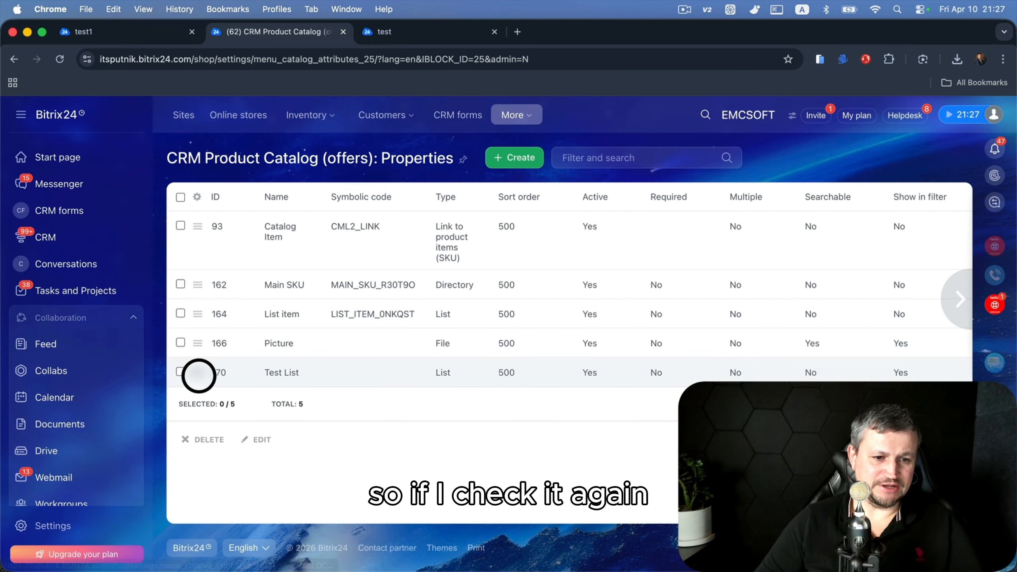
left_click(199, 375)
left_click(236, 374)
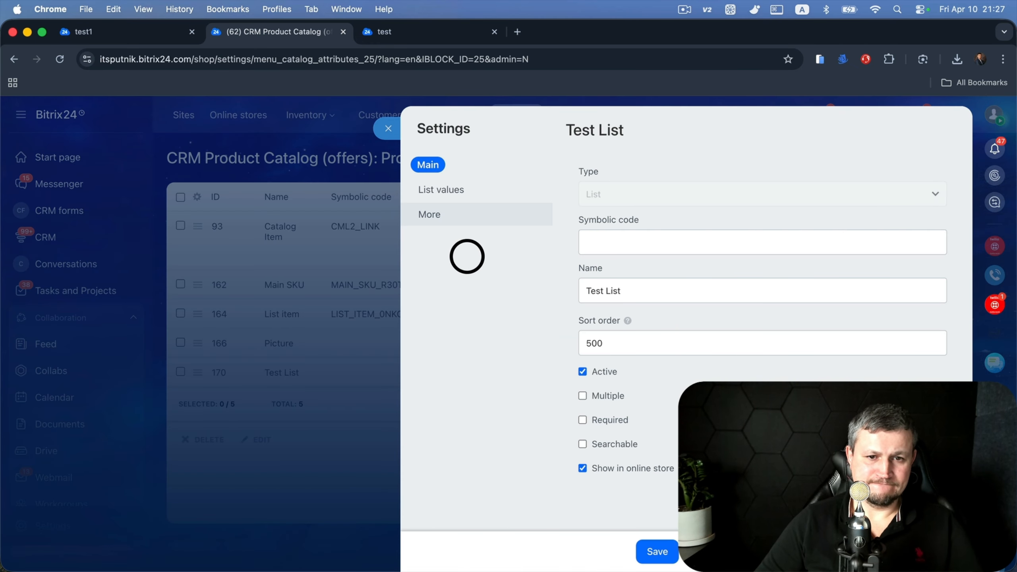
left_click(441, 214)
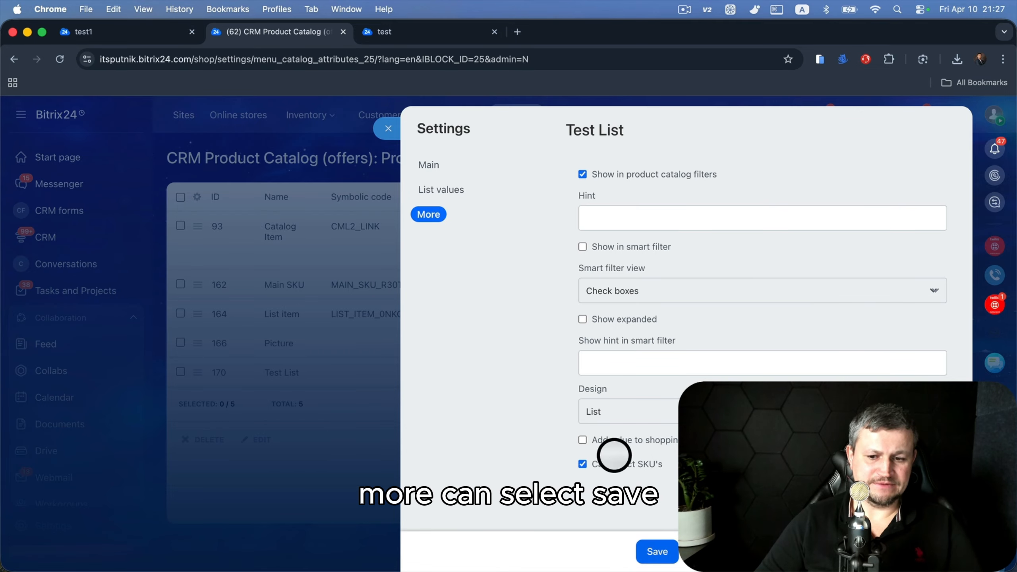
left_click(421, 32)
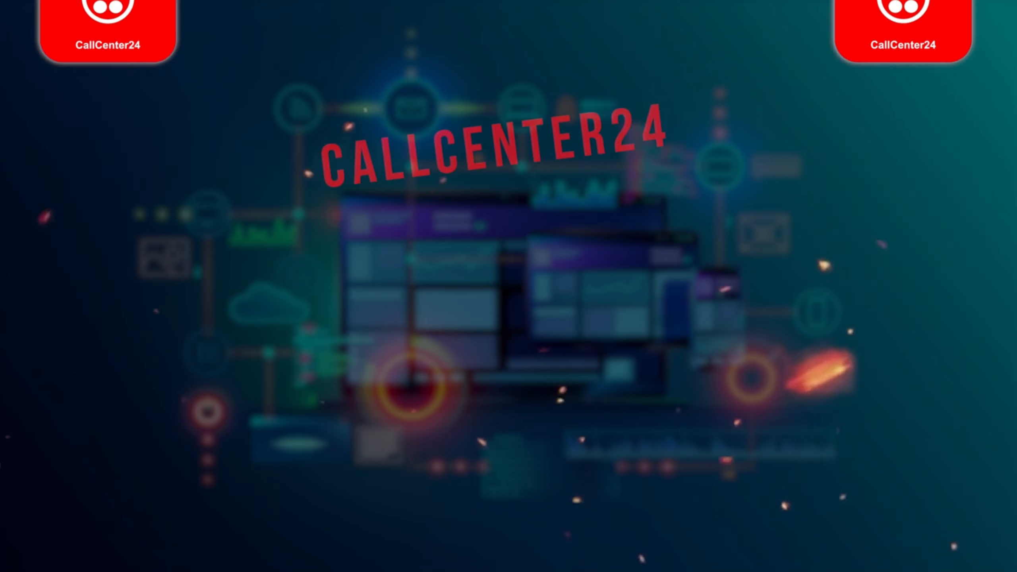
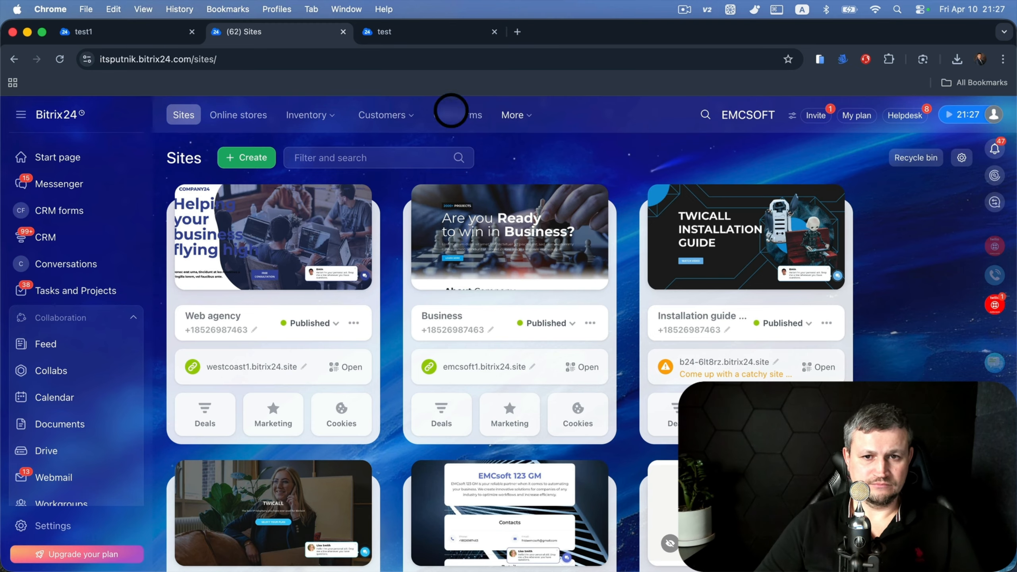
- Go from the Sites section to the SKU Properties of the commercial catalog
left_click(515, 115)
mouse_move(637, 198)
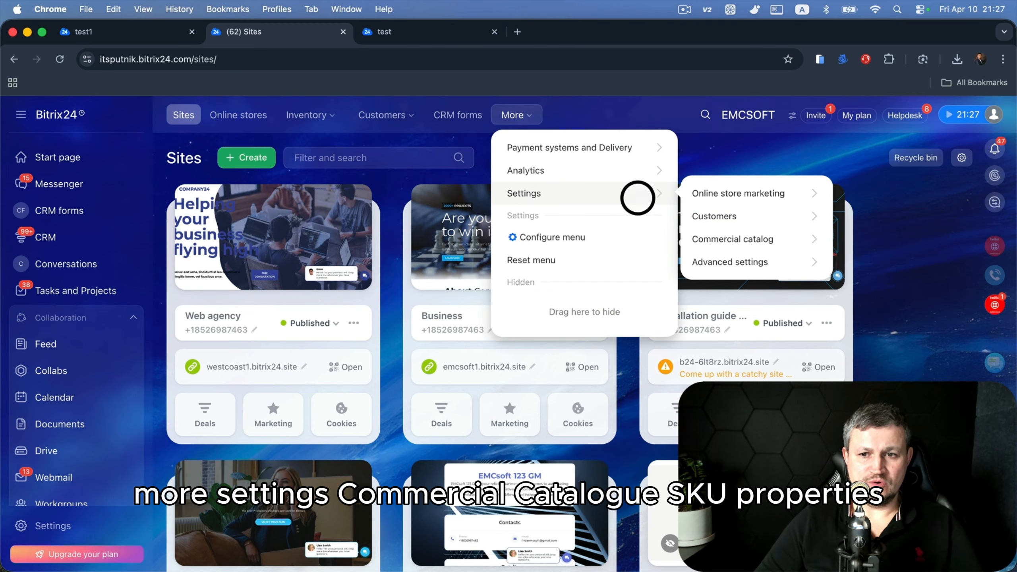
mouse_move(765, 238)
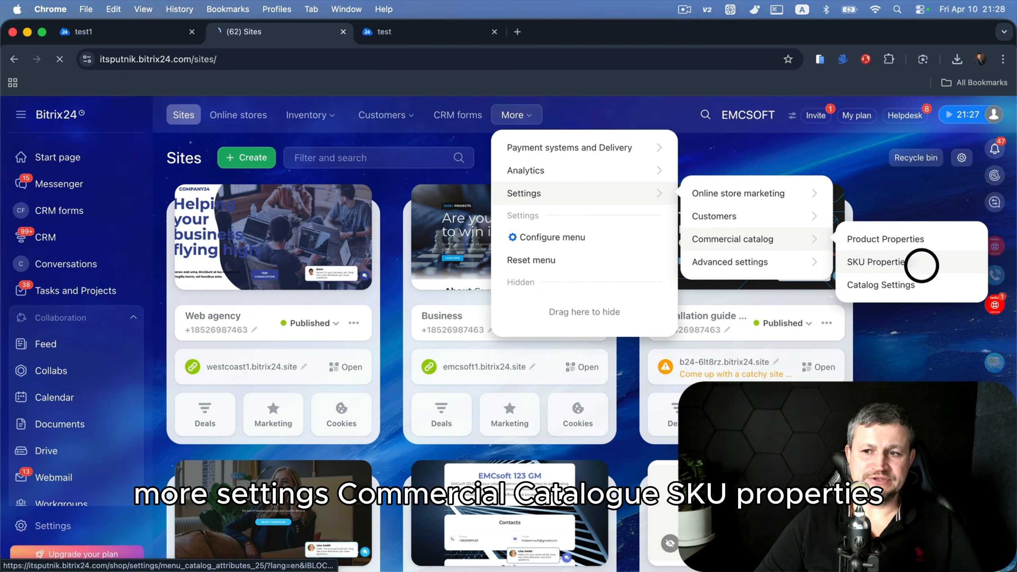
left_click(922, 266)
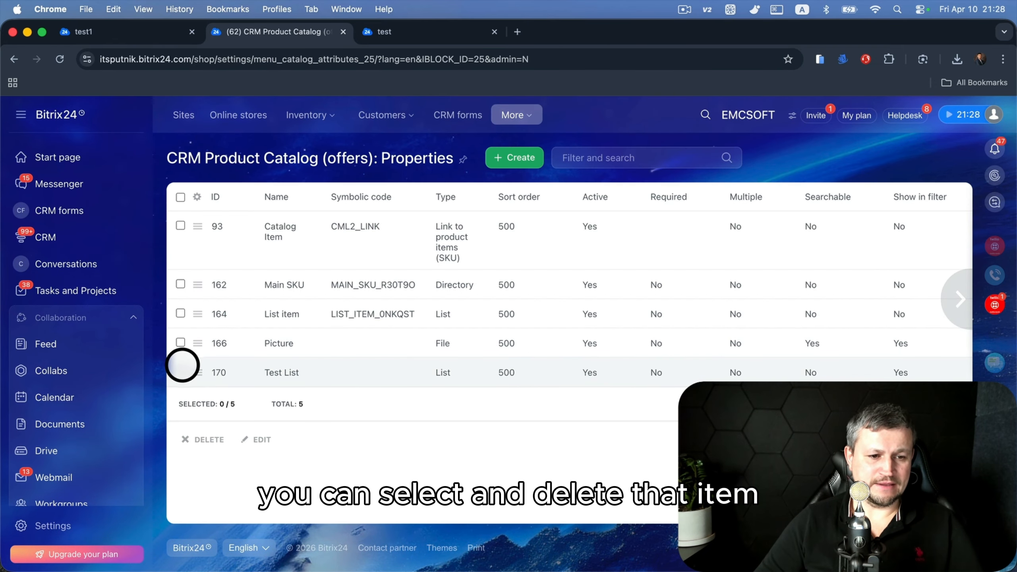
- Delete the Test List property from the catalog's offers properties and check the SKU list of product test1
left_click(181, 372)
left_click(204, 444)
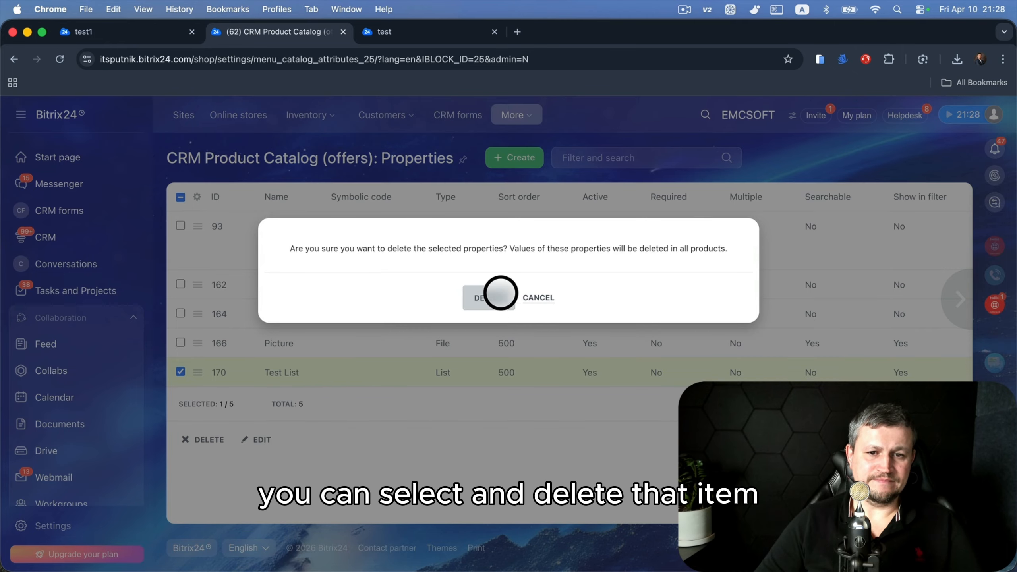
left_click(493, 295)
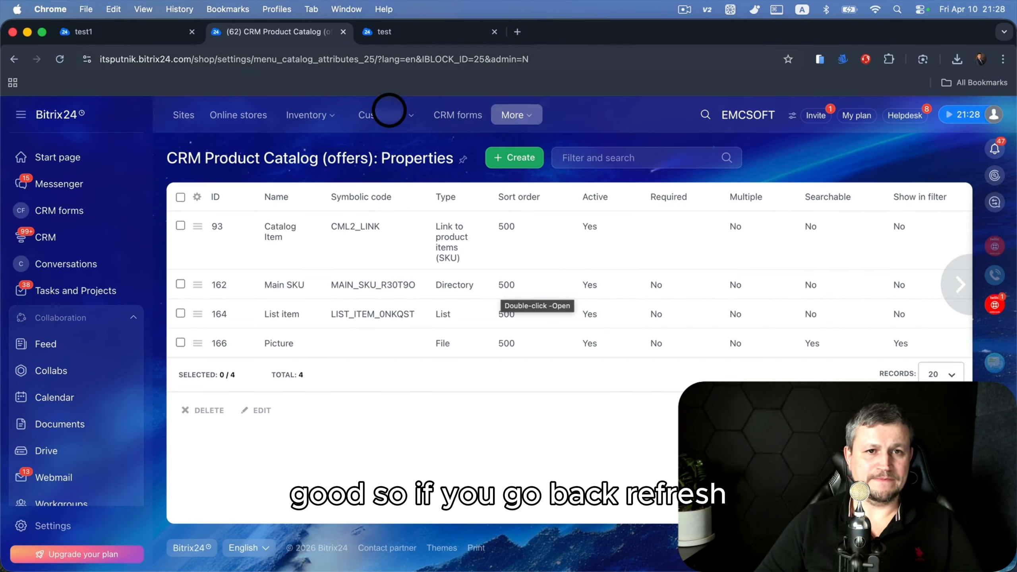
left_click(144, 31)
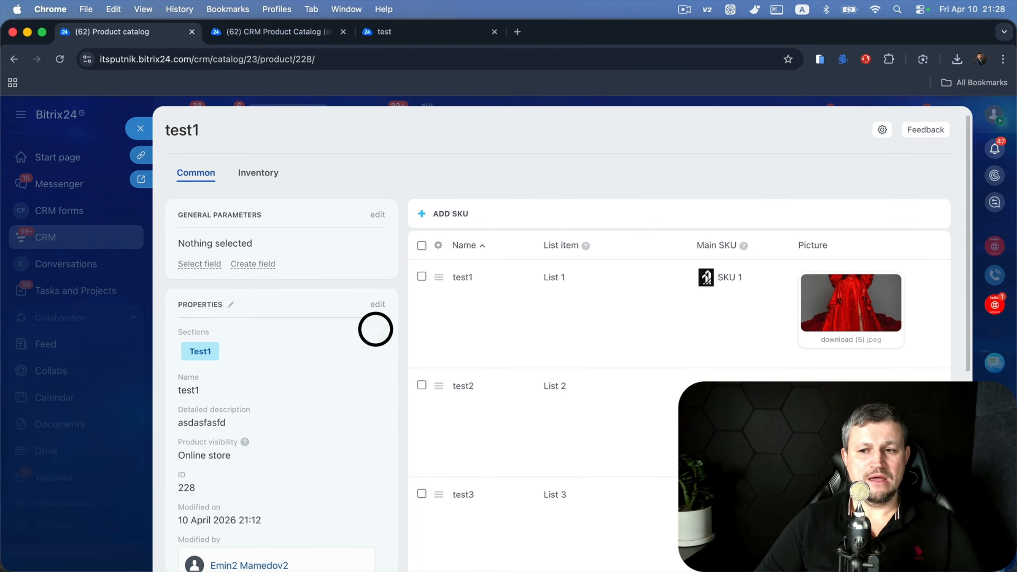
- Leave the SKU list of product test1, close the lead test and open the CRM settings
scroll(375, 329, "down", 2)
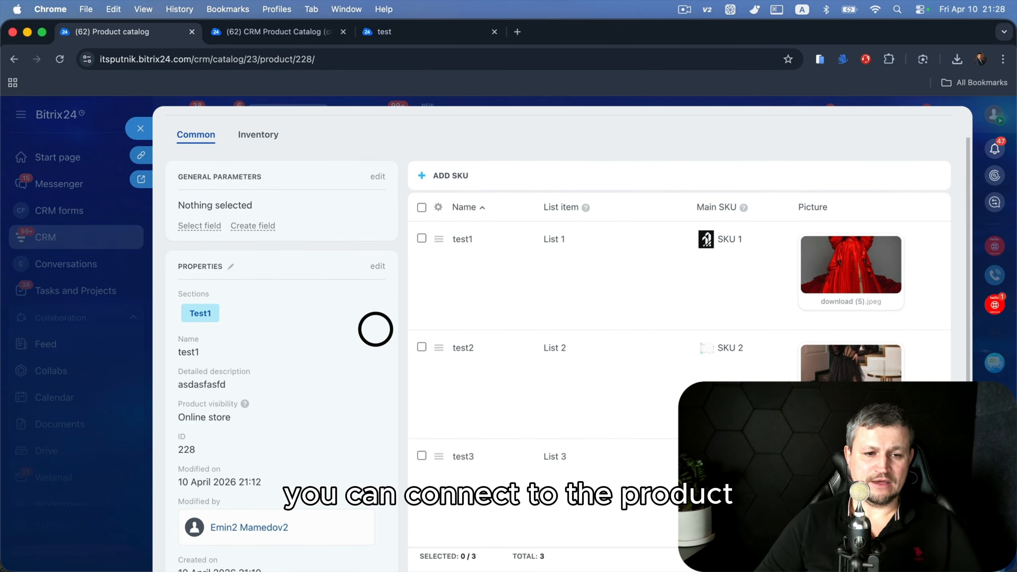
scroll(380, 329, "up", 1)
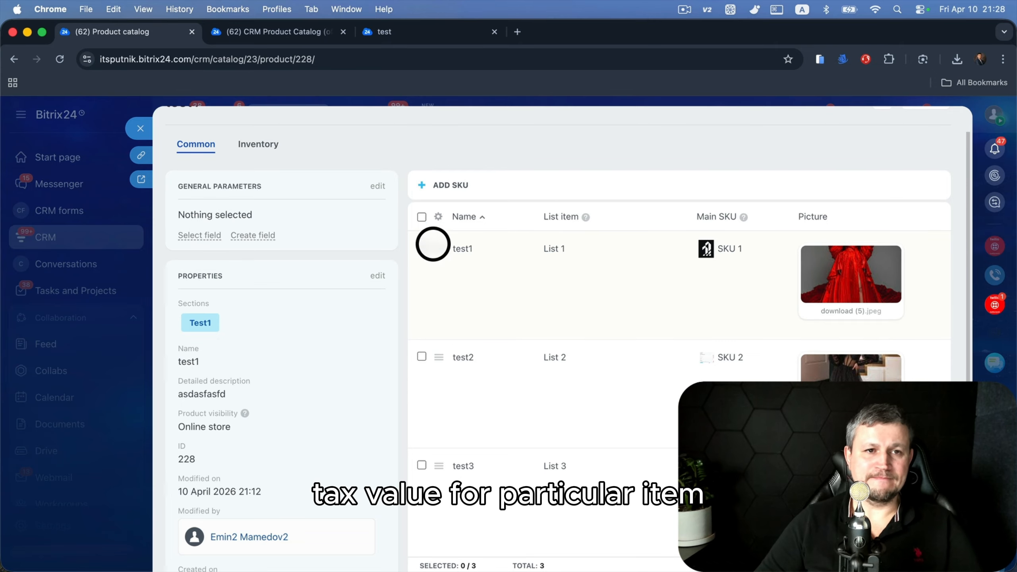
left_click(437, 30)
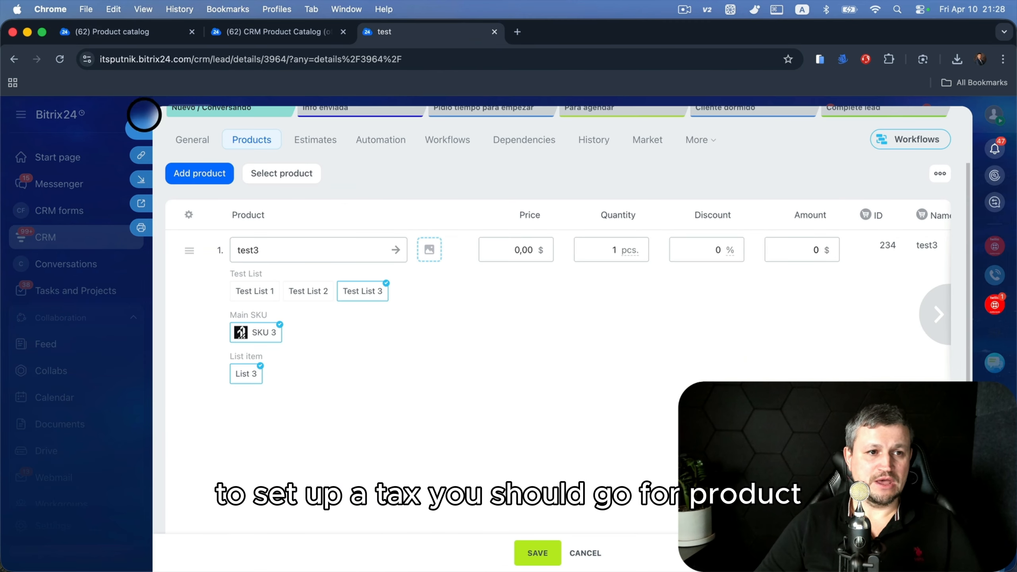
left_click(141, 129)
left_click(541, 374)
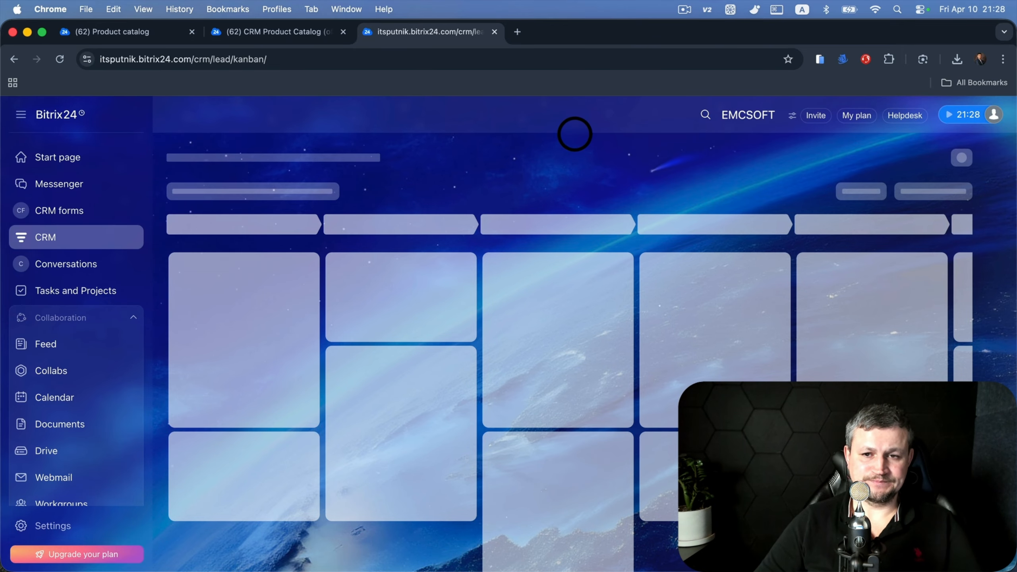
left_click(574, 120)
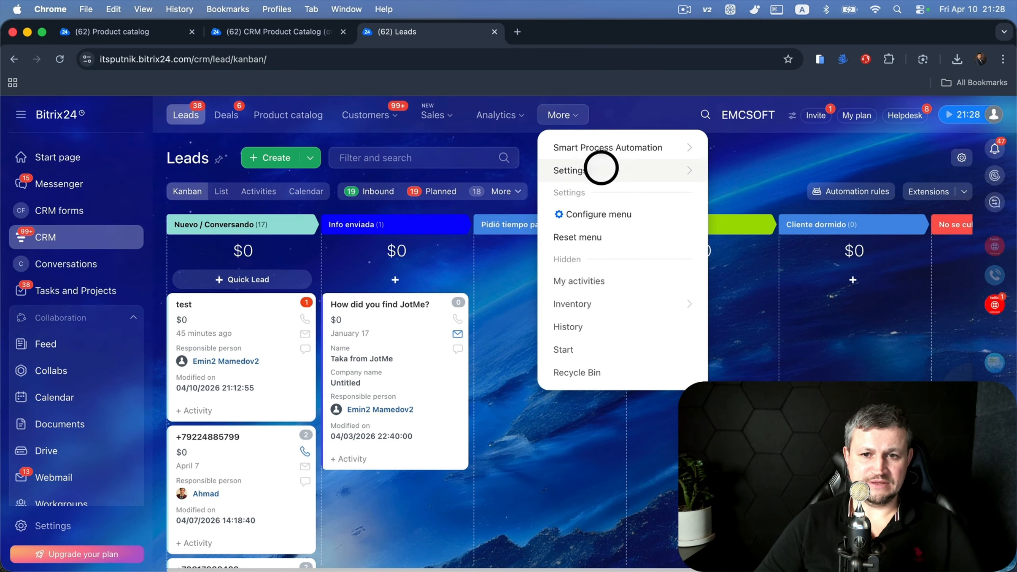
mouse_move(595, 171)
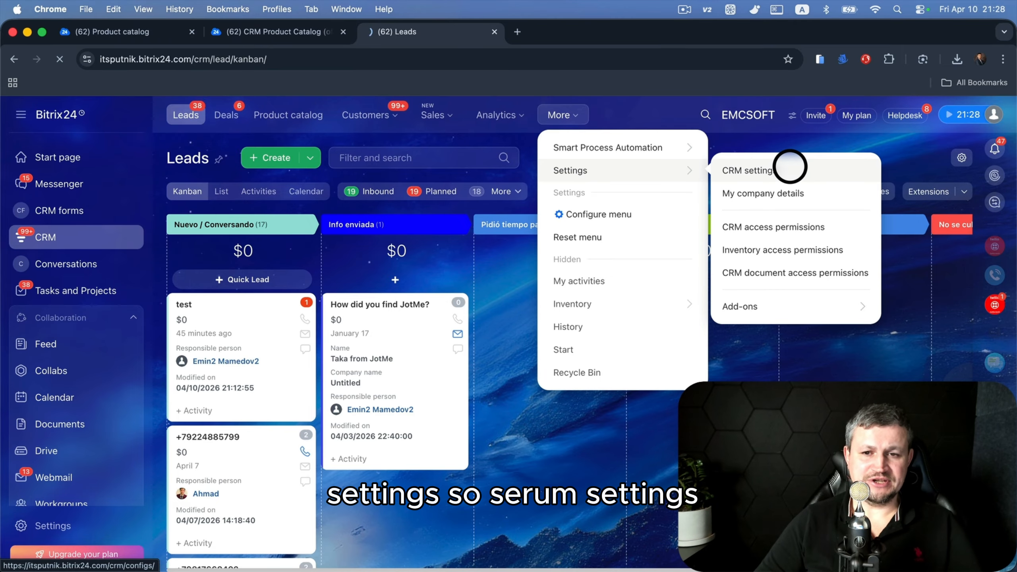
left_click(789, 167)
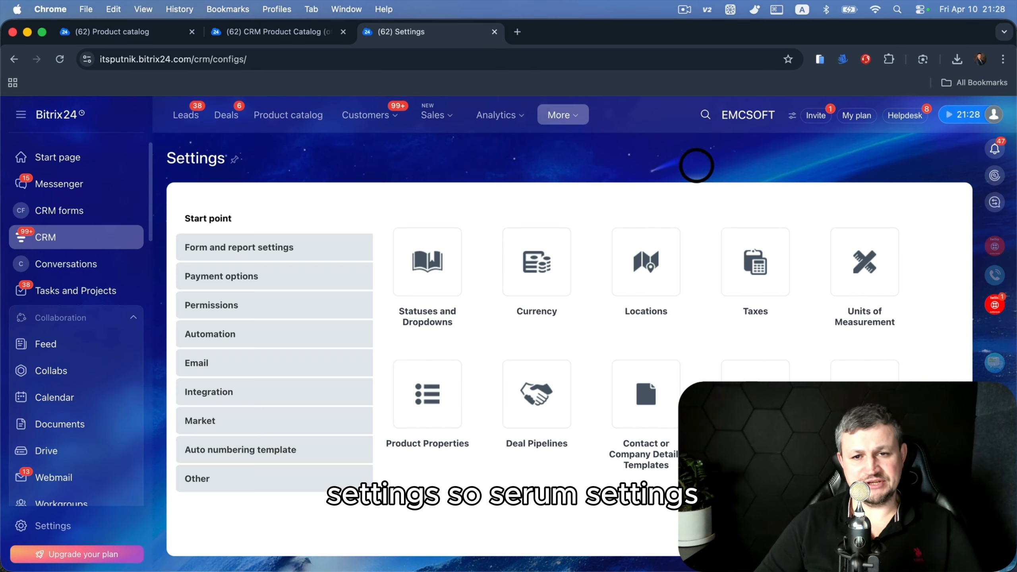
- Add a tax named 22% in the Taxes section of the CRM settings and save it
left_click(775, 265)
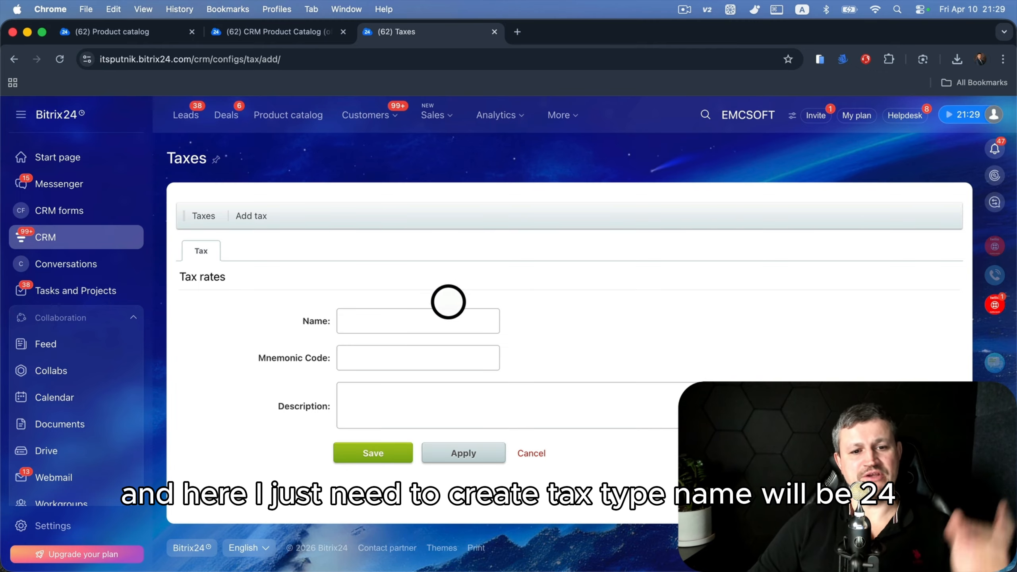
left_click(442, 314)
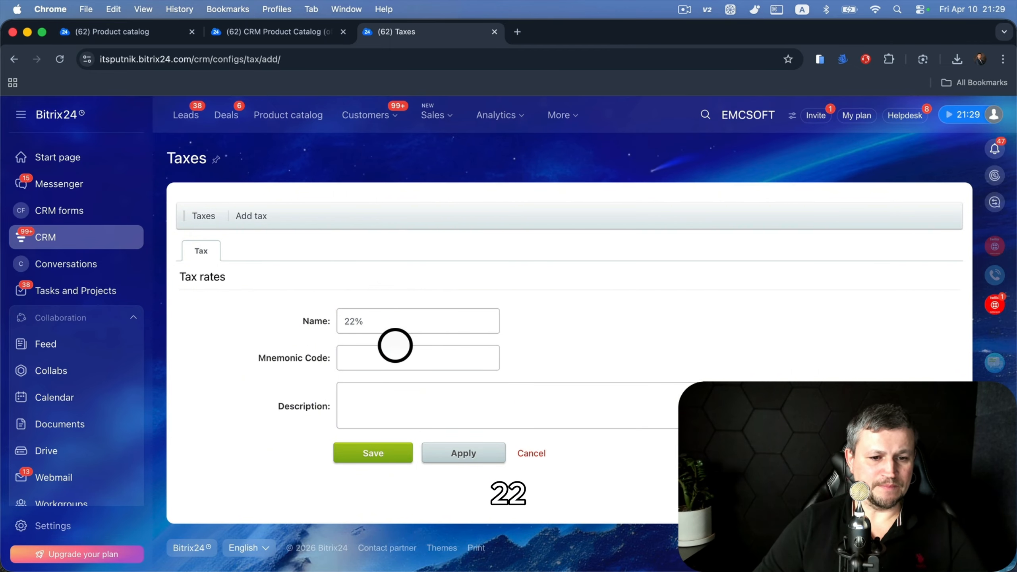
left_click(388, 453)
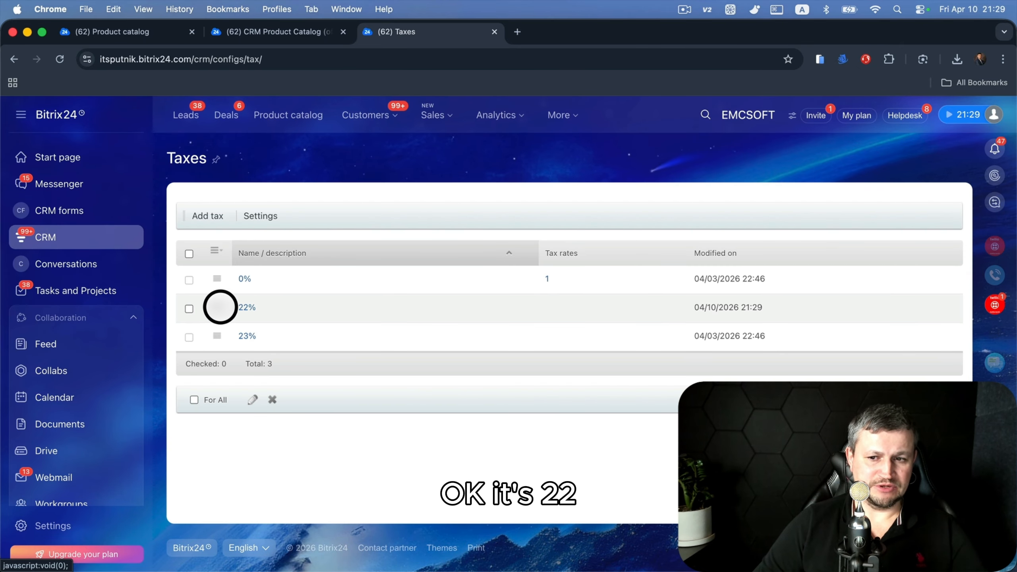
- Edit the 22% tax and add a tax rate of 22% for all client types, with tax not included in the price
left_click(219, 306)
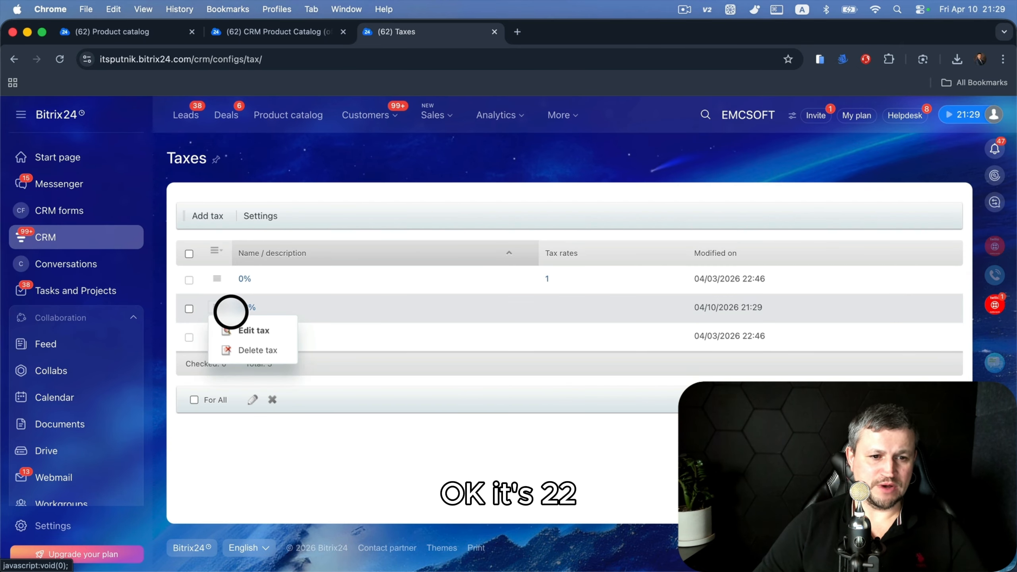
left_click(248, 330)
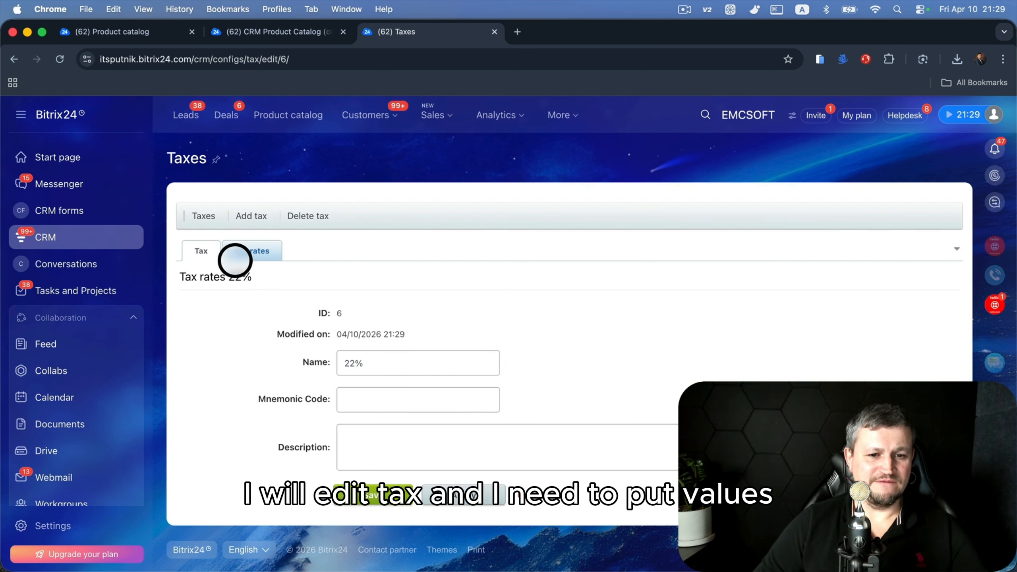
left_click(240, 251)
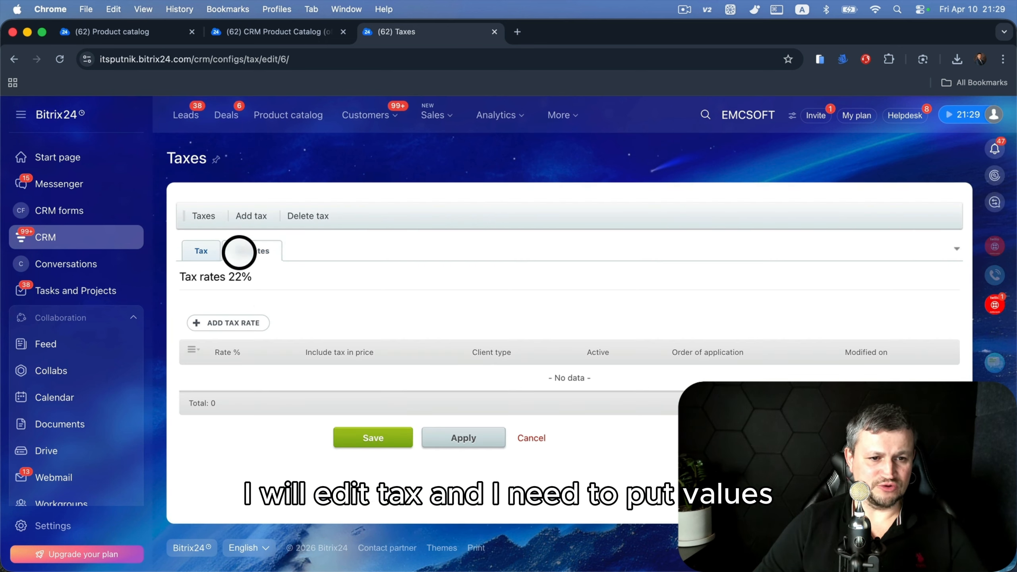
left_click(247, 320)
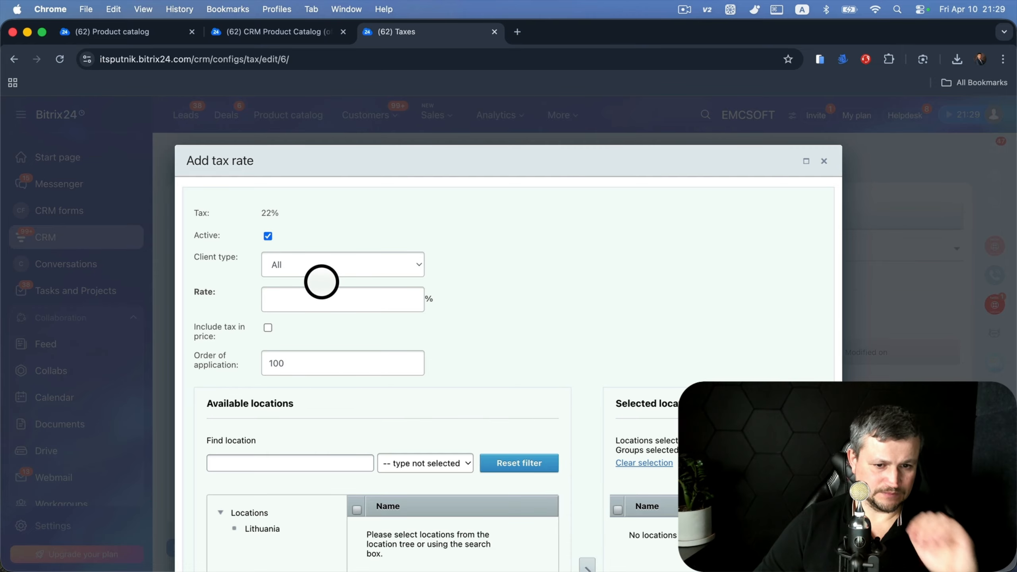
left_click(321, 292)
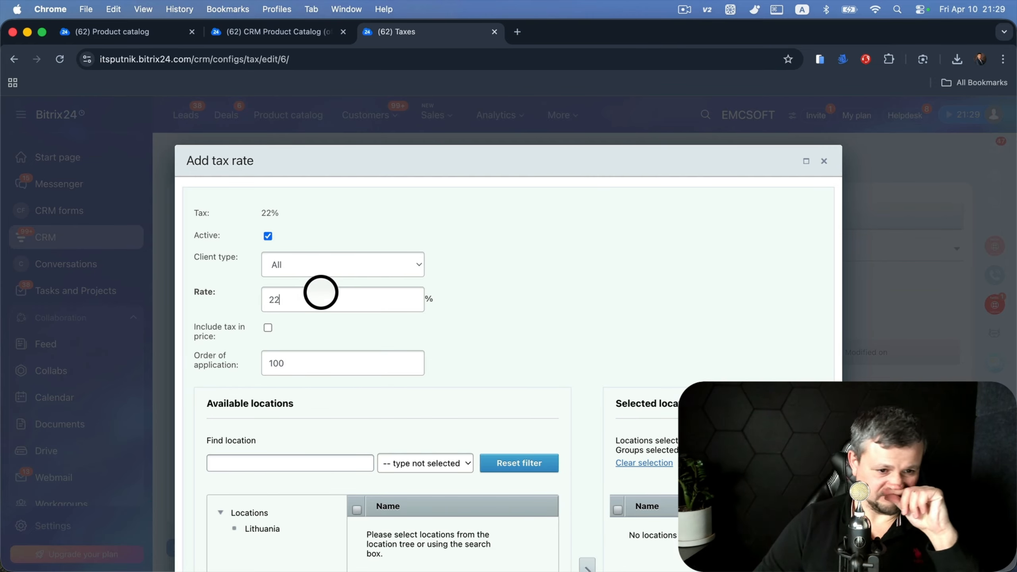
scroll(320, 291, "down", 2)
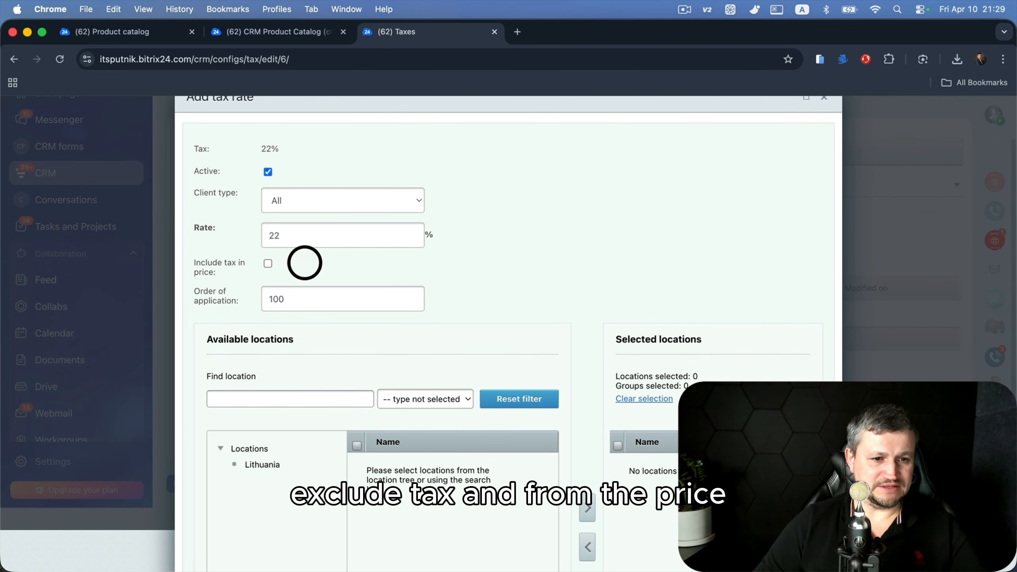
- Find the country Lithuania by searching for "lith", add it to the rate's selected locations, and save the rate and the tax
scroll(312, 260, "down", 5)
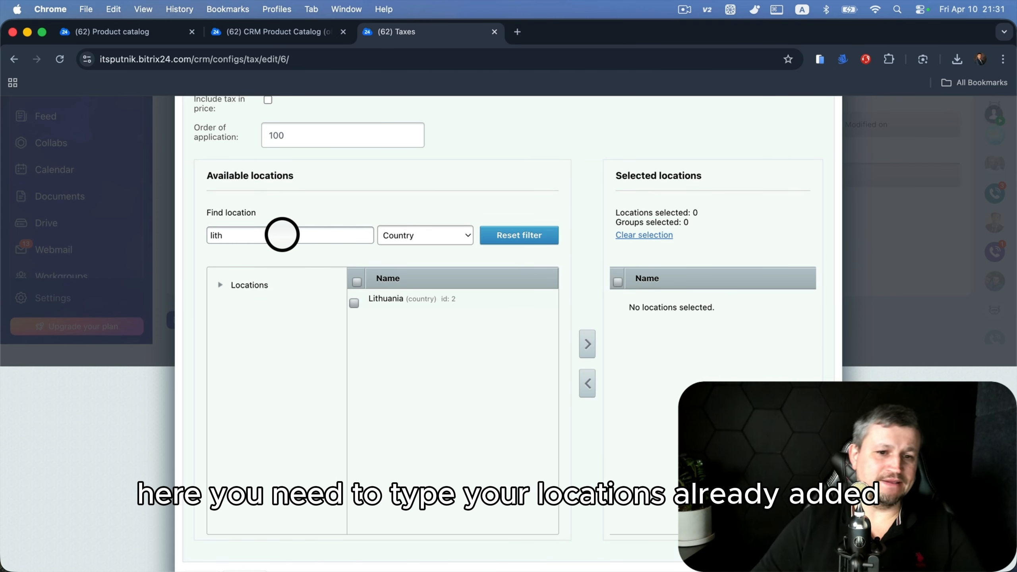
left_click(354, 303)
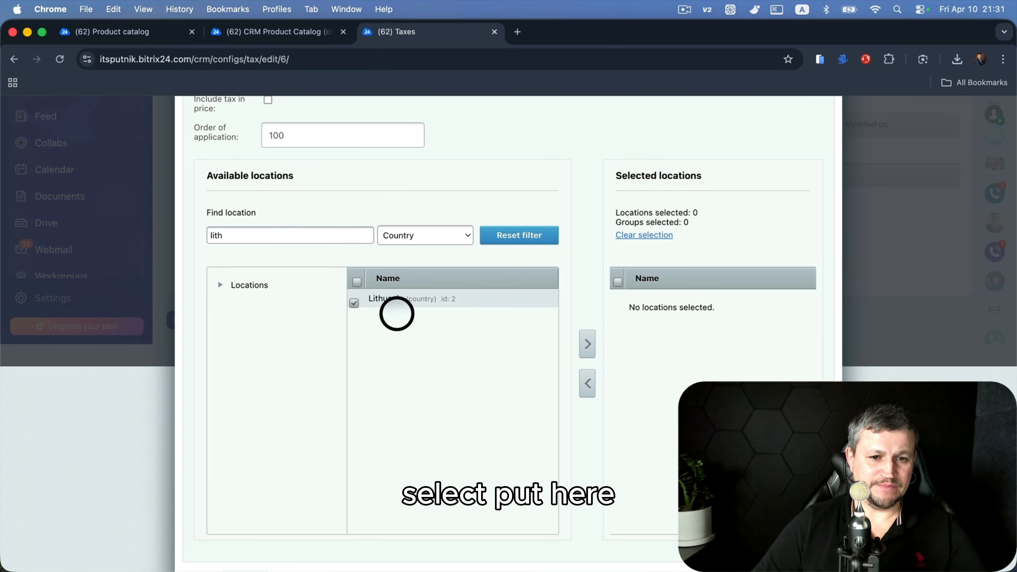
left_click(588, 345)
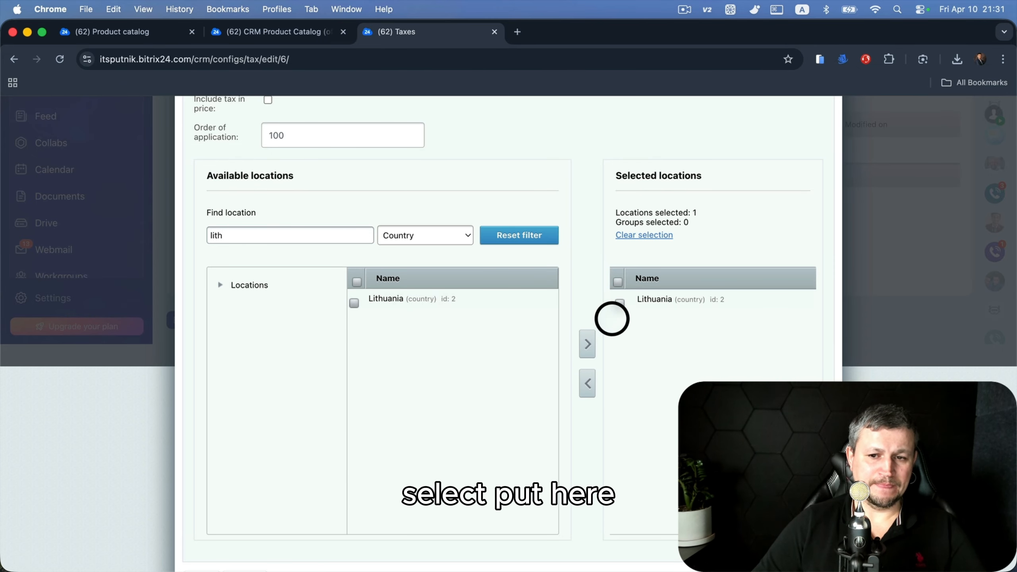
left_click(621, 302)
scroll(621, 300, "down", 1)
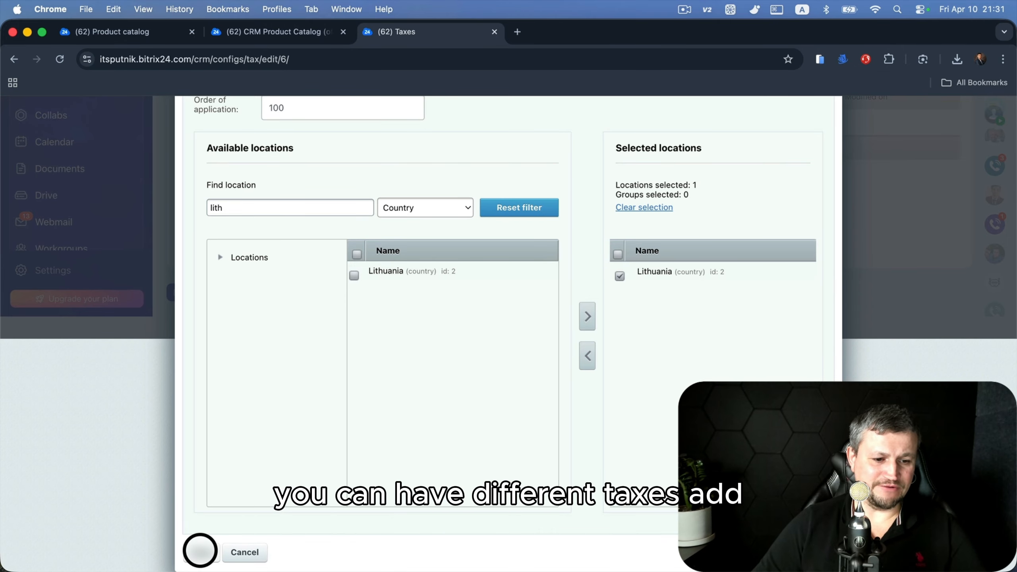
left_click(200, 551)
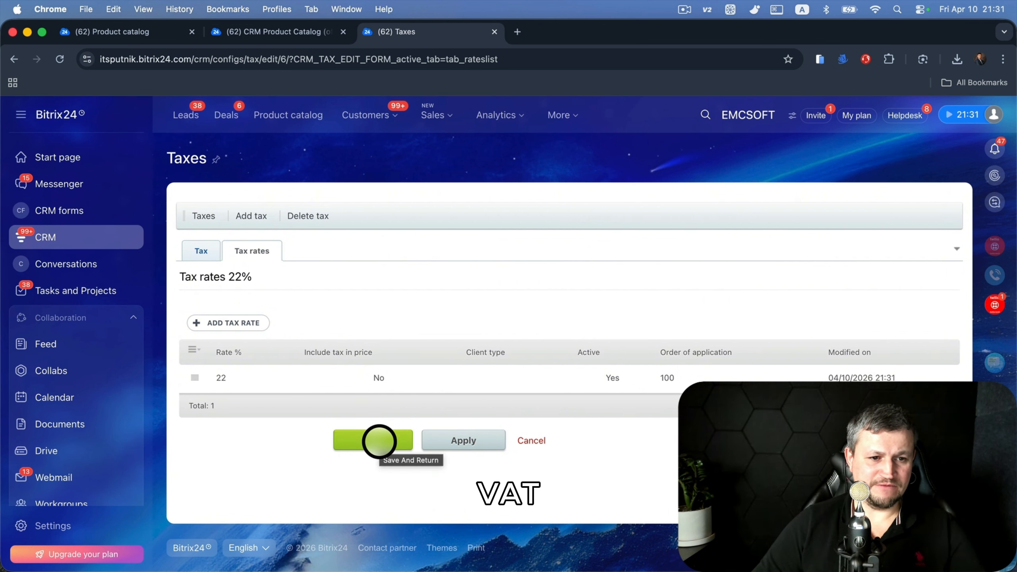
left_click(379, 442)
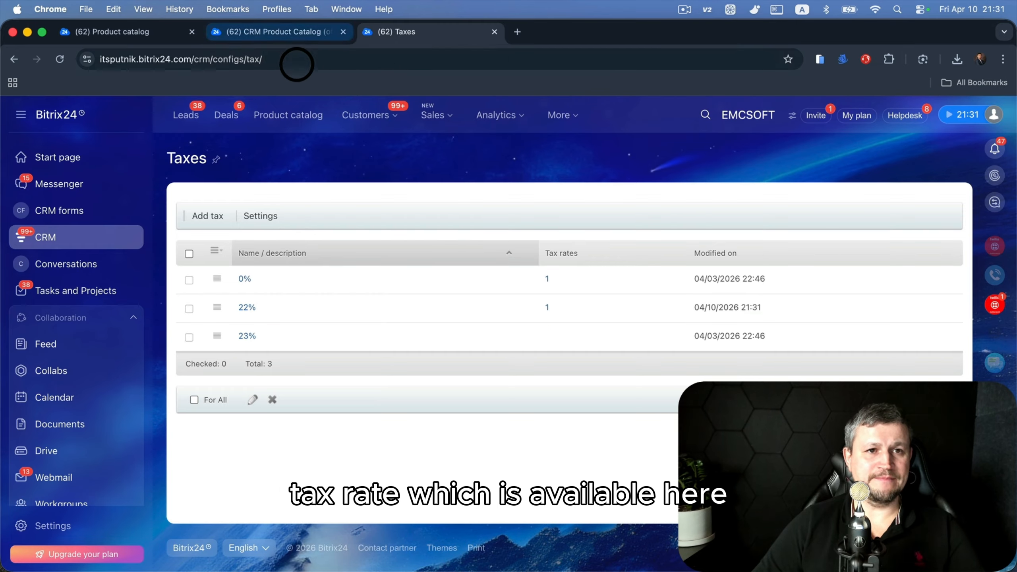
- Return to product test1 and show the Tax rate column in its SKU list
left_click(295, 31)
left_click(183, 32)
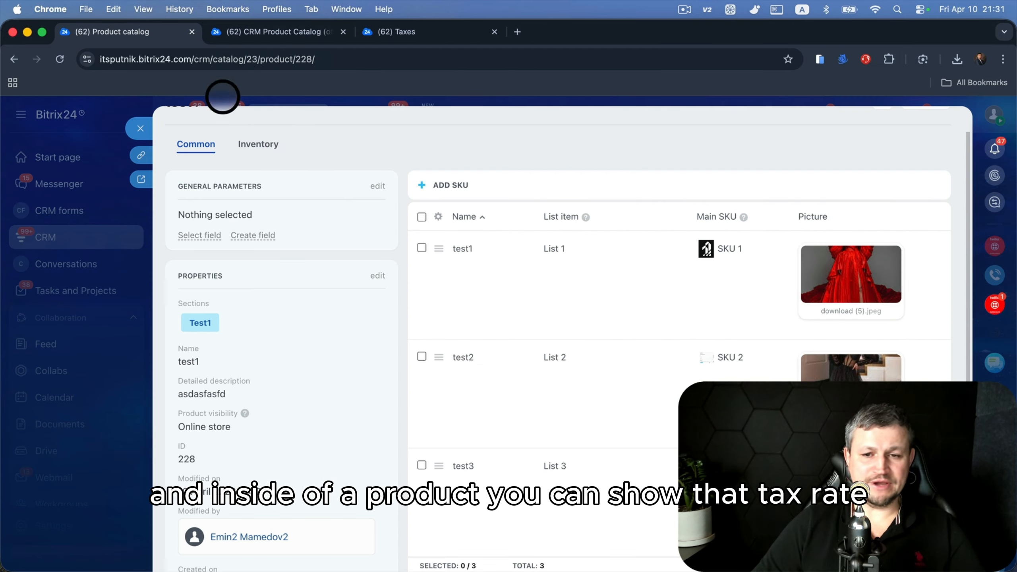
left_click(438, 217)
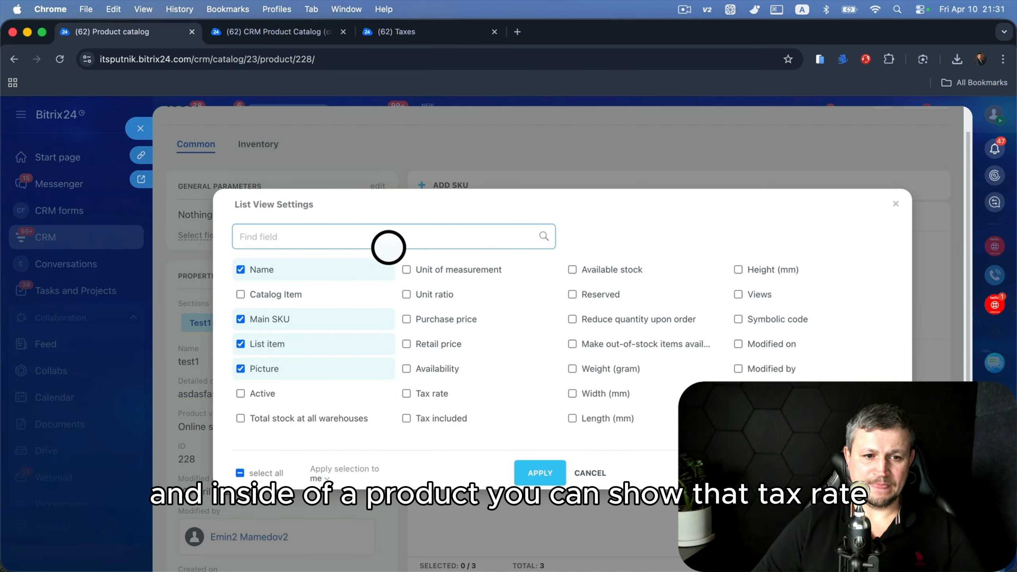
left_click(417, 393)
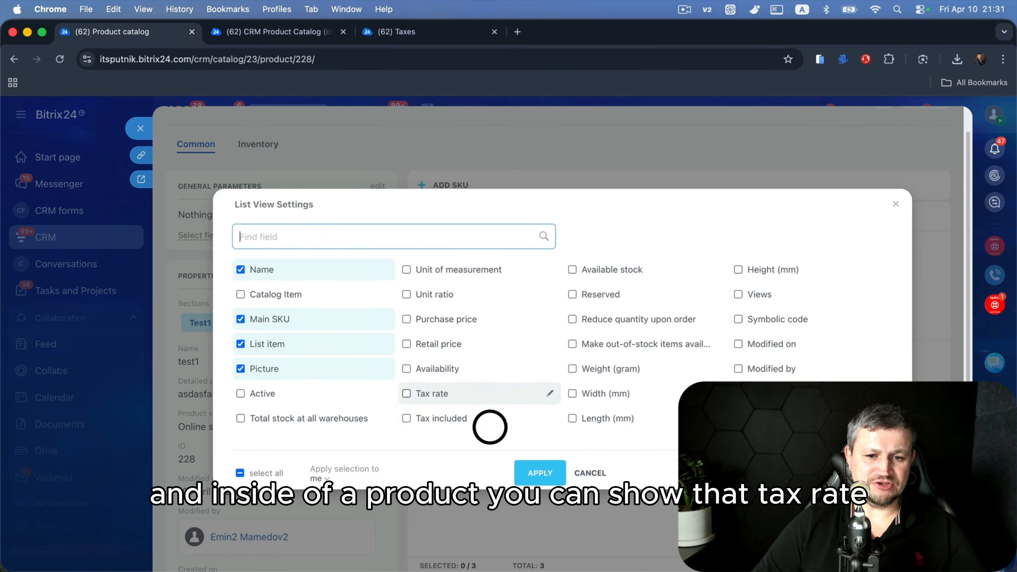
left_click(528, 472)
- Try to choose a tax rate for the SKU test1 in the SKU list
left_click(896, 249)
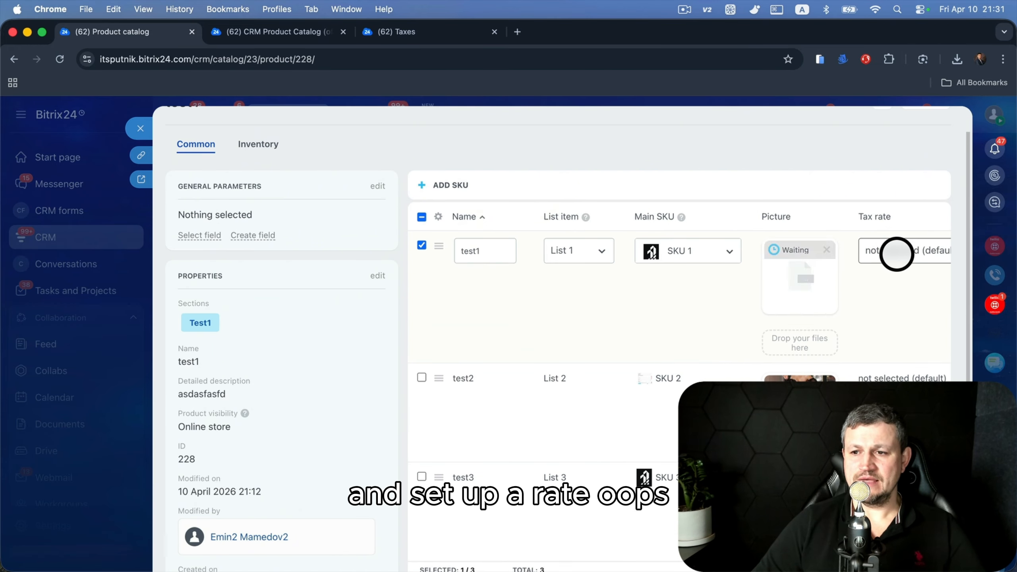
left_click(896, 252)
left_click(893, 272)
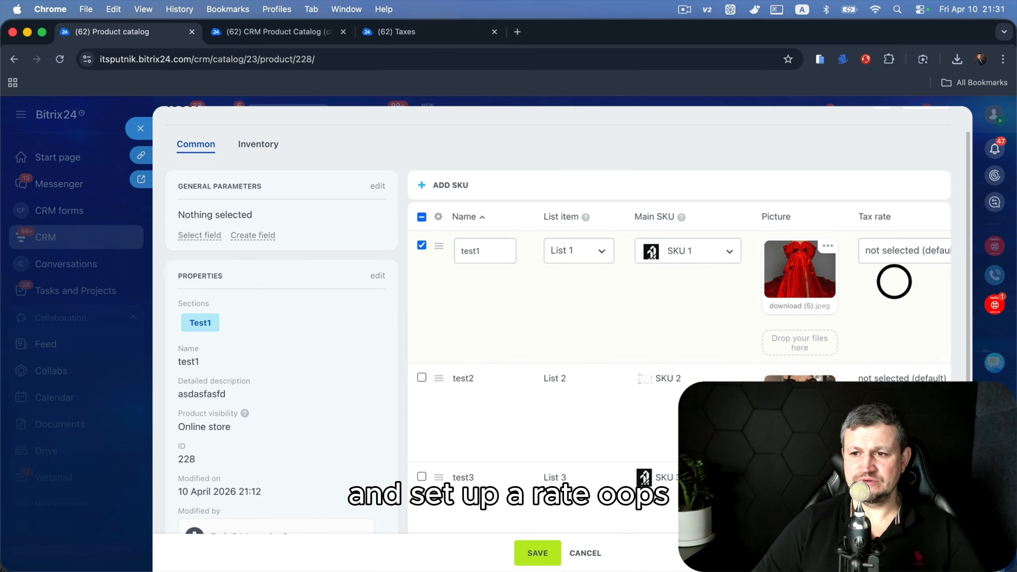
- Enable the Tax rate option in the settings of product test1 and check the tax columns of its SKU list
scroll(894, 282, "up", 2)
left_click(883, 132)
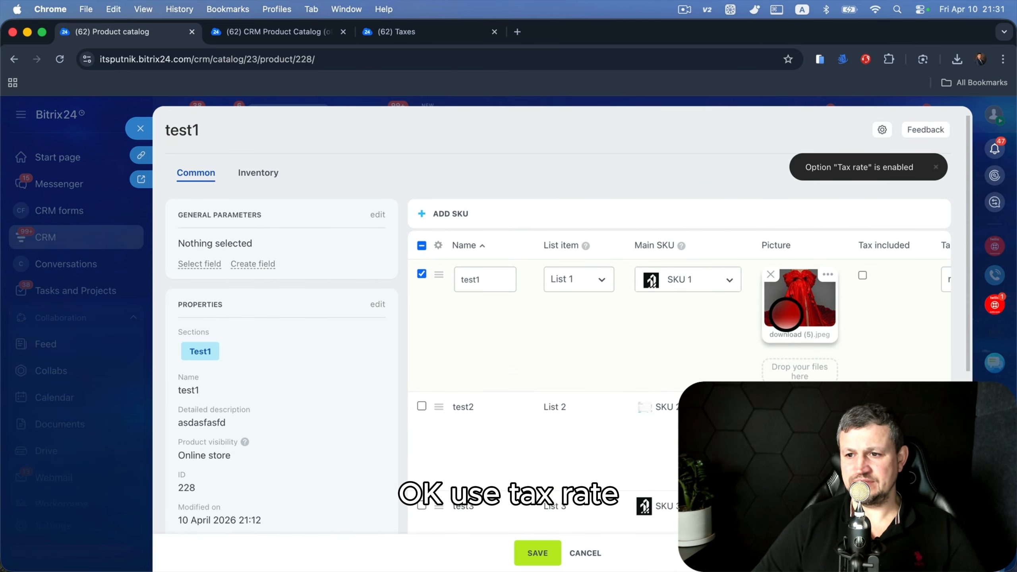
scroll(785, 318, "right", 3)
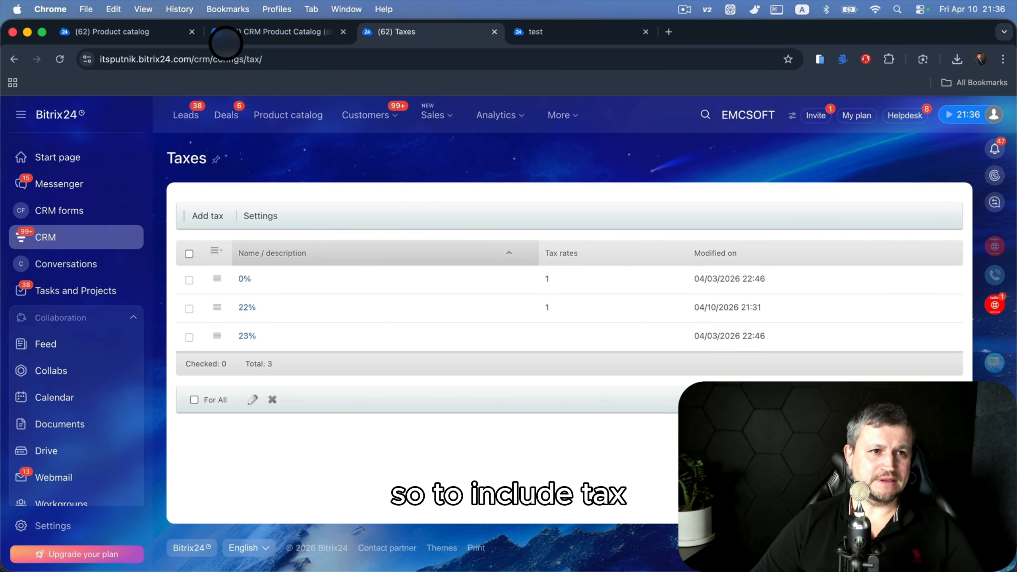
- Go back to the Taxes settings, set the tax type to Item-dependent tax (VAT) and save it
left_click(226, 40)
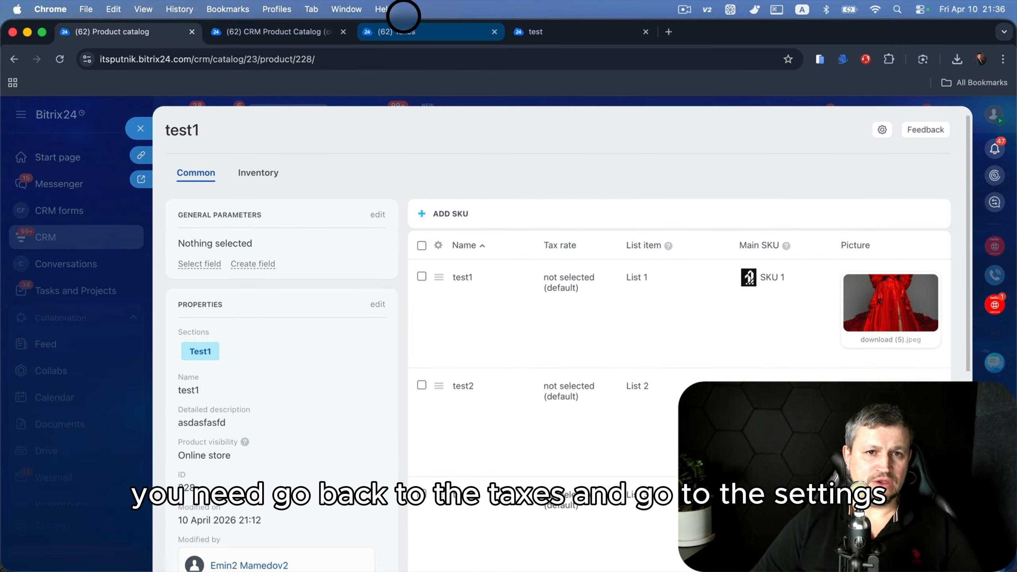
left_click(405, 32)
left_click(263, 216)
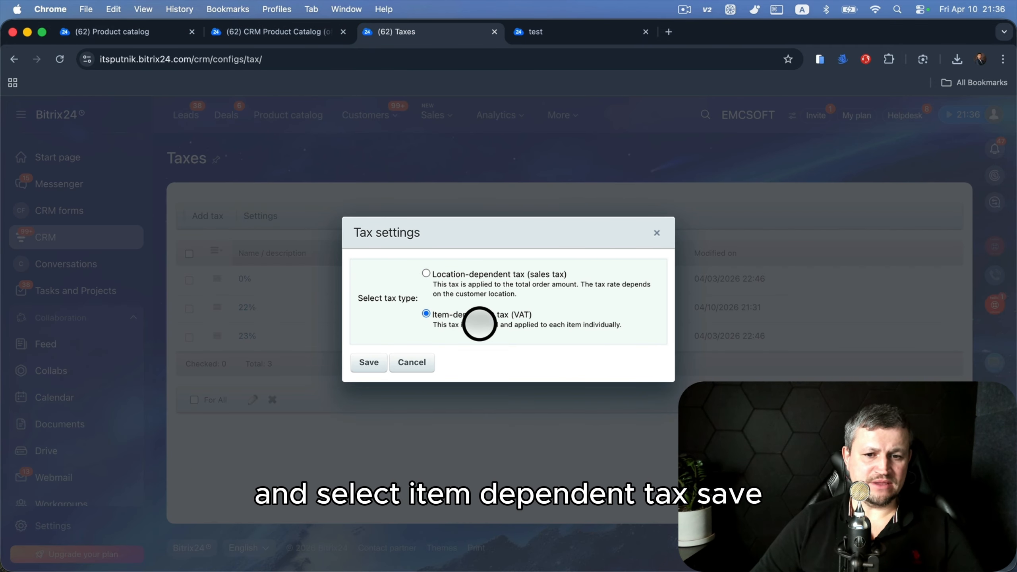
left_click(365, 363)
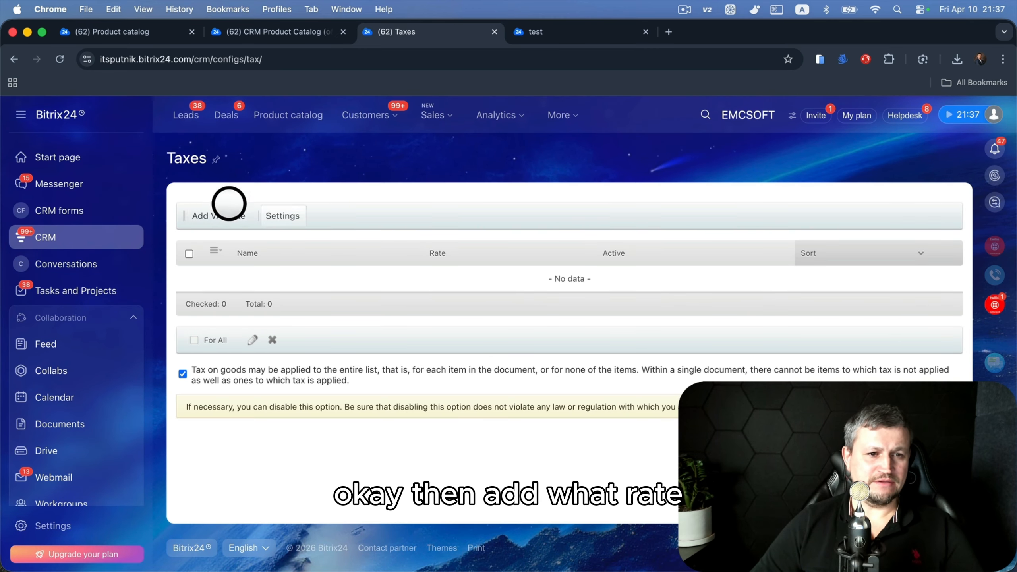
- Add a VAT rate named 22% with a rate of 22 and save it
left_click(228, 225)
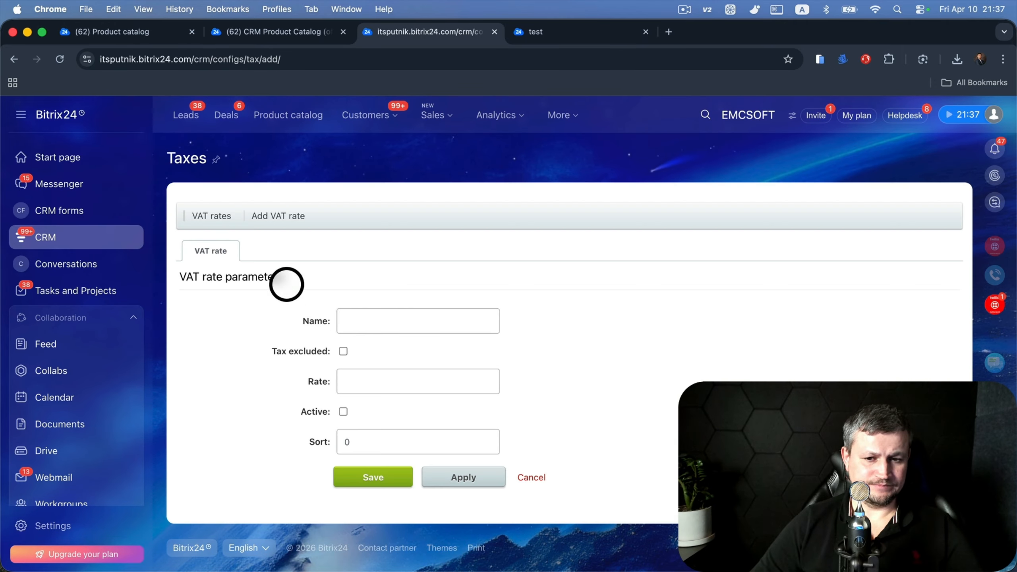
type("2")
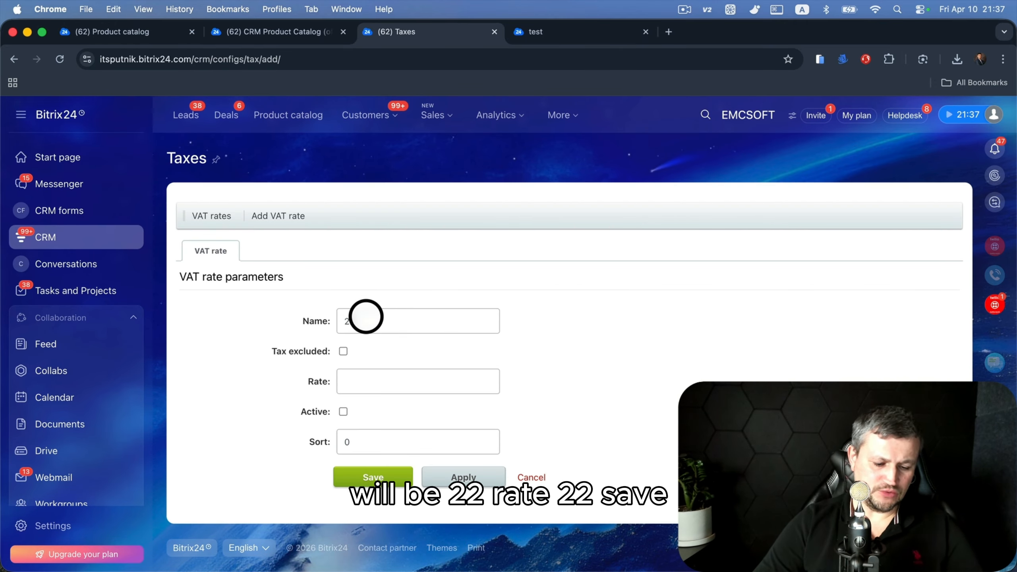
type("22")
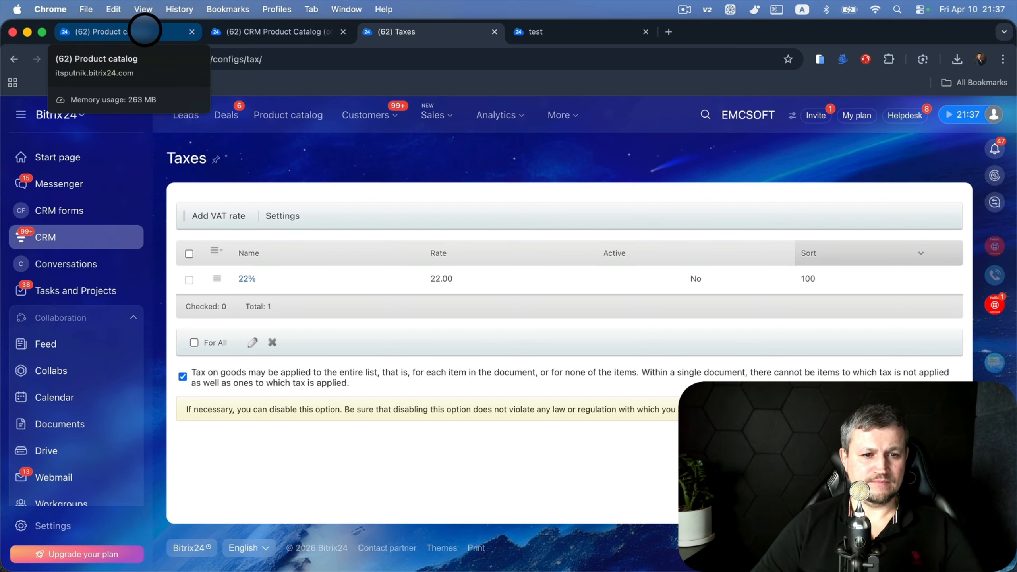
- Add a second VAT rate named 10% with a rate of 10 and save it
left_click(211, 220)
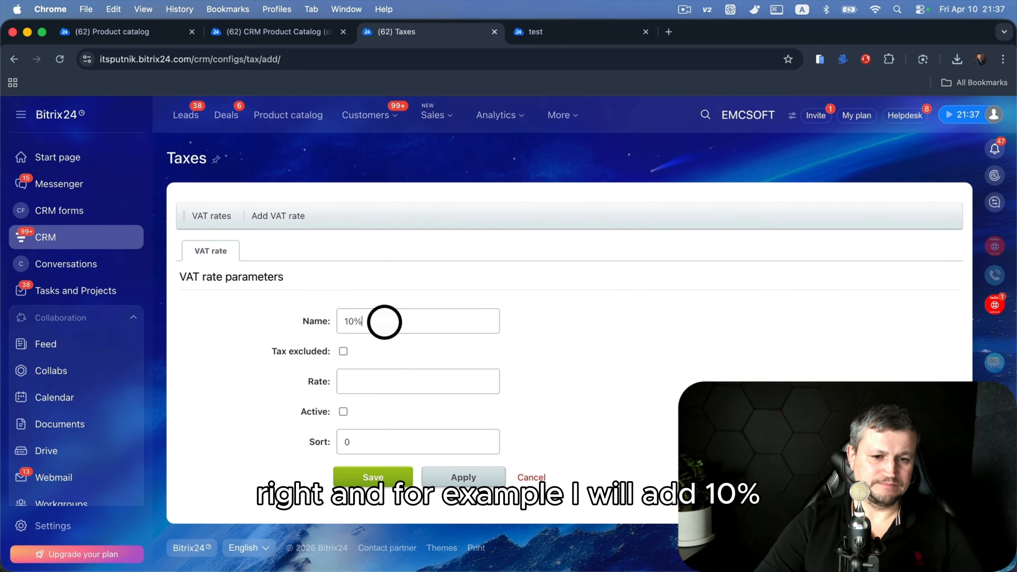
left_click(390, 382)
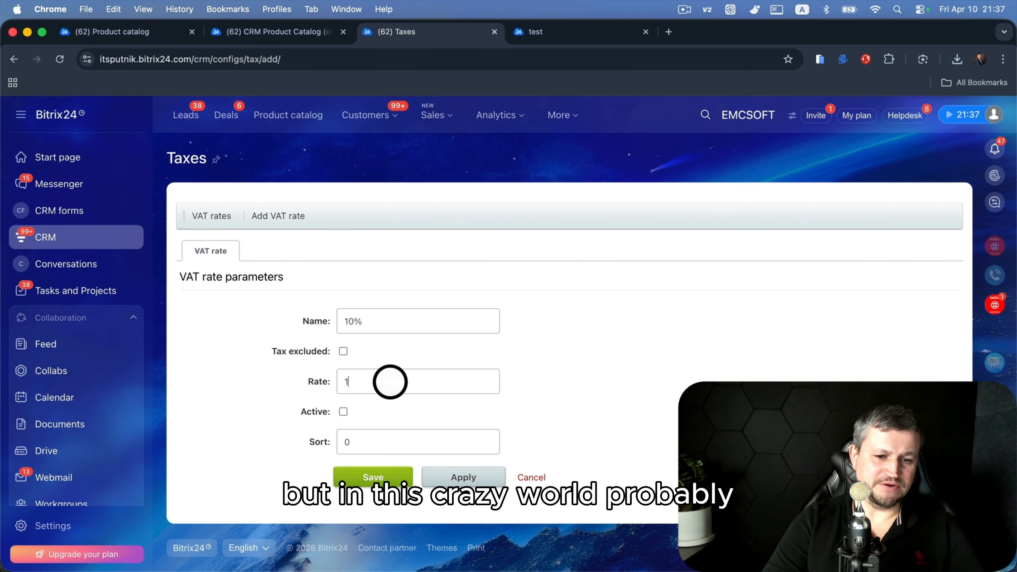
left_click(379, 478)
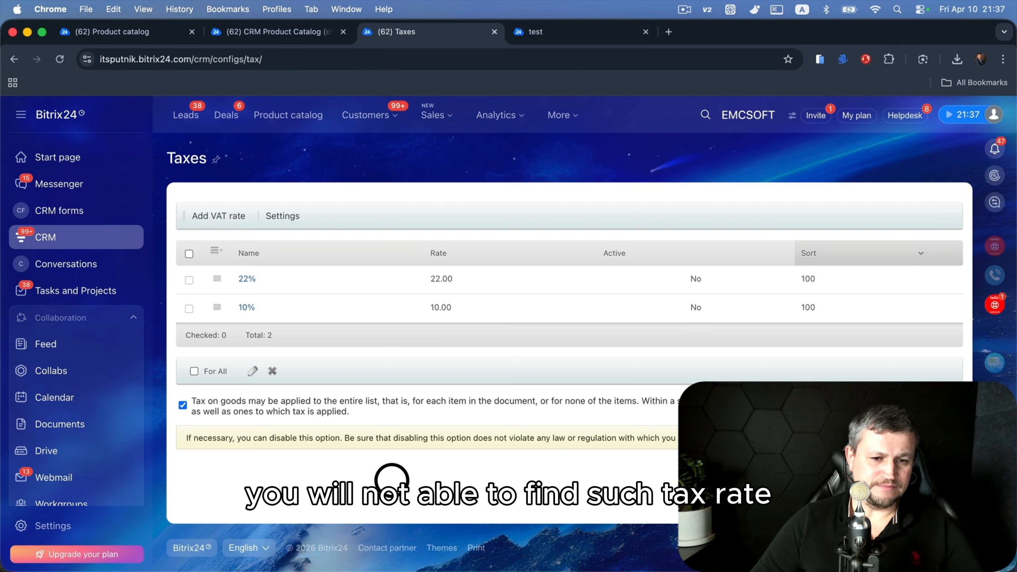
- Reload the test1 product page and try to choose a tax rate for the SKUs test1 and test2
left_click(145, 31)
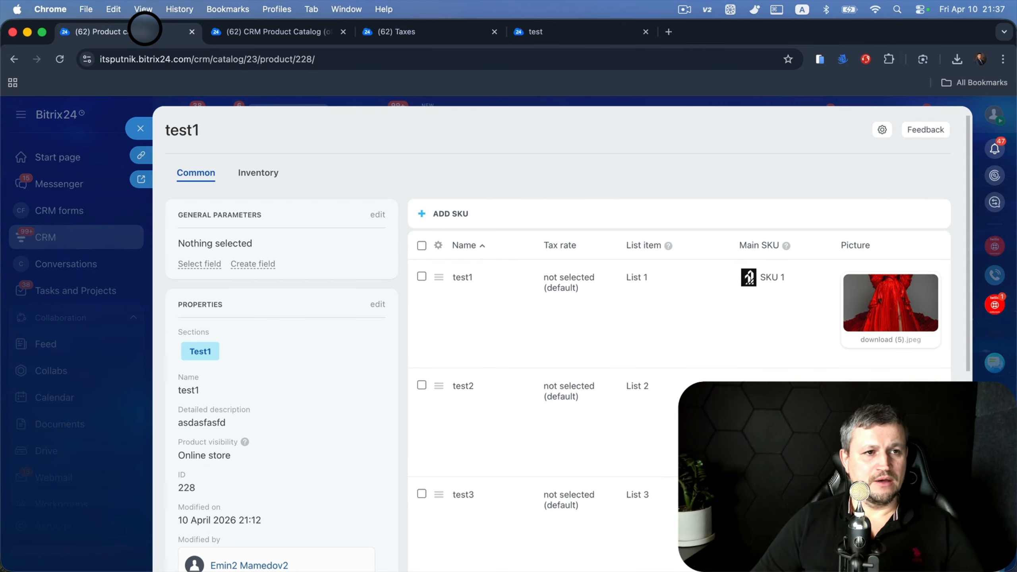
key("super+r")
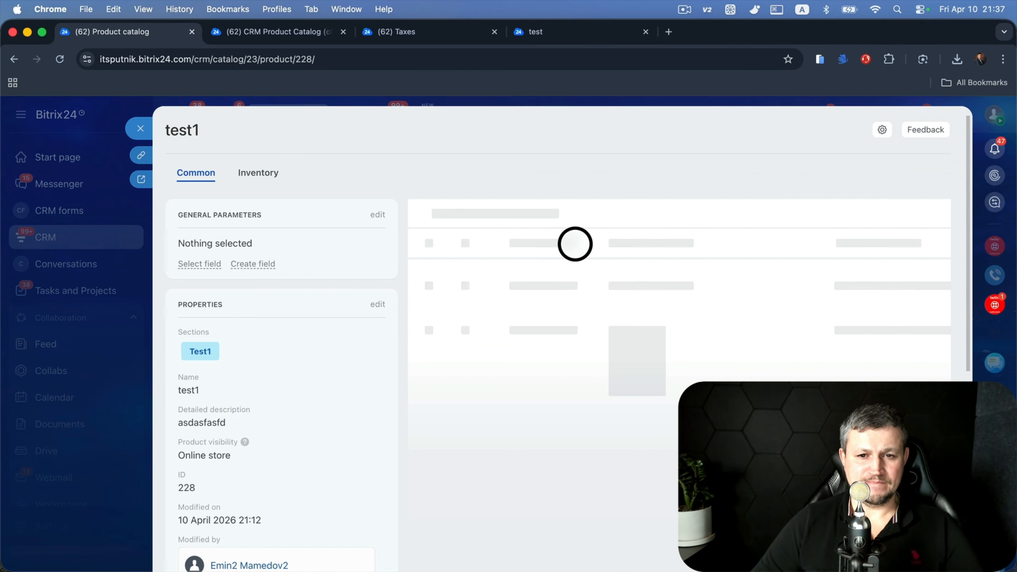
left_click(580, 279)
left_click(573, 280)
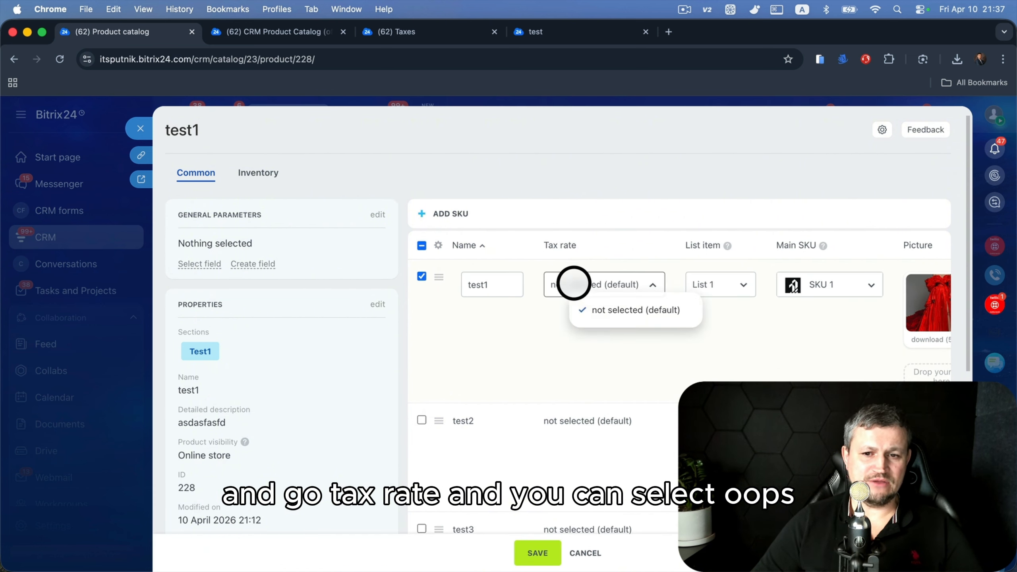
left_click(586, 420)
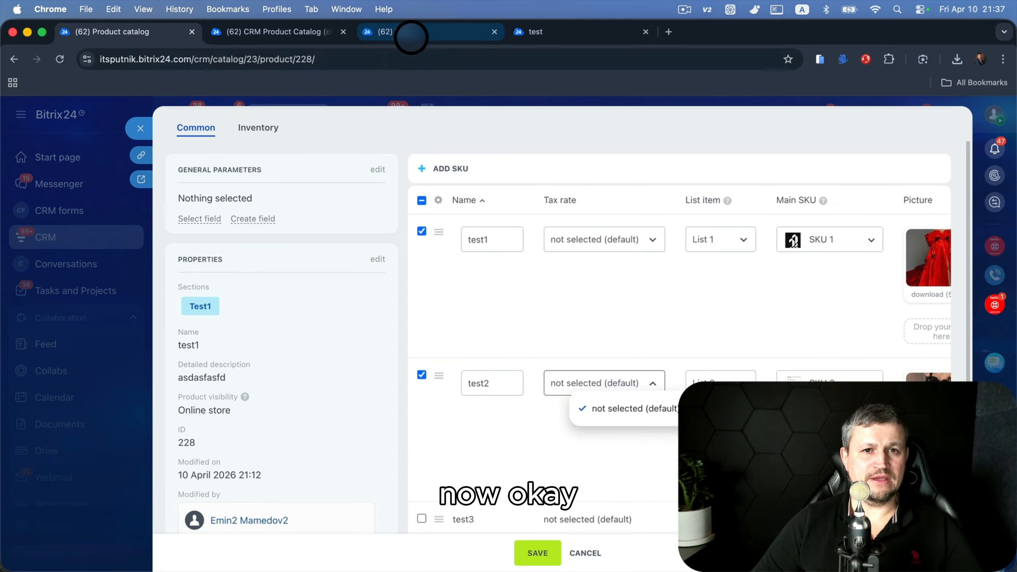
- Return to the Taxes settings, make the 22% VAT rate active and save it
left_click(409, 32)
left_click(217, 278)
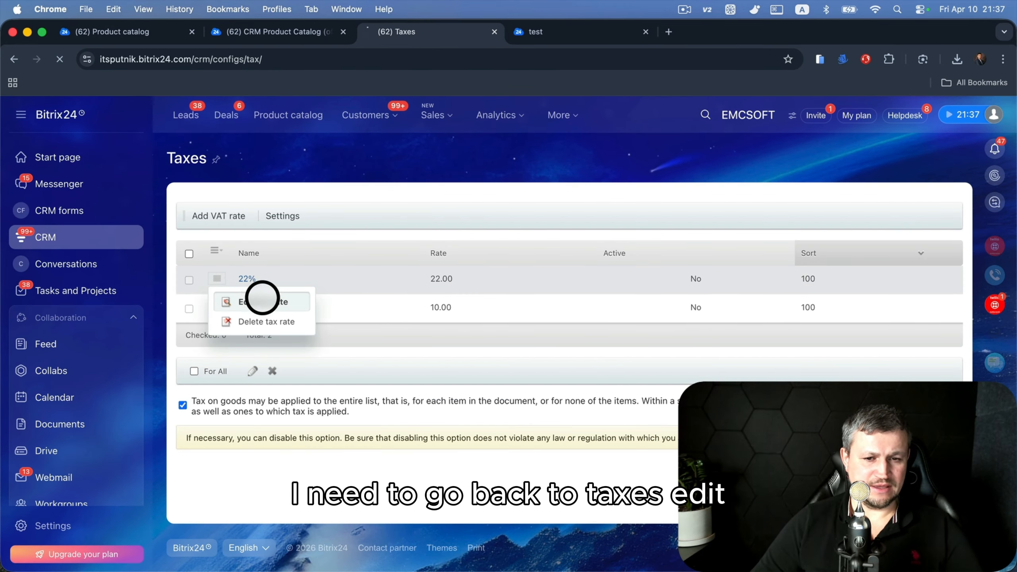
left_click(260, 298)
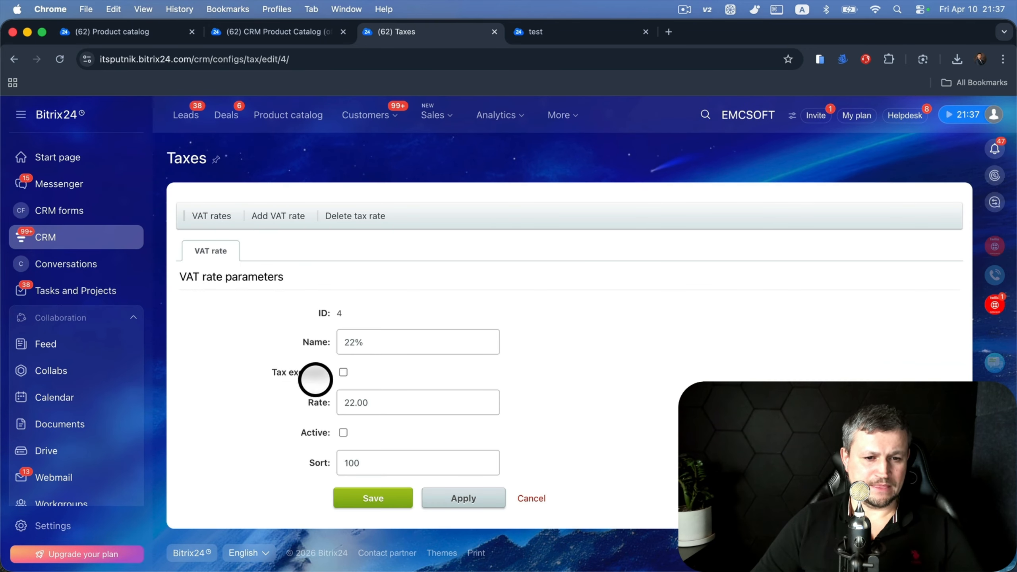
left_click(344, 433)
left_click(370, 496)
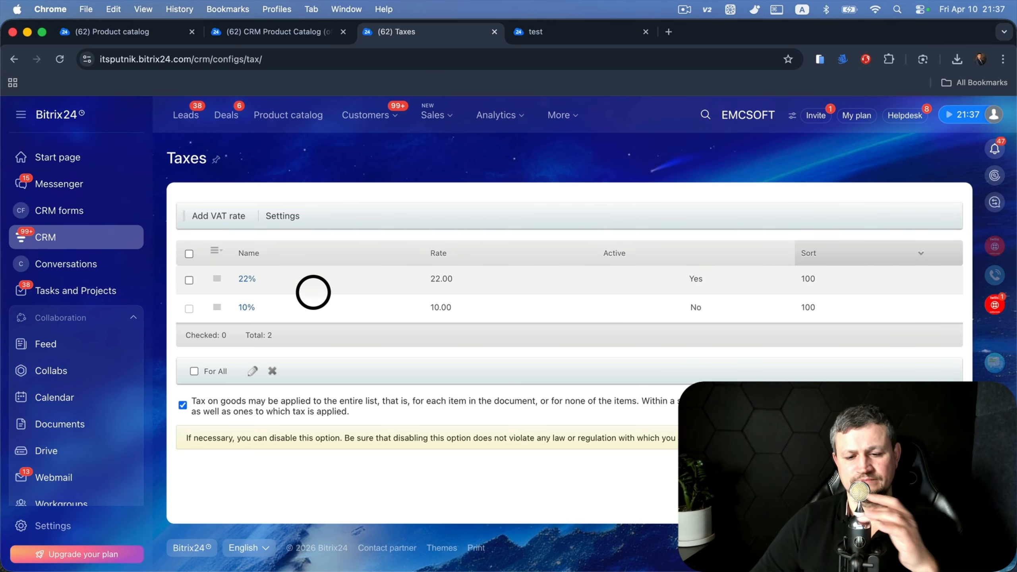
- Make the 10% VAT rate active and save it
left_click(218, 307)
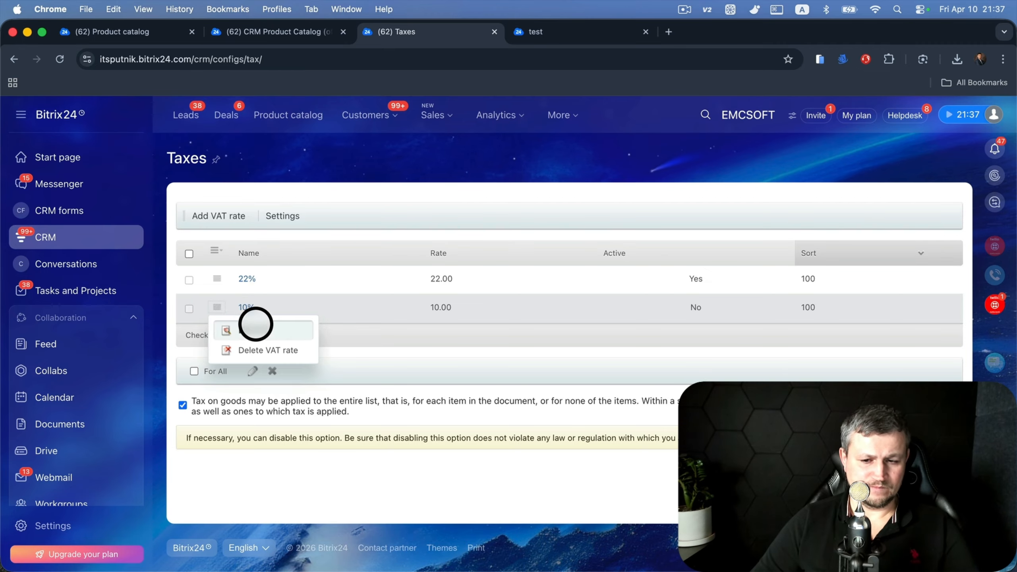
left_click(257, 324)
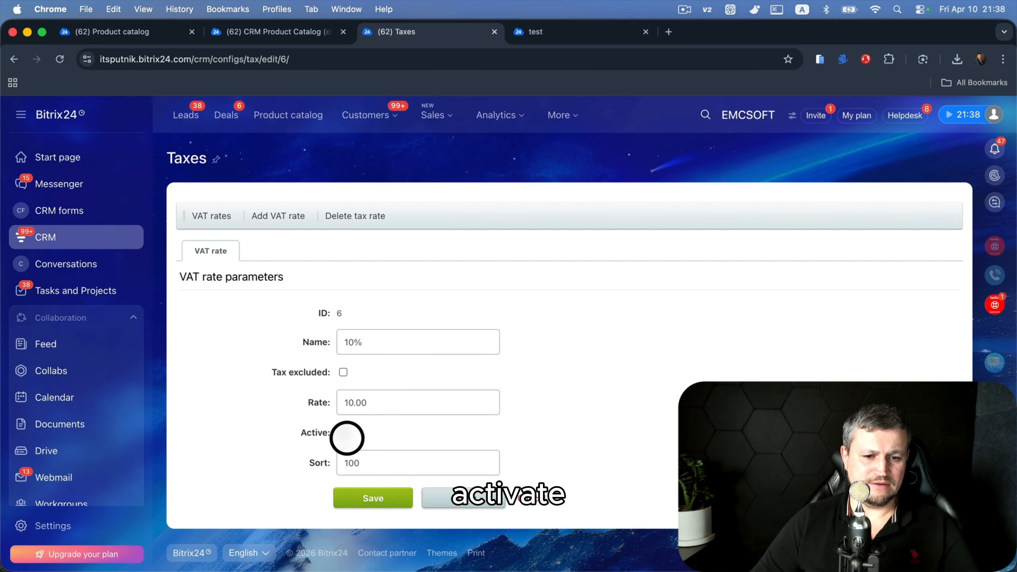
left_click(347, 438)
left_click(347, 497)
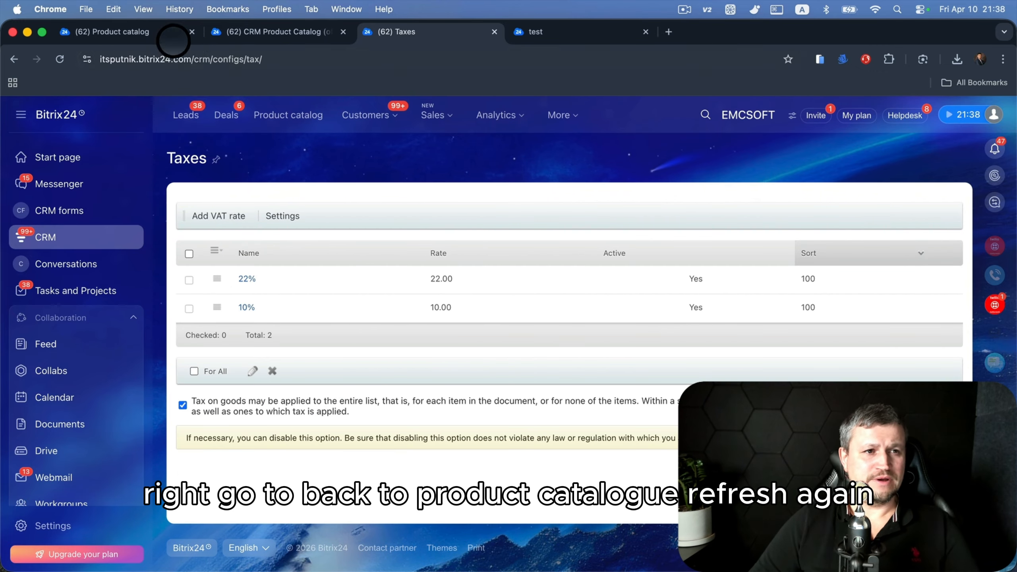
- Go back to the test1 product page, reload it and set the tax rate of the SKU test1 to 22%
left_click(137, 38)
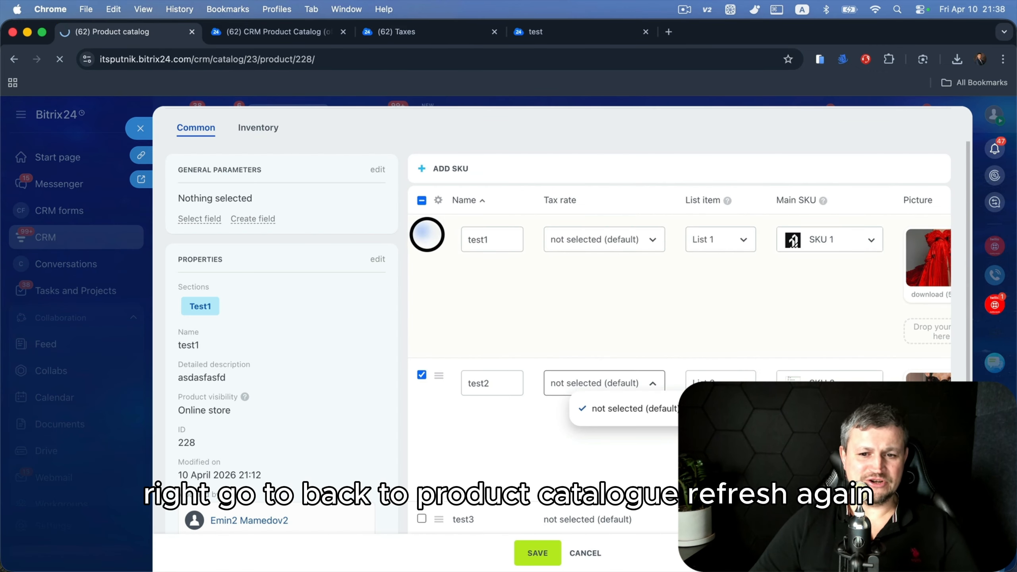
key("super+r")
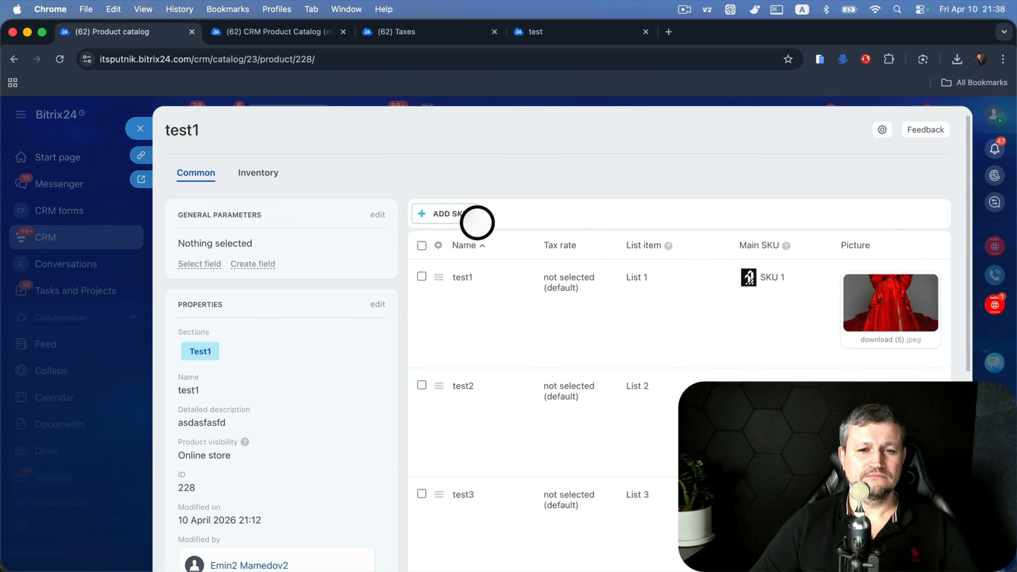
left_click(566, 281)
left_click(572, 286)
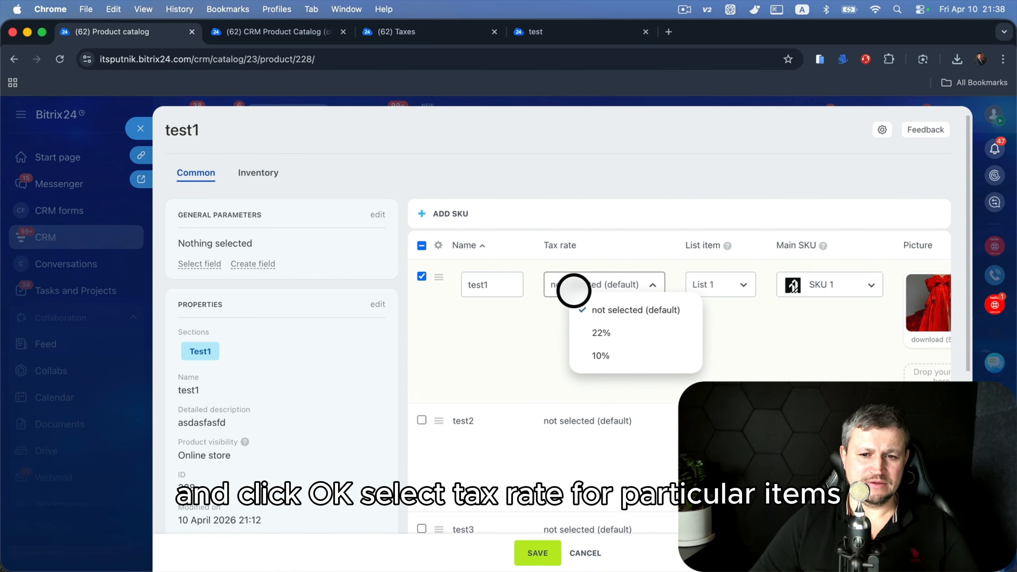
left_click(597, 324)
- Set the tax rate of the SKUs test2 and test3 to 10% and save the product
scroll(599, 335, "down", 3)
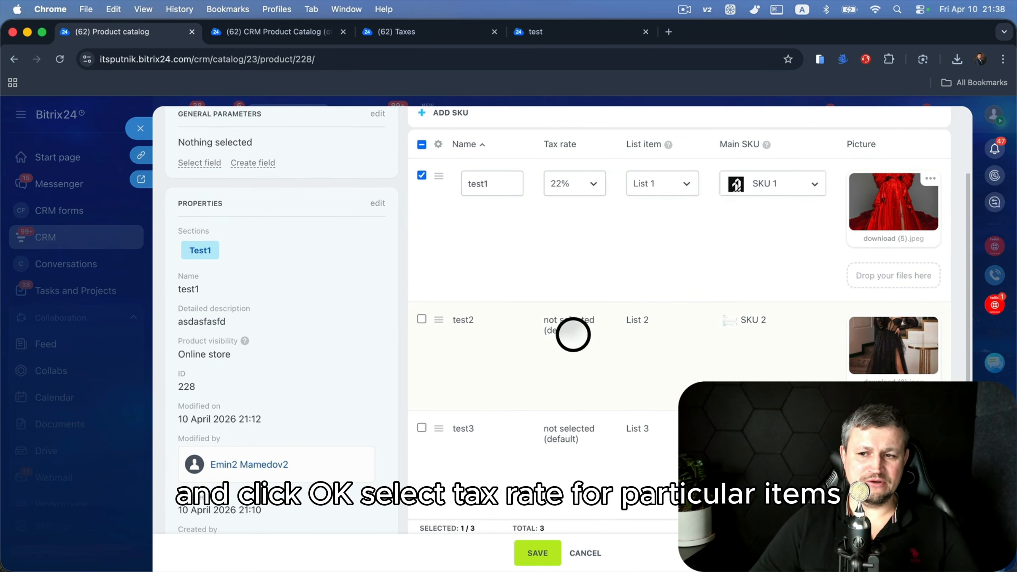
left_click(572, 327)
left_click(572, 328)
left_click(591, 392)
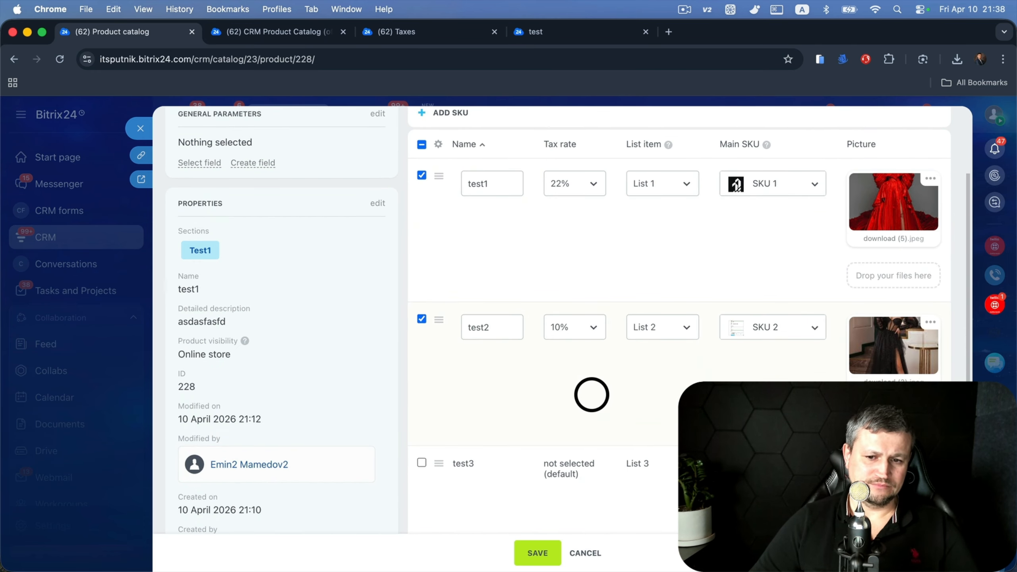
scroll(590, 381, "down", 3)
left_click(584, 343)
left_click(589, 356)
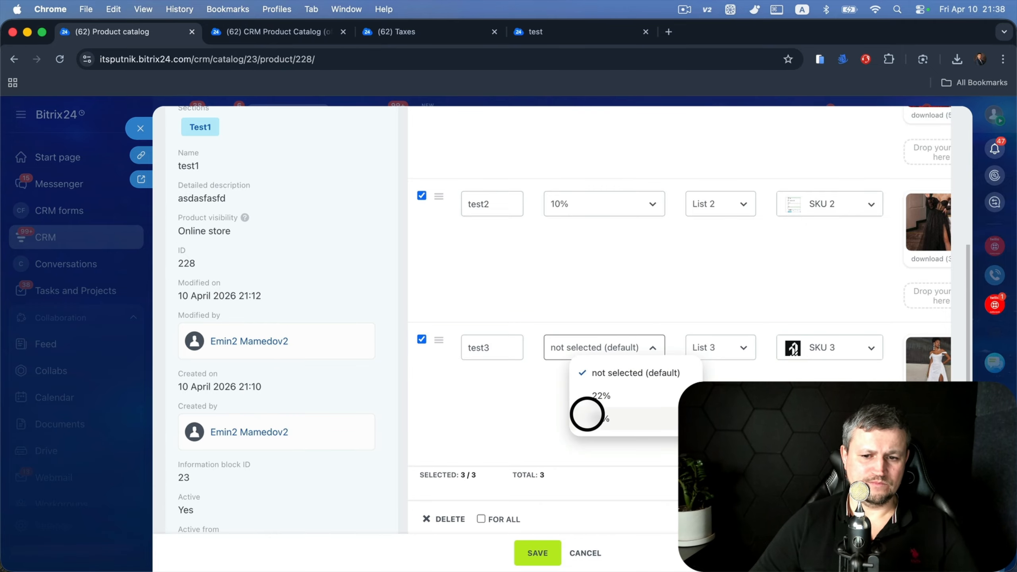
left_click(576, 396)
left_click(537, 553)
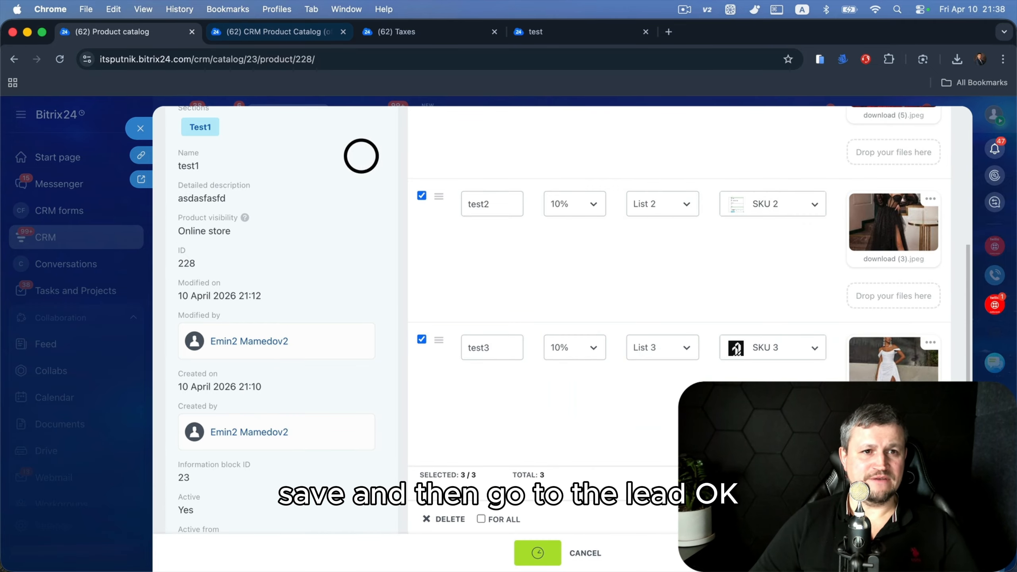
- Switch to the lead test and check its product columns and list view settings for a tax field
left_click(287, 32)
left_click(553, 32)
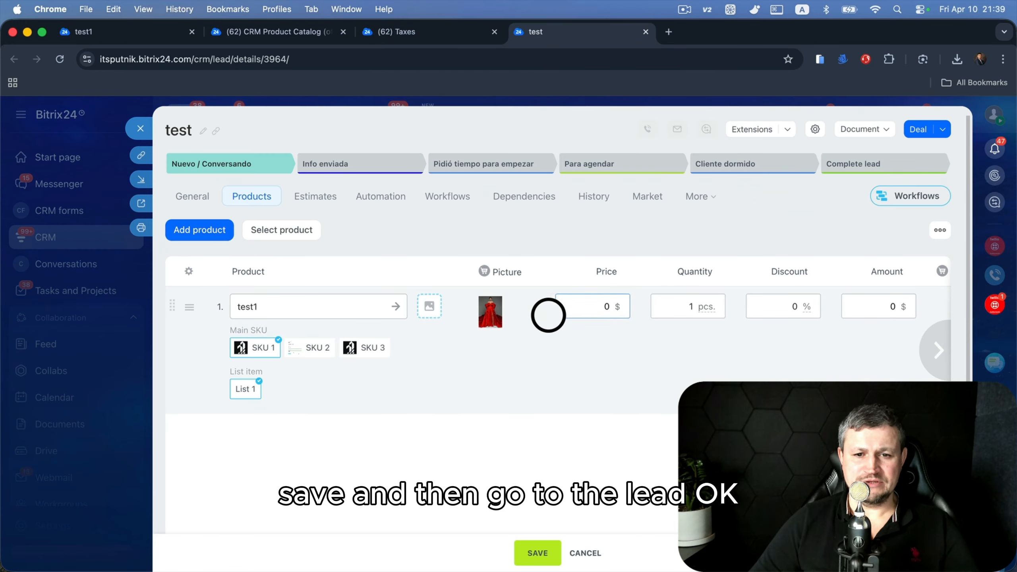
scroll(600, 298, "right", 5)
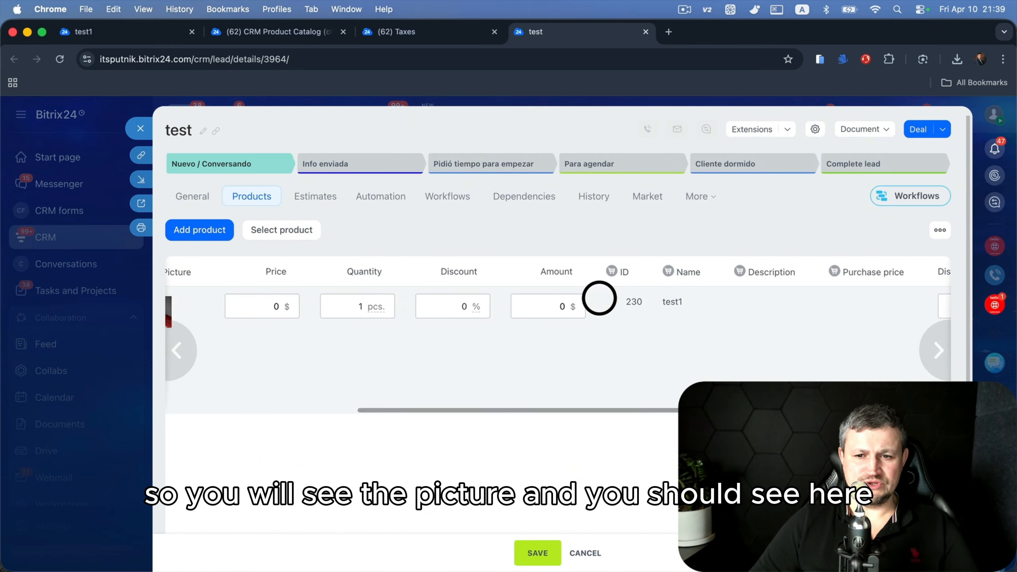
scroll(599, 298, "right", 5)
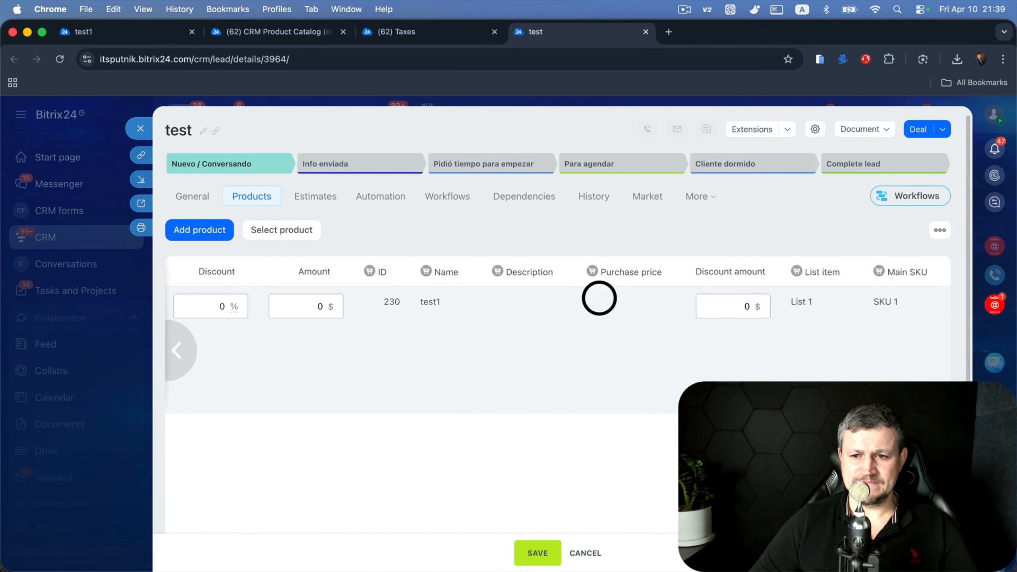
scroll(599, 298, "left", 10)
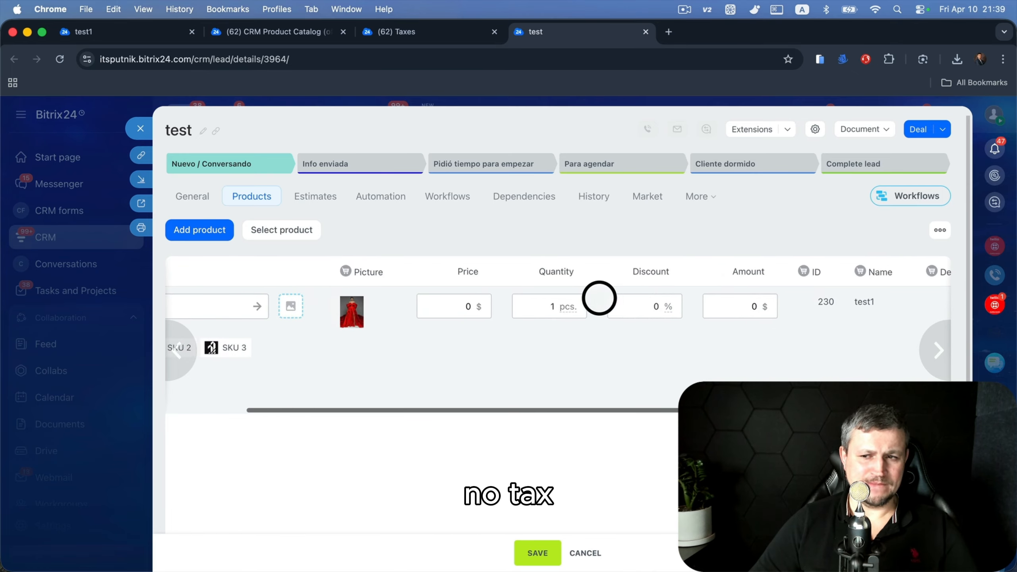
left_click(189, 272)
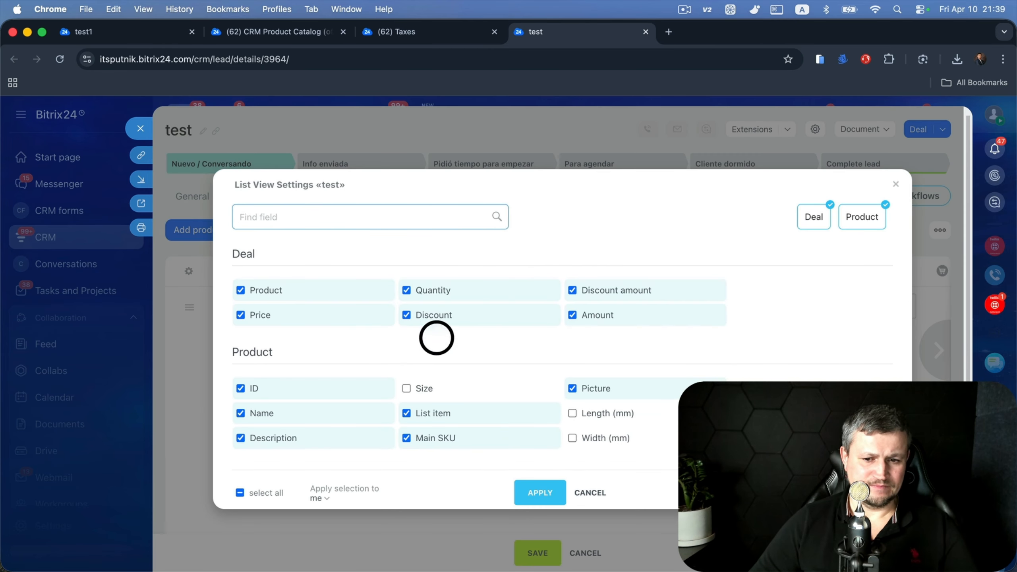
left_click(572, 388)
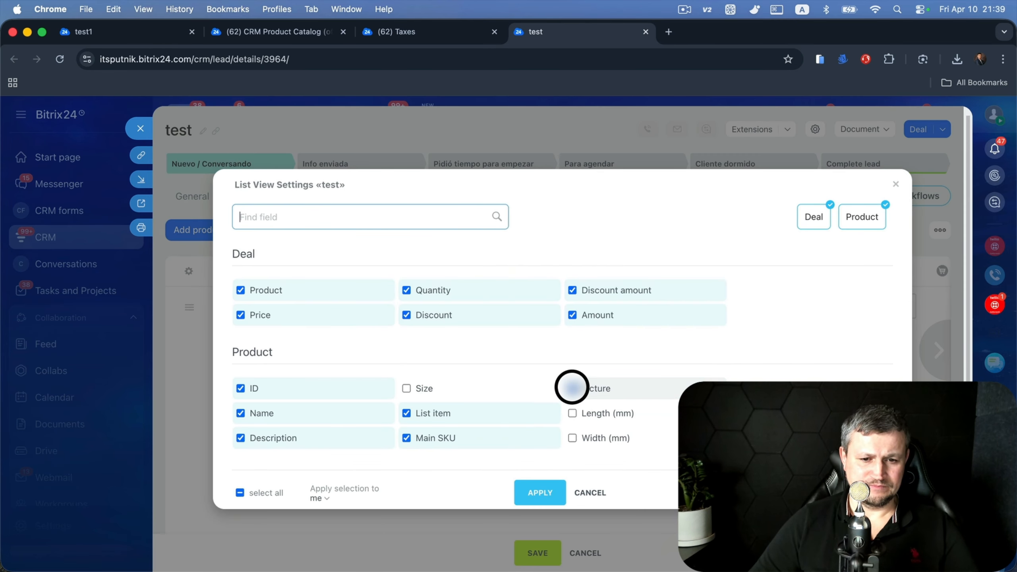
left_click(540, 491)
- Enable the Show tax option for the lead's product list and check the tax columns
left_click(940, 230)
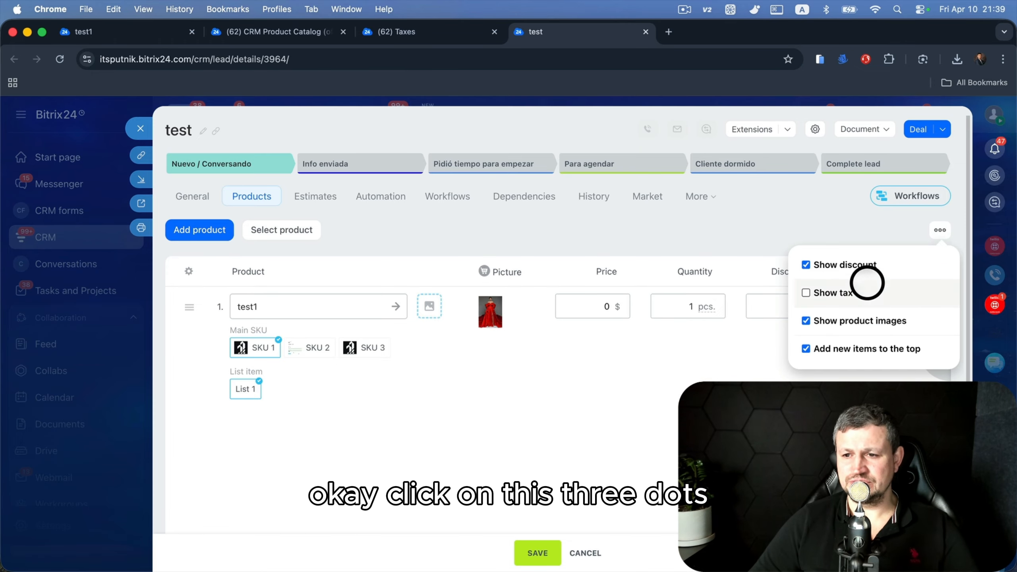
left_click(859, 292)
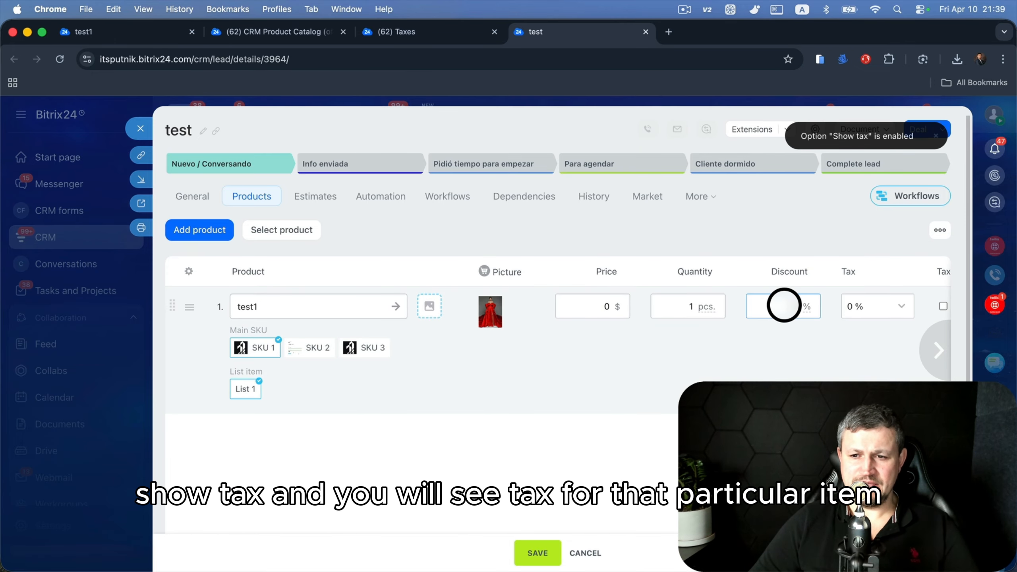
scroll(773, 307, "right", 5)
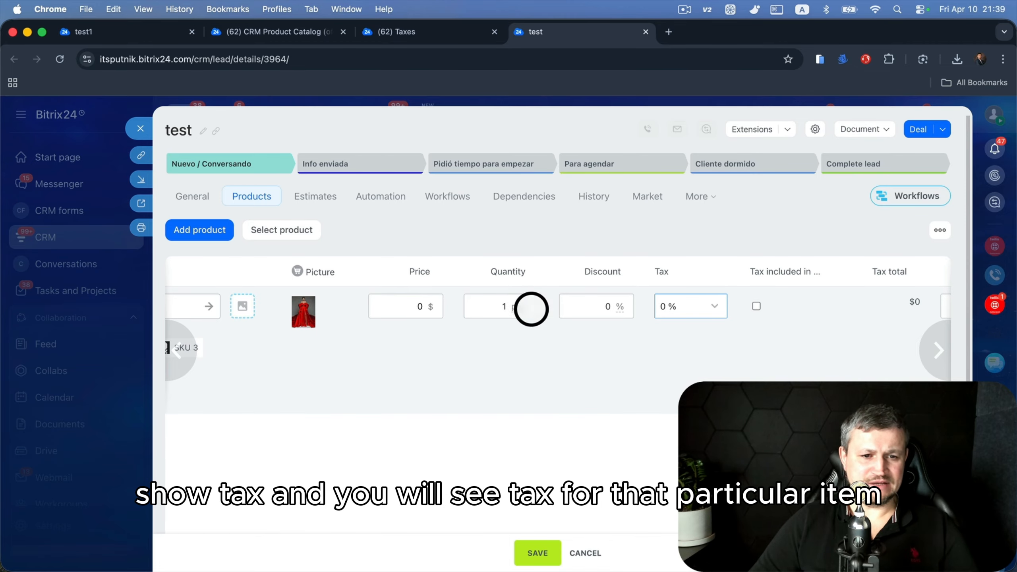
scroll(342, 310, "left", 5)
scroll(353, 316, "right", 1)
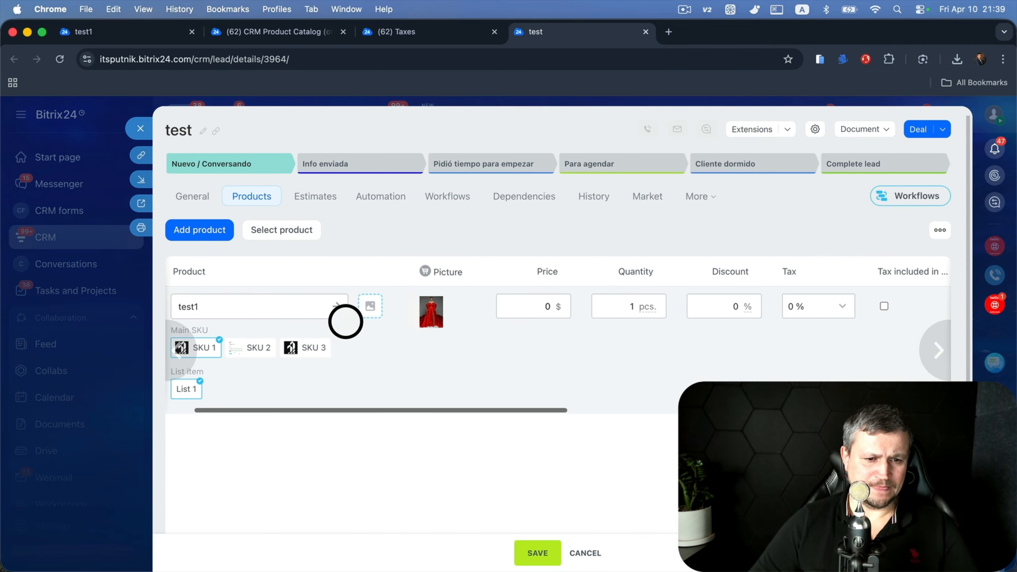
- Switch the product's main SKU to SKU 3, SKU 2 and back to SKU 1 to compare their taxes, and save the lead
left_click(321, 343)
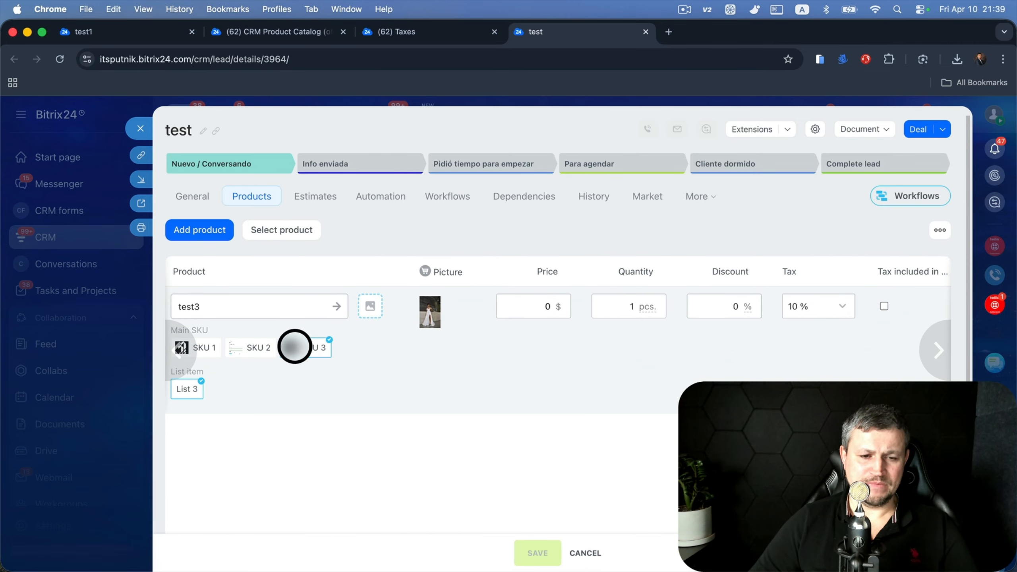
left_click(250, 347)
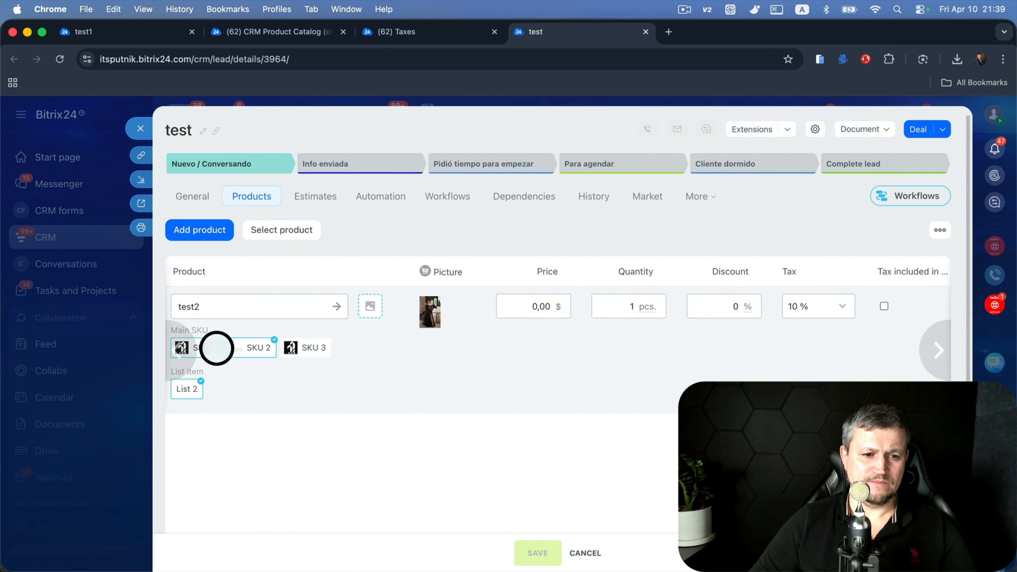
left_click(209, 347)
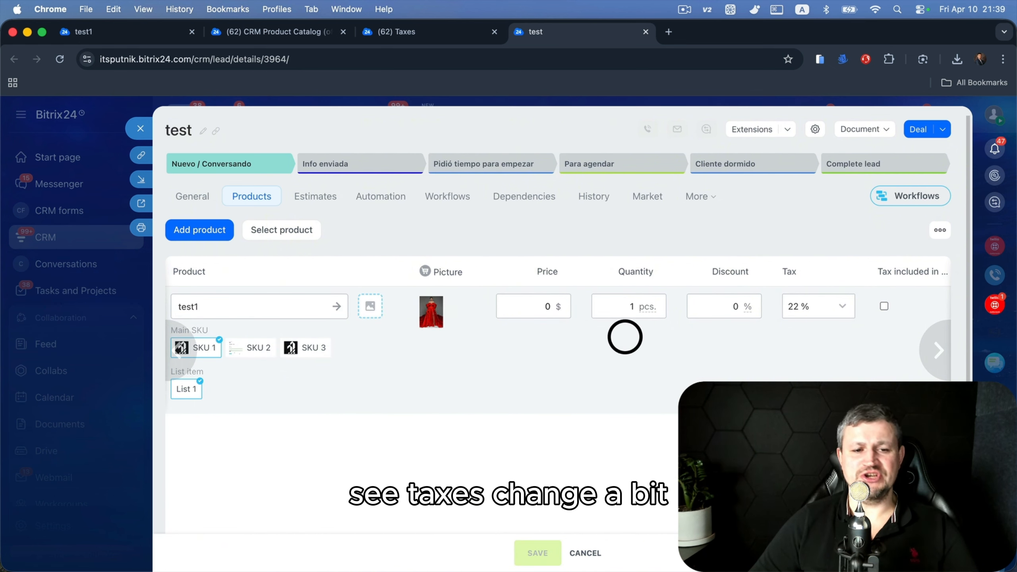
scroll(213, 348, "left", 3)
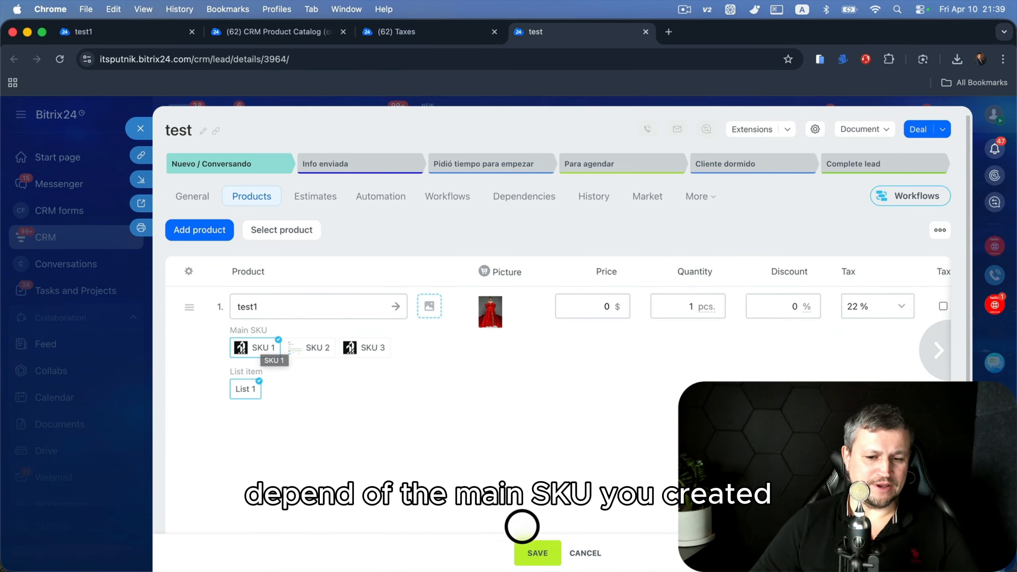
left_click(539, 550)
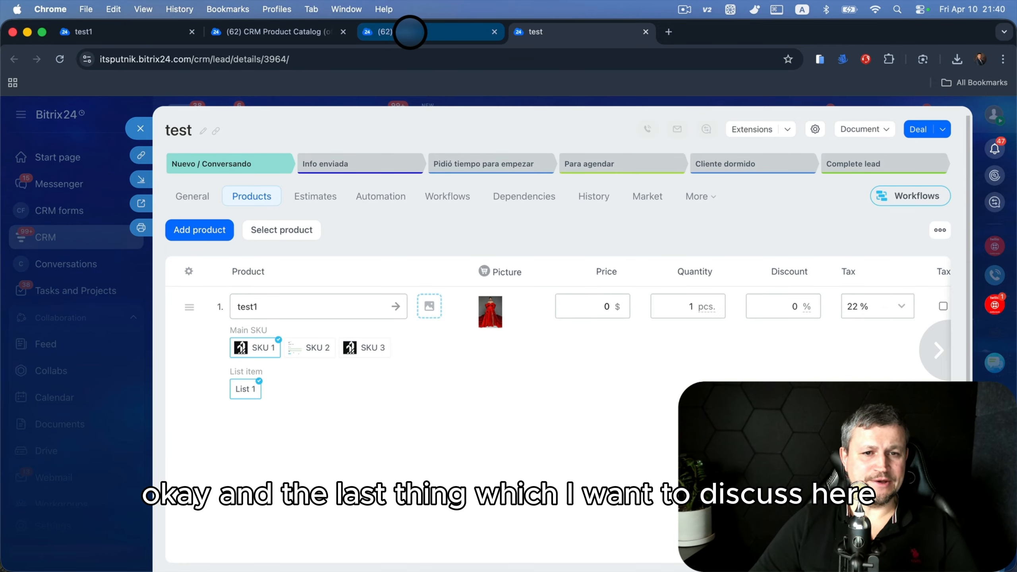
- Open the access permissions in the Sites section's advanced settings and review the product catalog rights of each role
left_click(410, 32)
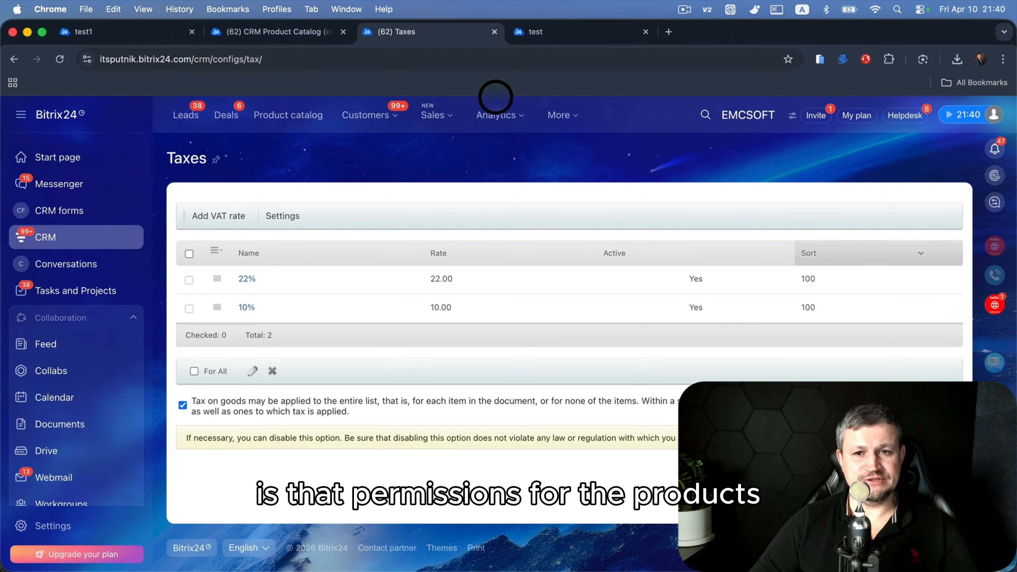
scroll(79, 342, "down", 7)
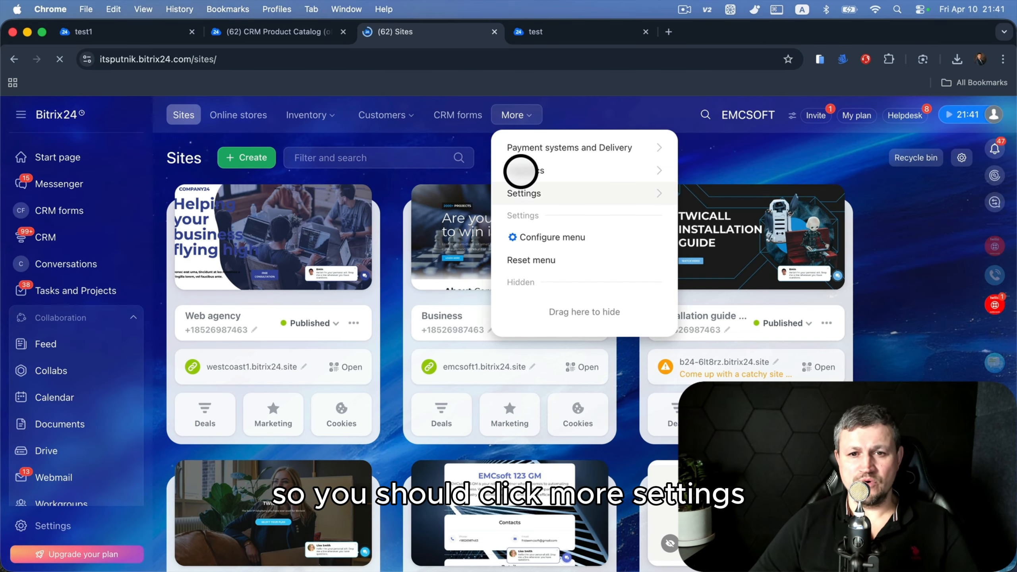
mouse_move(597, 200)
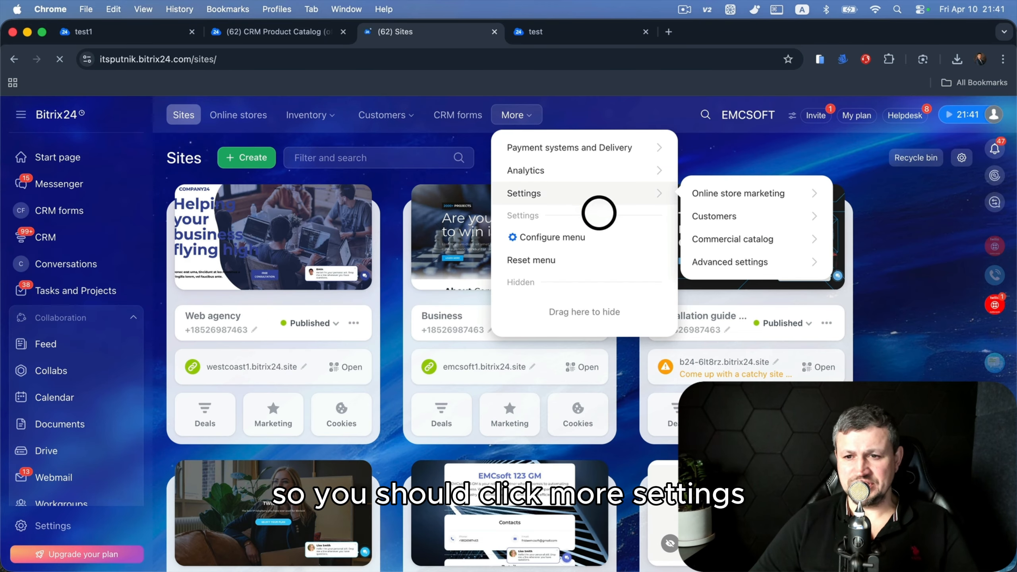
mouse_move(741, 261)
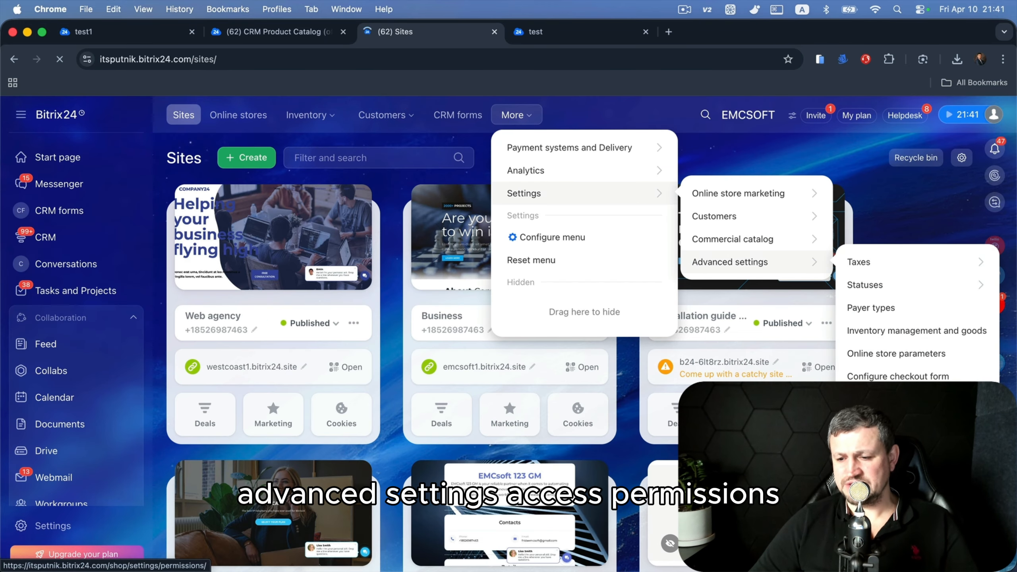
left_click(873, 400)
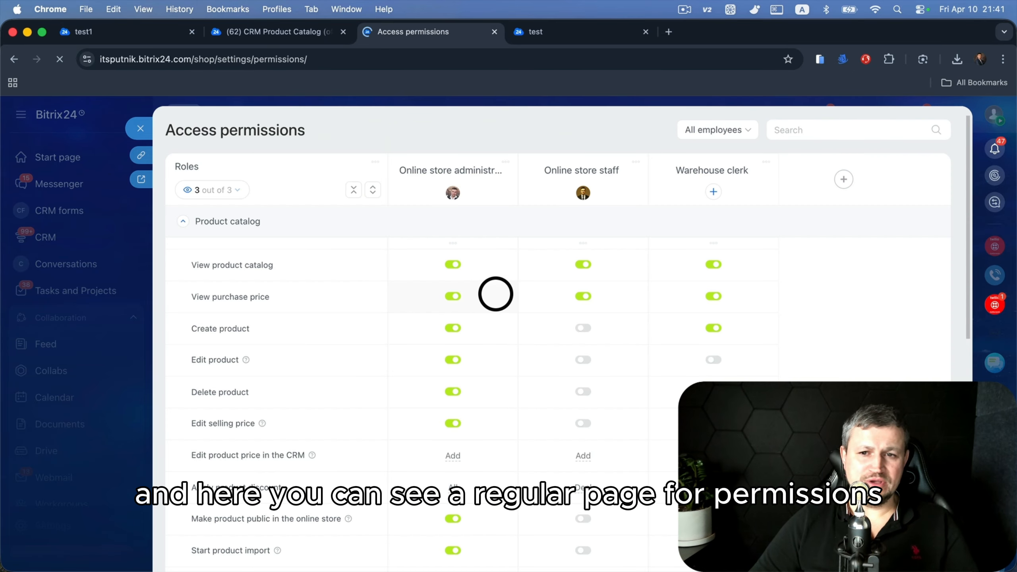
scroll(503, 258, "down", 3)
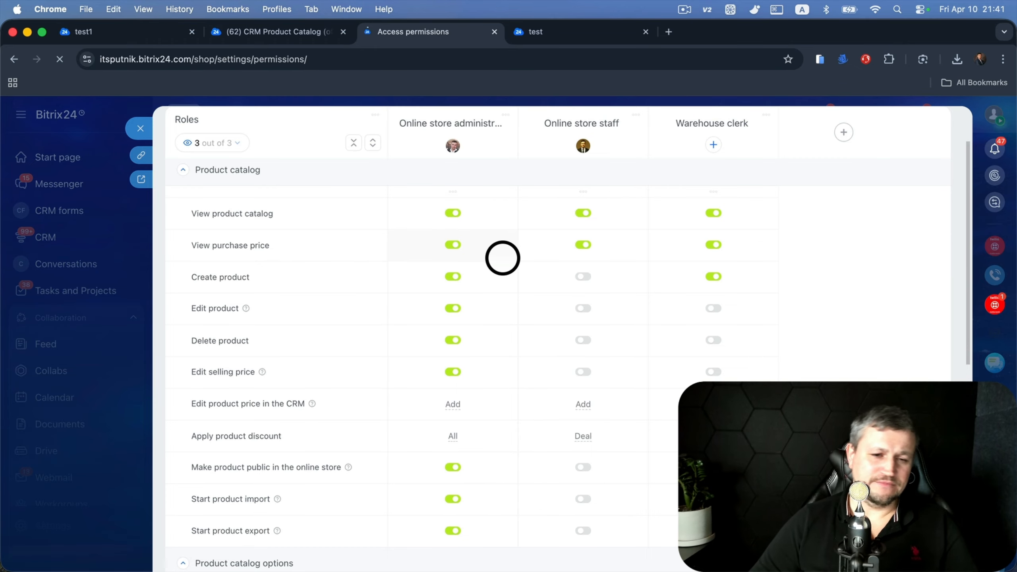
scroll(503, 258, "down", 2)
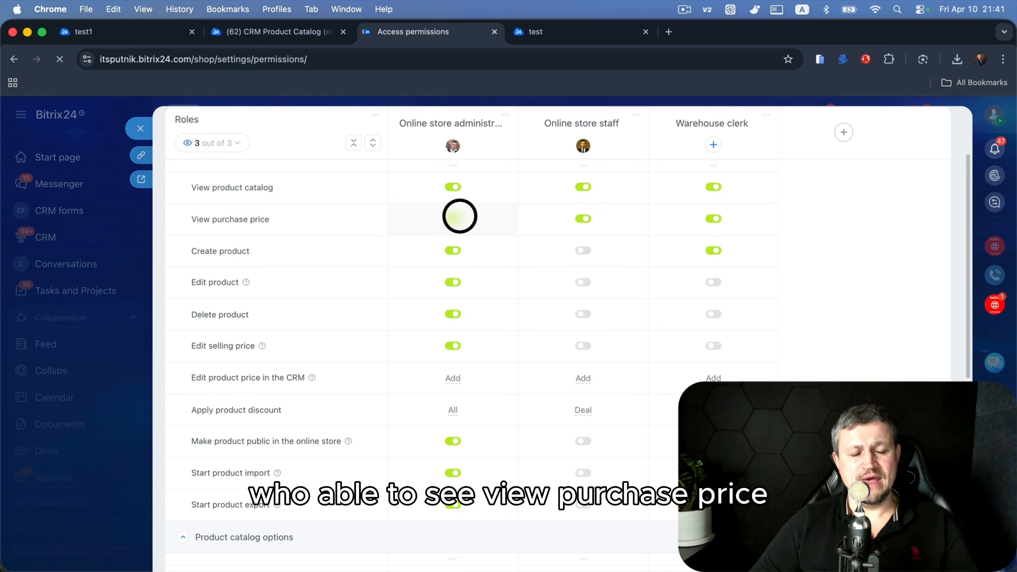
scroll(460, 244, "down", 3)
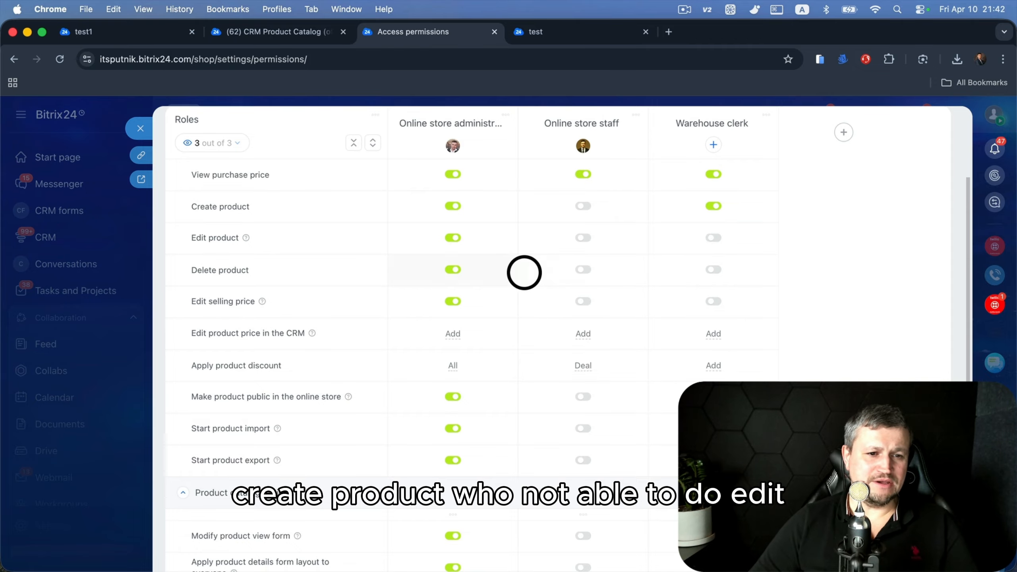
scroll(520, 276, "down", 15)
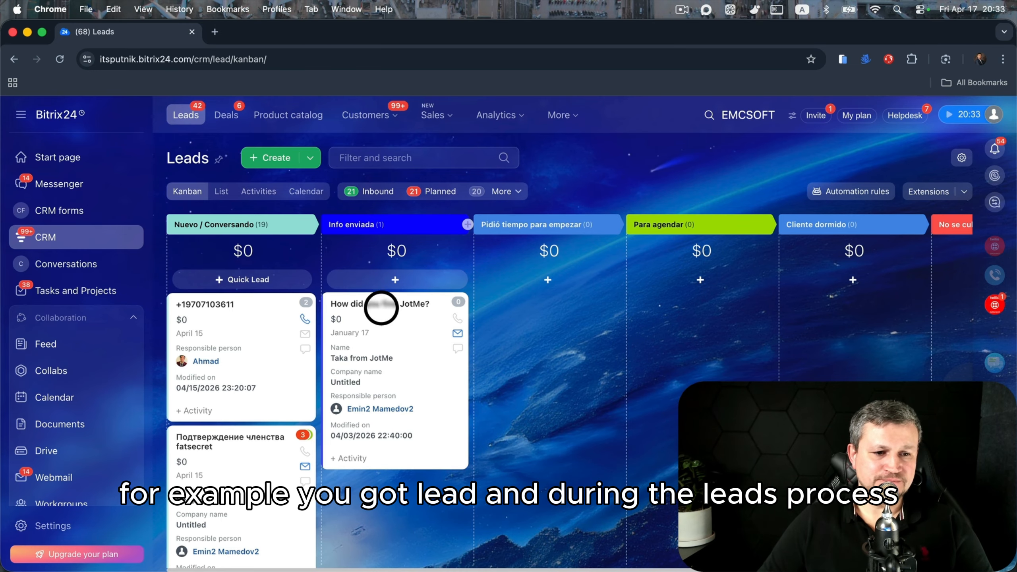
- Open the lead "How did you find JotMe?" and add the product test1 from the Test1 catalog section to its products
left_click(390, 298)
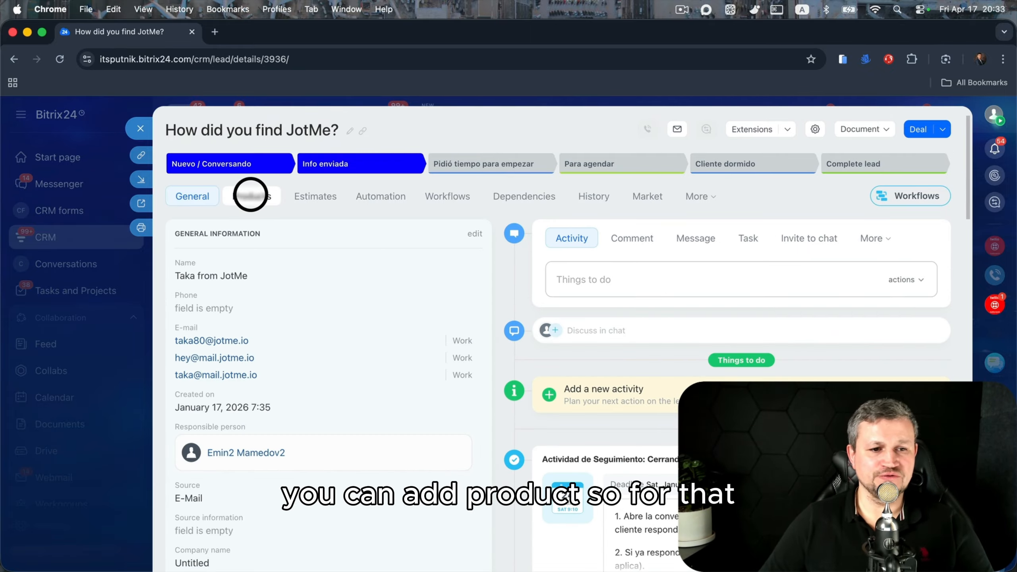
left_click(253, 196)
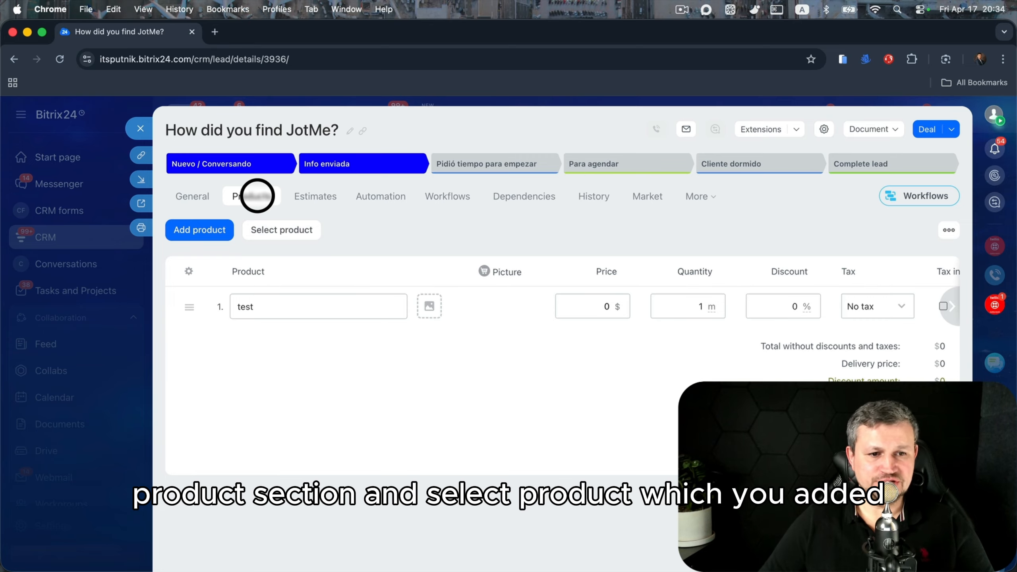
left_click(280, 231)
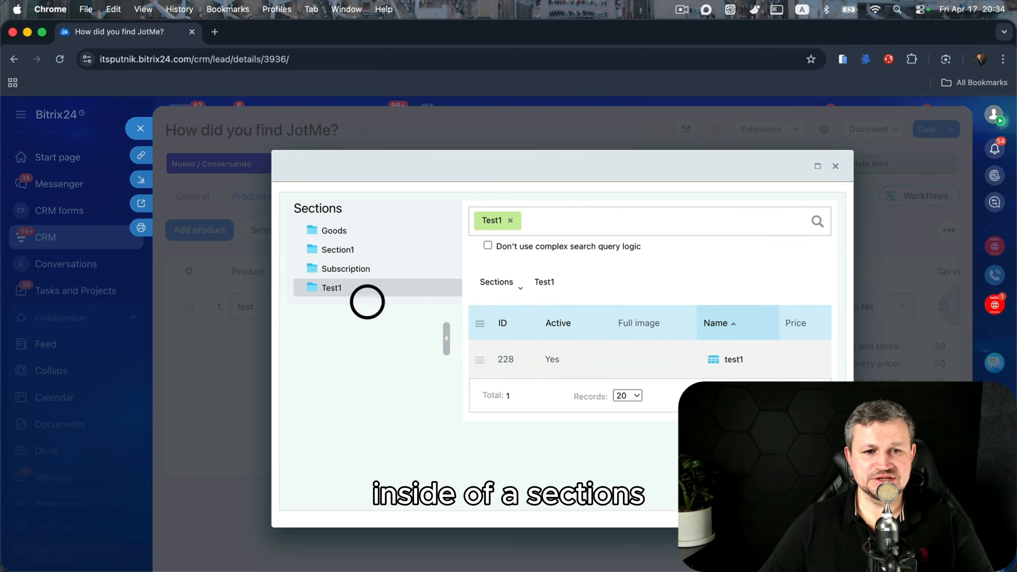
left_click(341, 269)
left_click(341, 283)
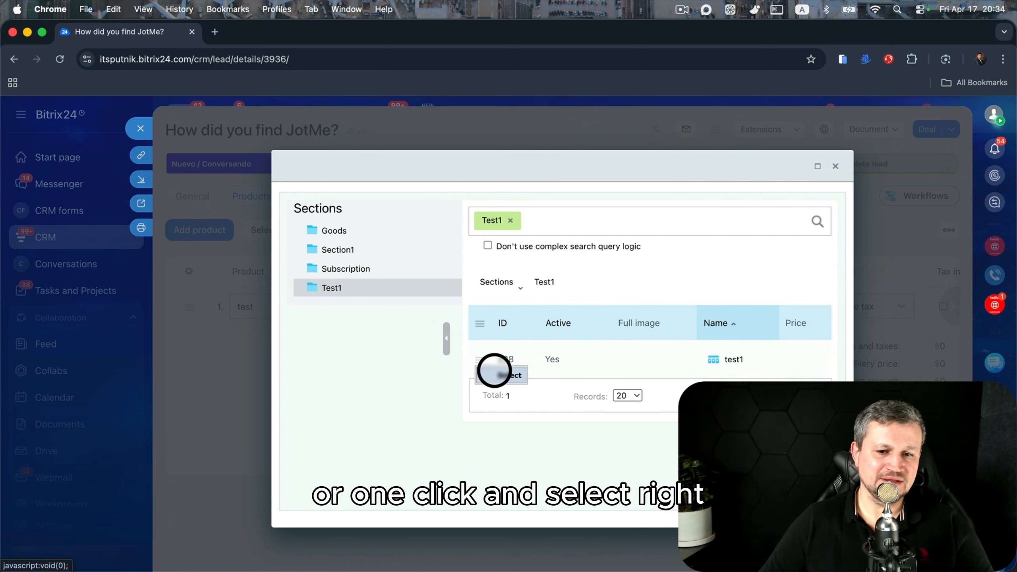
left_click(494, 371)
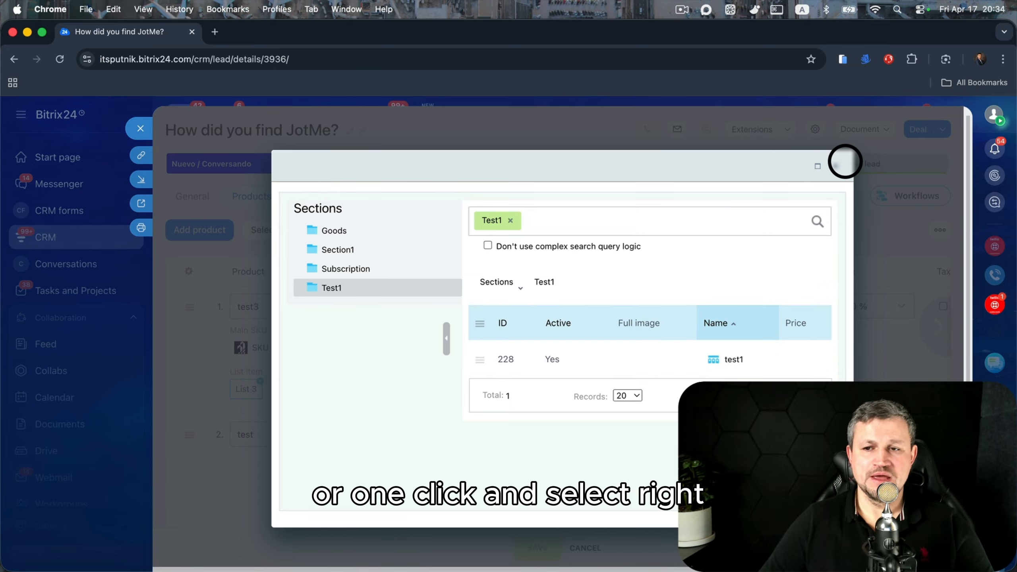
left_click(836, 164)
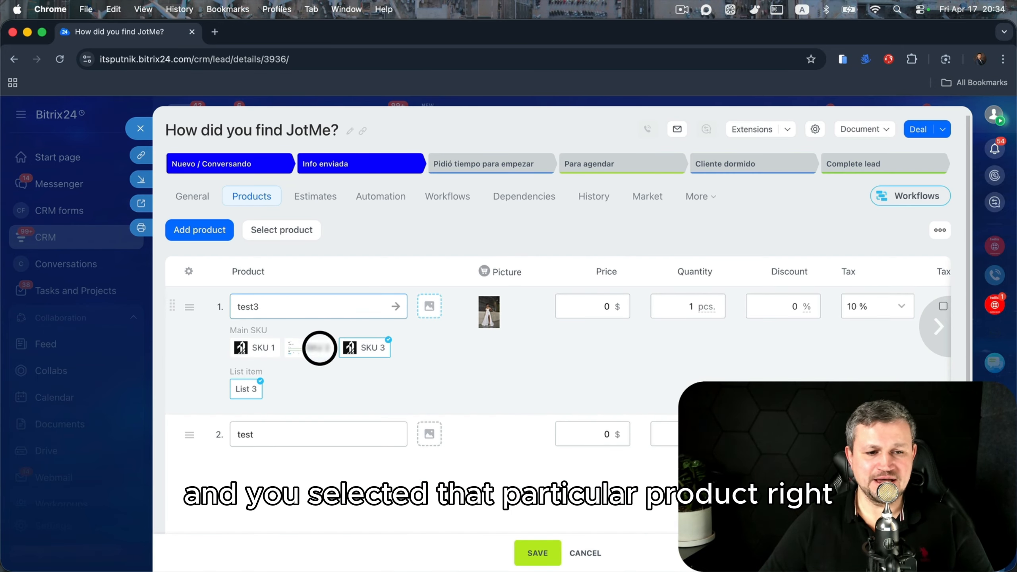
- Delete the second product row, test, from the lead and save the lead
left_click(189, 434)
left_click(206, 480)
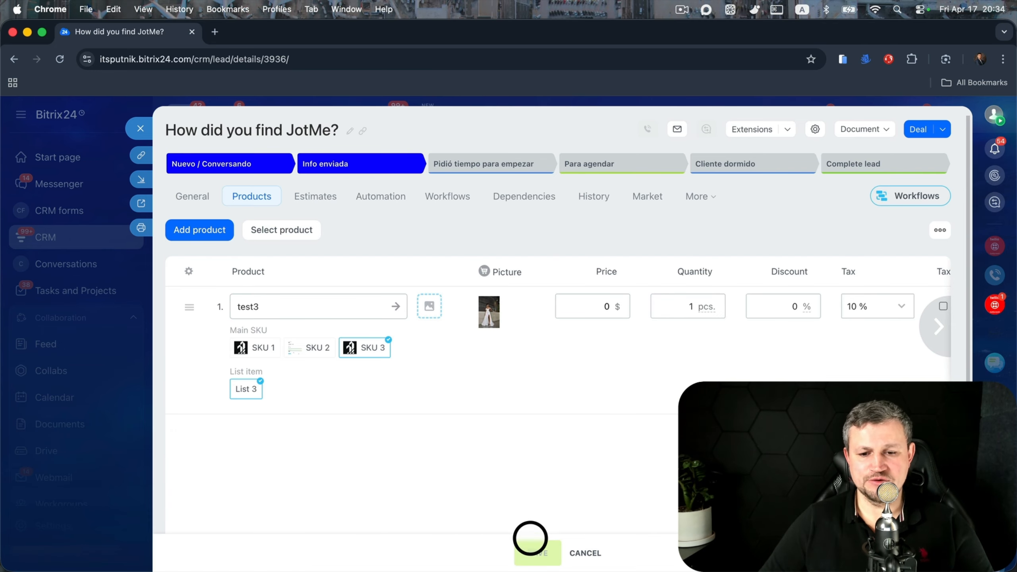
left_click(539, 547)
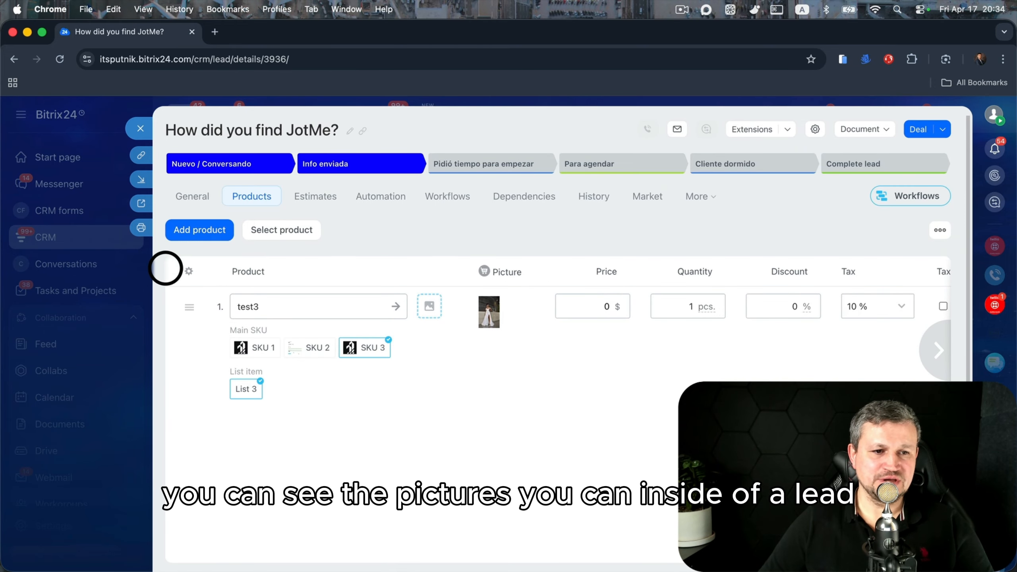
- Review the list view settings and the discount, tax and image display options of the lead's product list
left_click(188, 272)
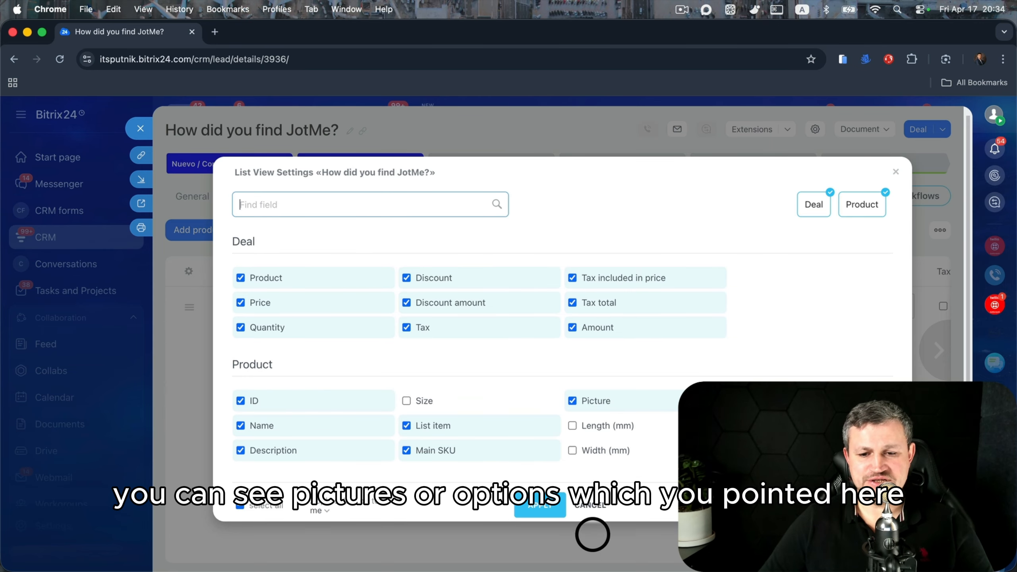
left_click(589, 506)
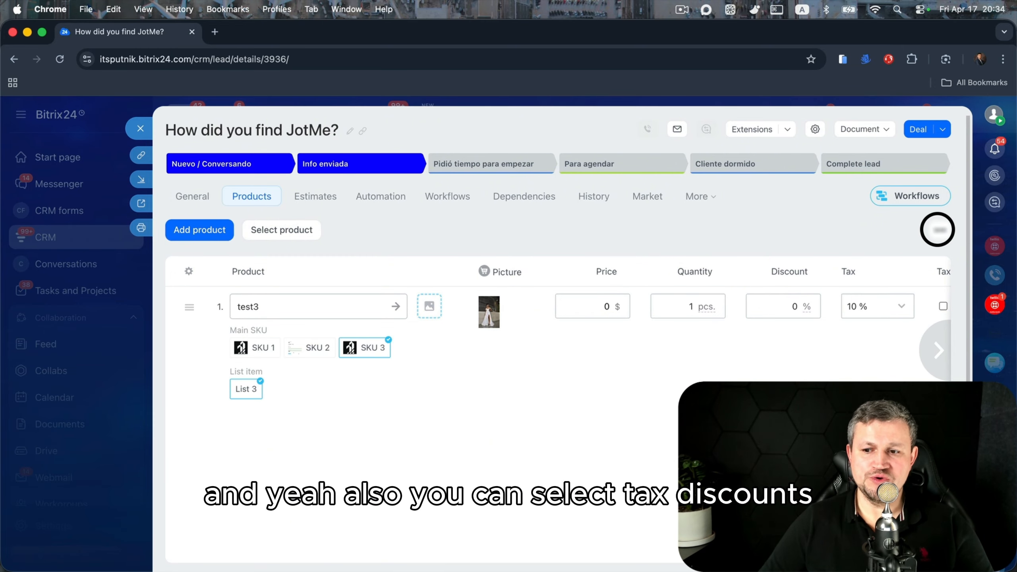
left_click(937, 230)
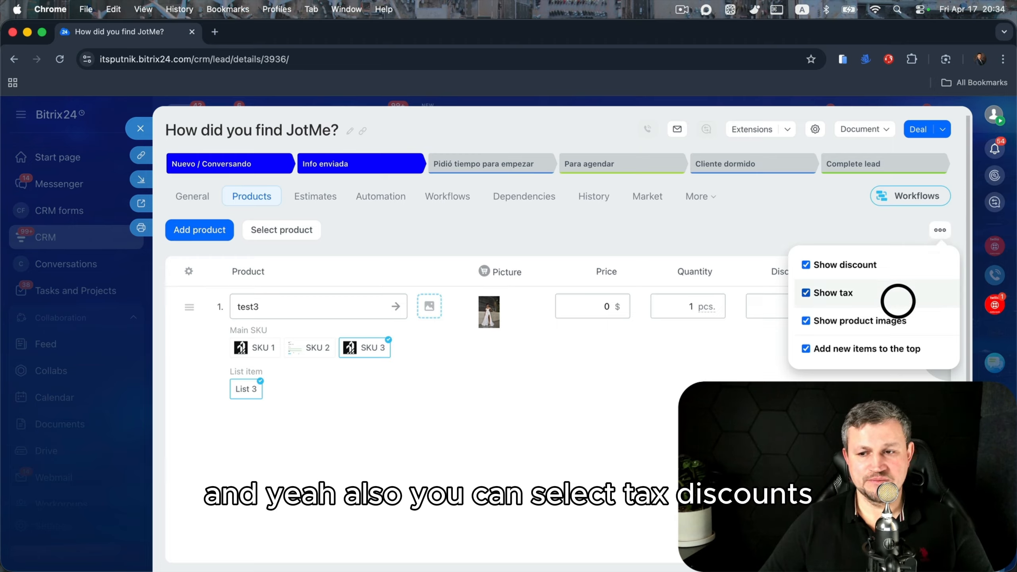
left_click(846, 223)
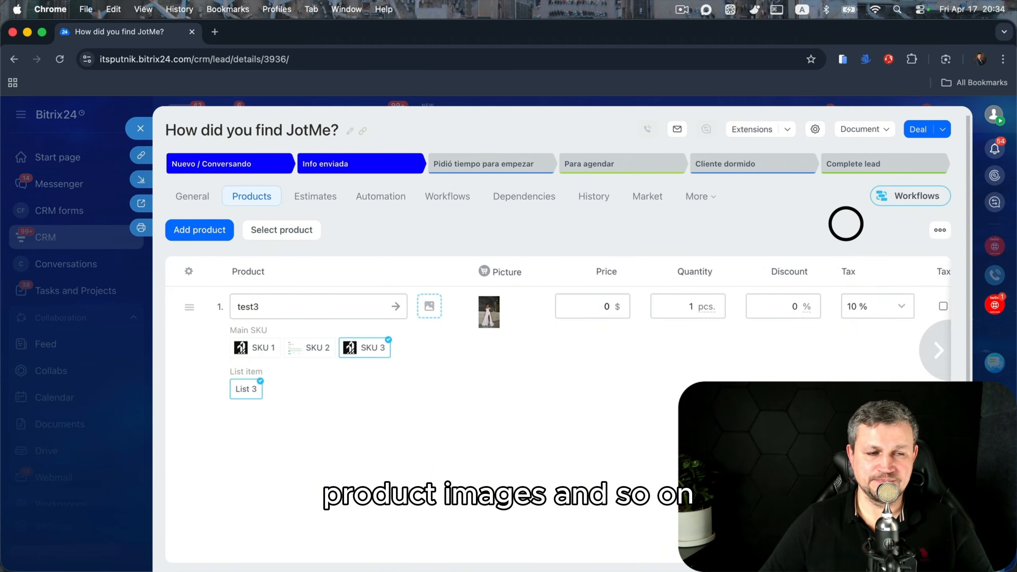
- Check the lead's estimates and return to its product list
left_click(317, 198)
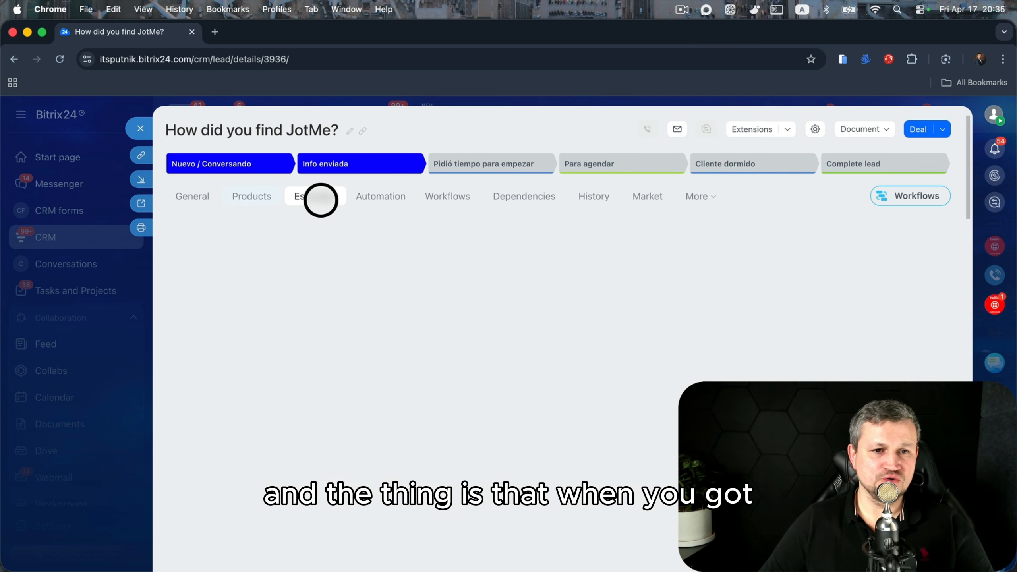
left_click(699, 196)
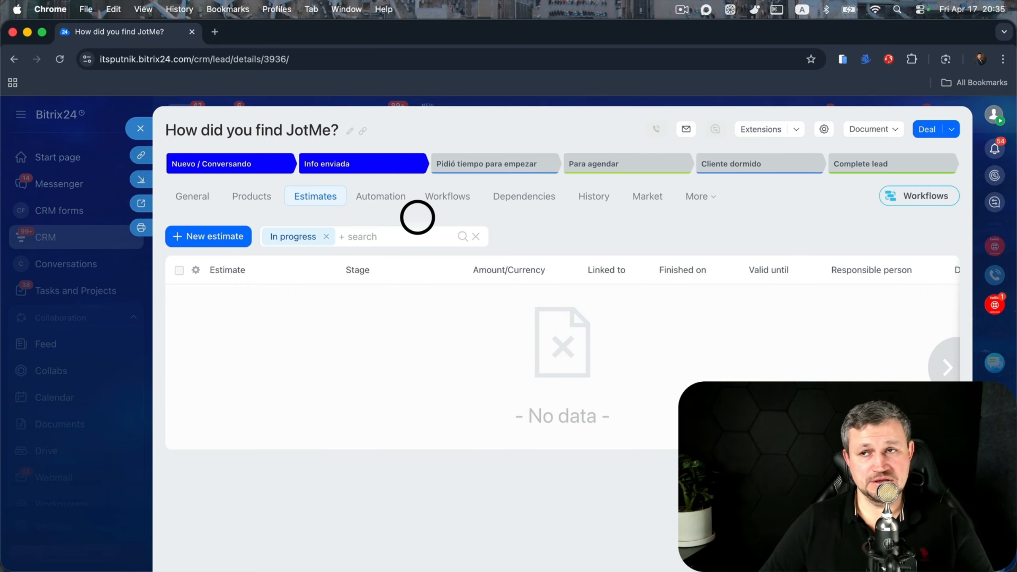
left_click(175, 232)
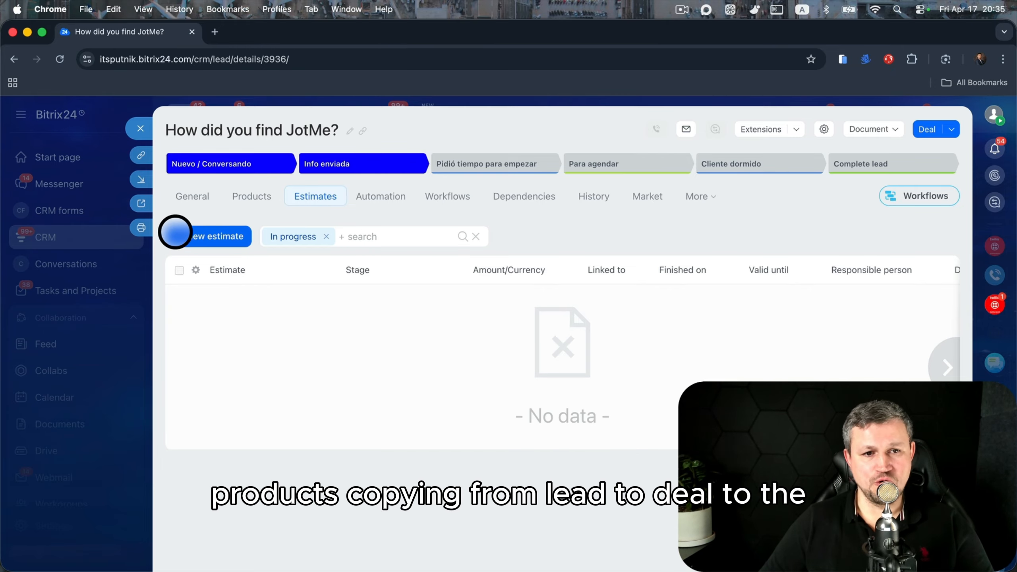
left_click(238, 198)
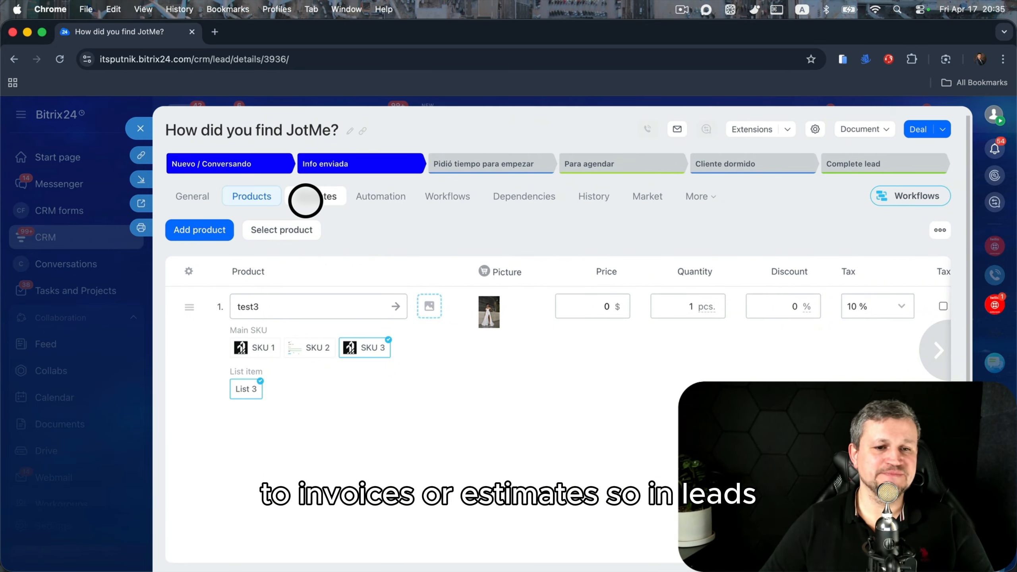
- Close the lead, open Test Repeat Deal 1 in Deals to view its products, and close the deal
left_click(136, 126)
left_click(227, 122)
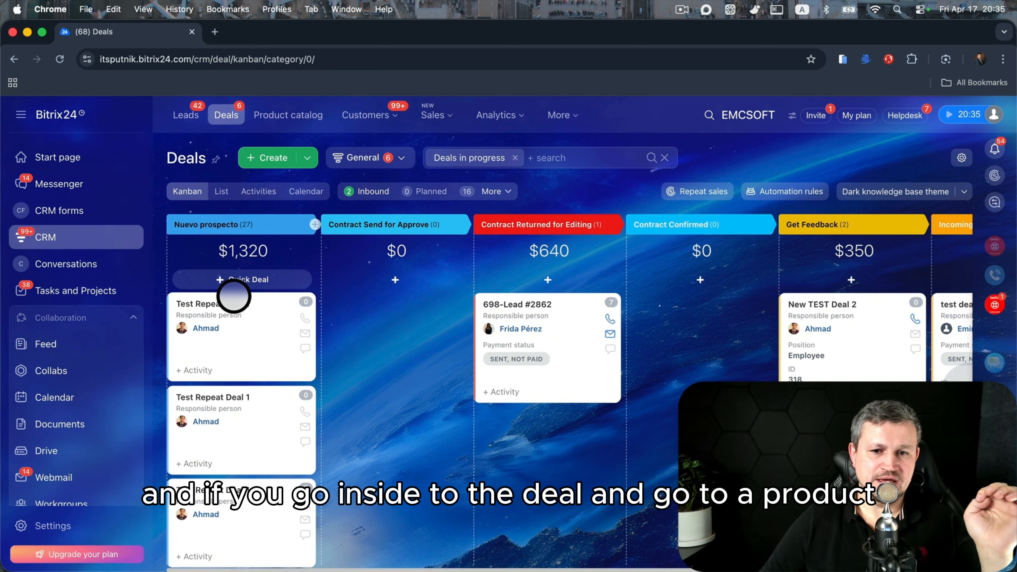
left_click(231, 299)
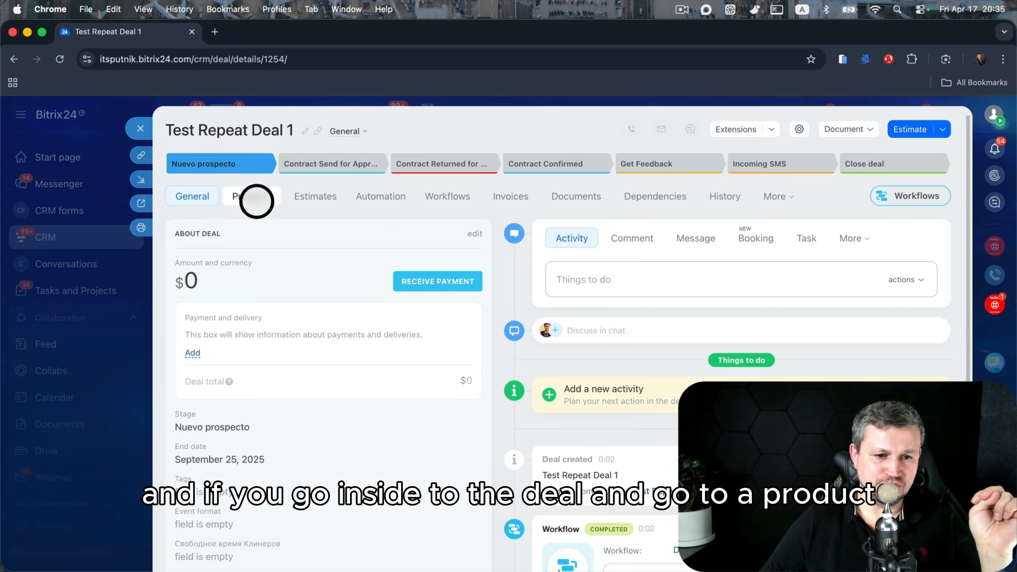
left_click(256, 201)
left_click(140, 129)
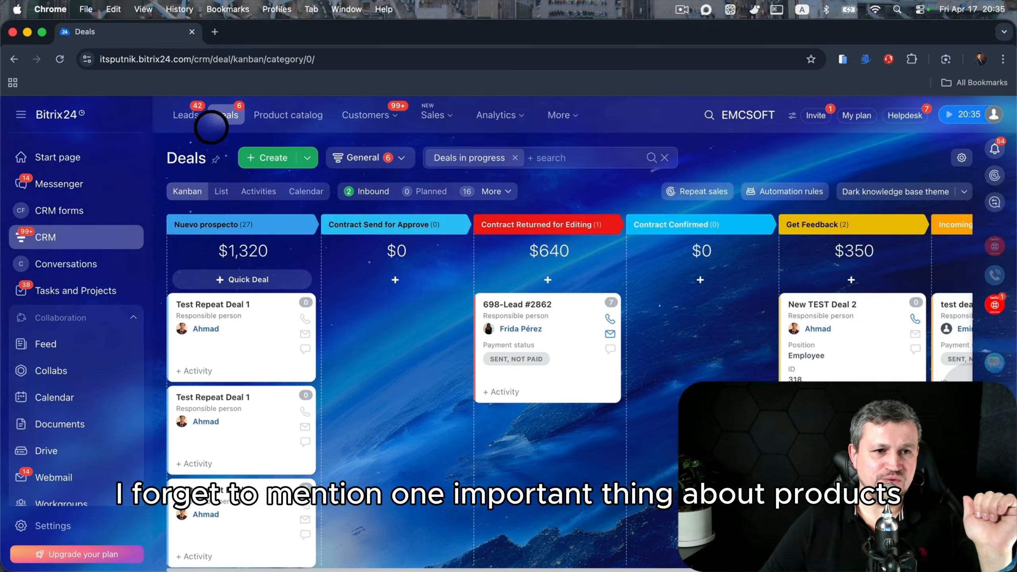
- Create and save a new estimate from the lead "How did you find JotMe?" and check the products copied to it
left_click(193, 114)
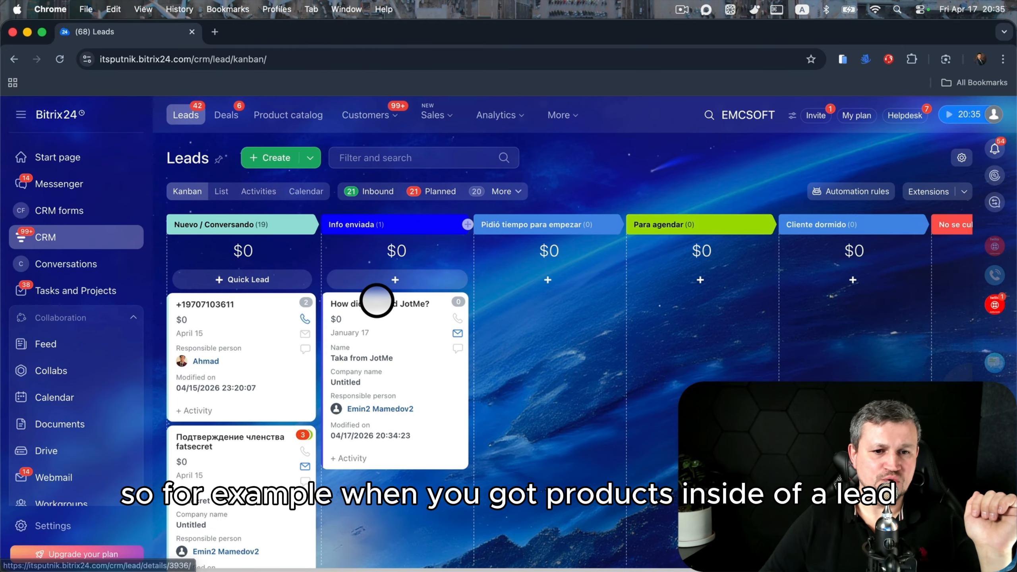
left_click(377, 301)
left_click(262, 198)
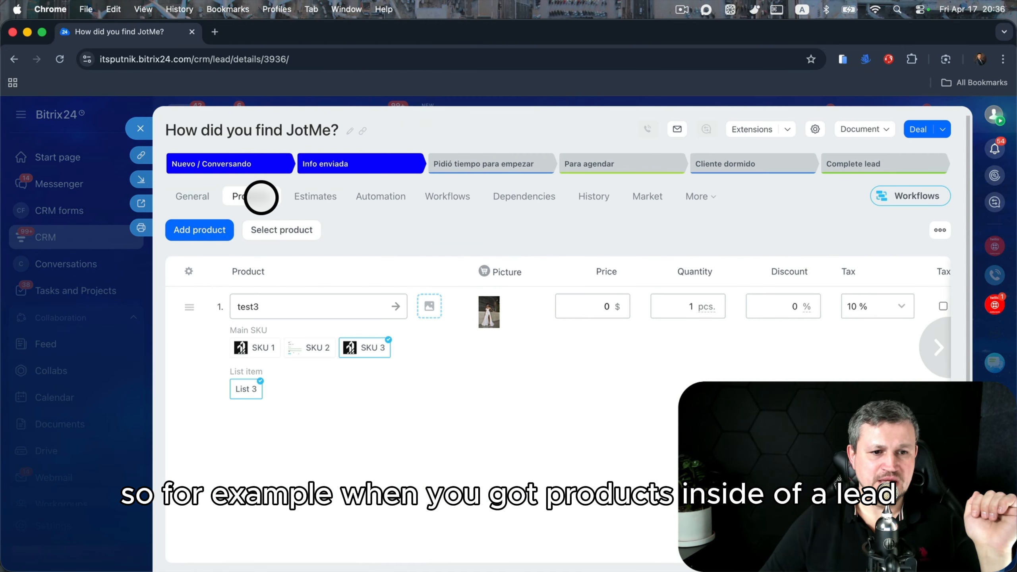
left_click(329, 197)
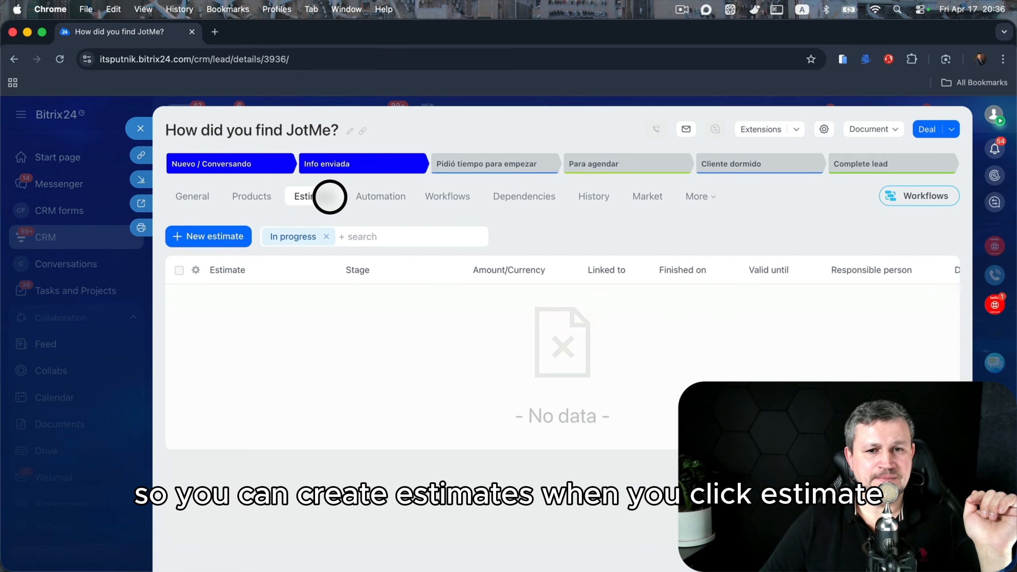
left_click(234, 238)
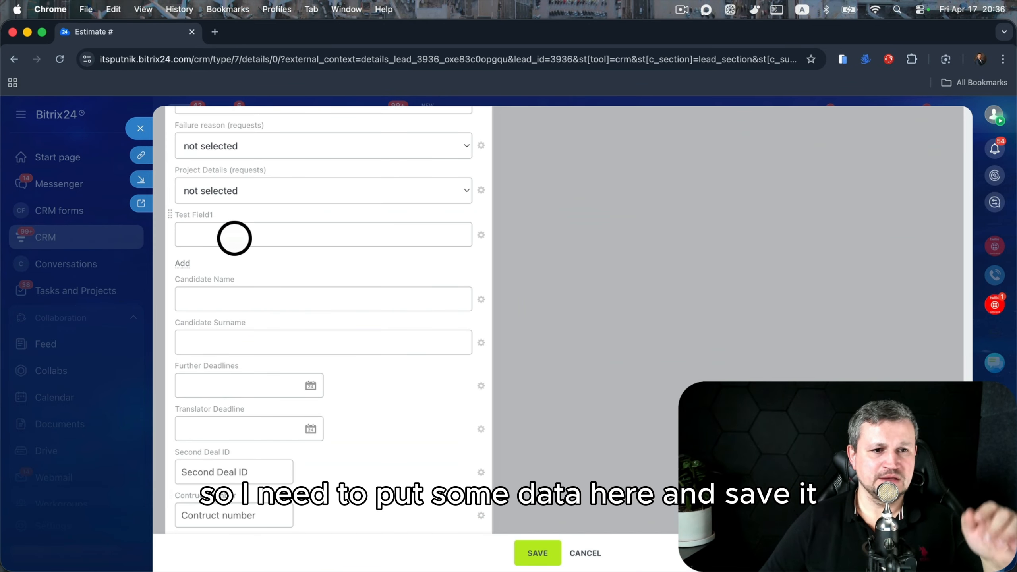
right_click(235, 238)
left_click(591, 451)
scroll(591, 449, "up", 15)
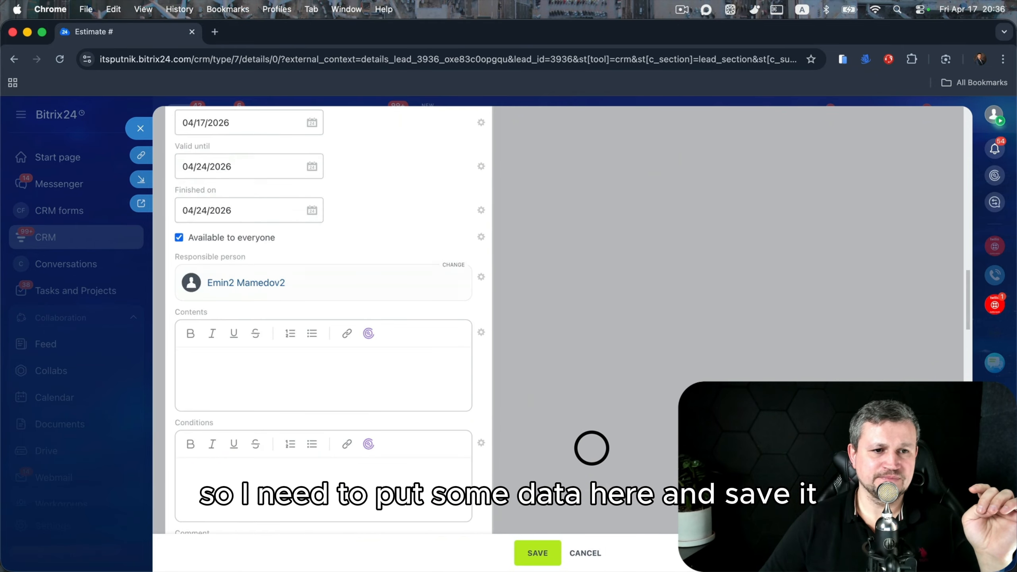
scroll(544, 391, "up", 10)
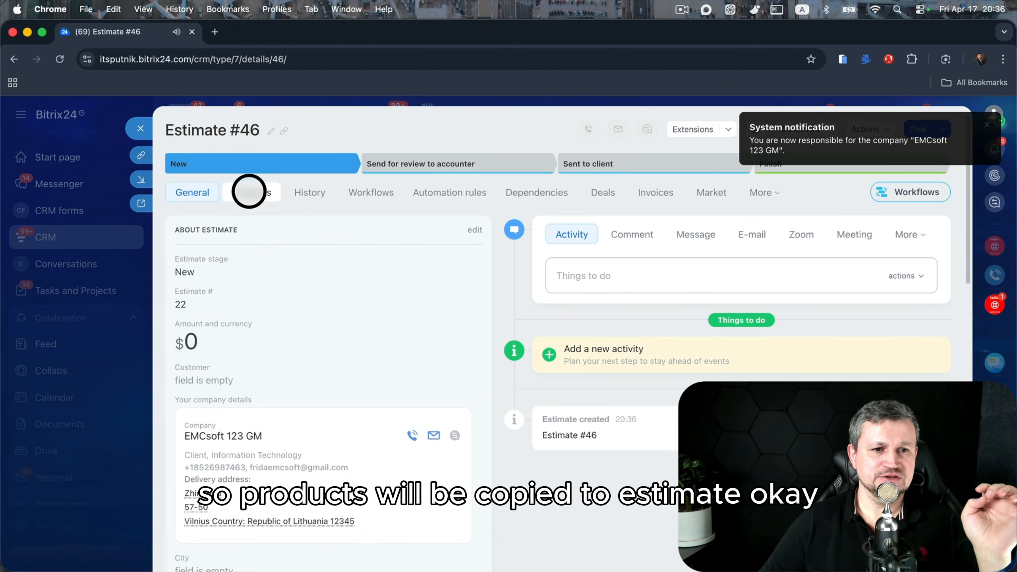
left_click(249, 191)
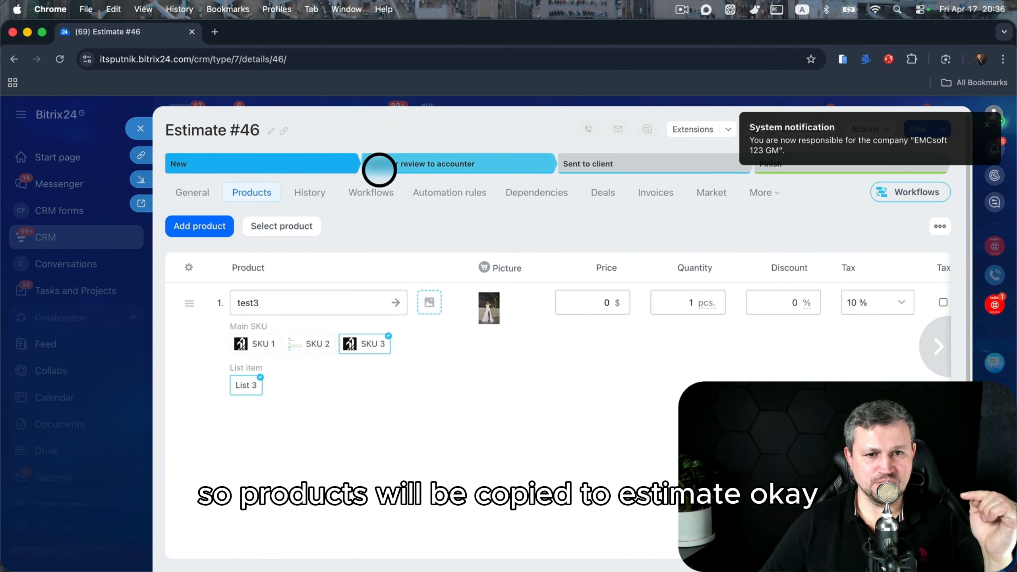
- Complete the lead "How did you find JotMe?" and generate a deal from it in the General pipeline
left_click(390, 165)
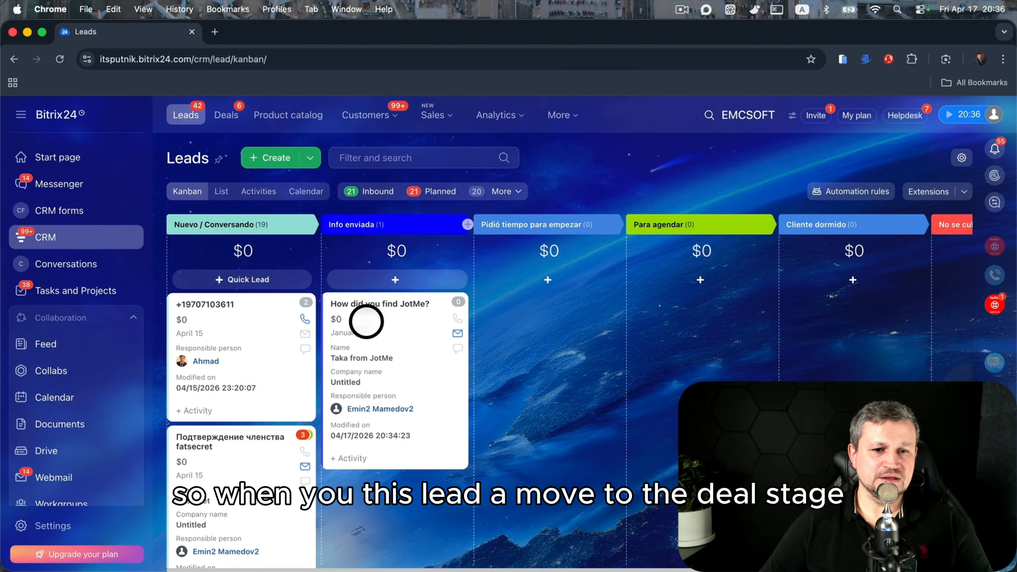
left_click(379, 303)
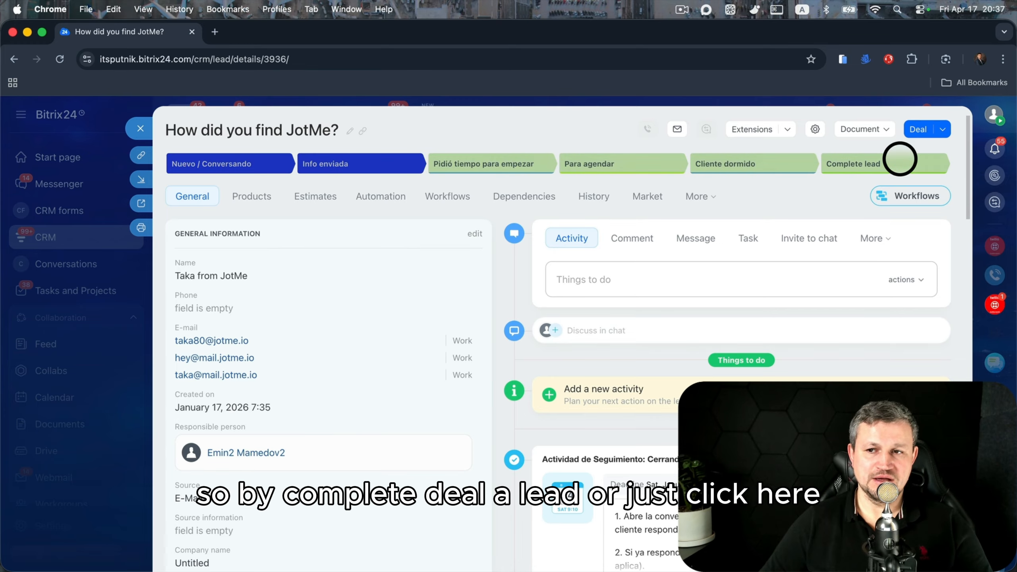
left_click(909, 160)
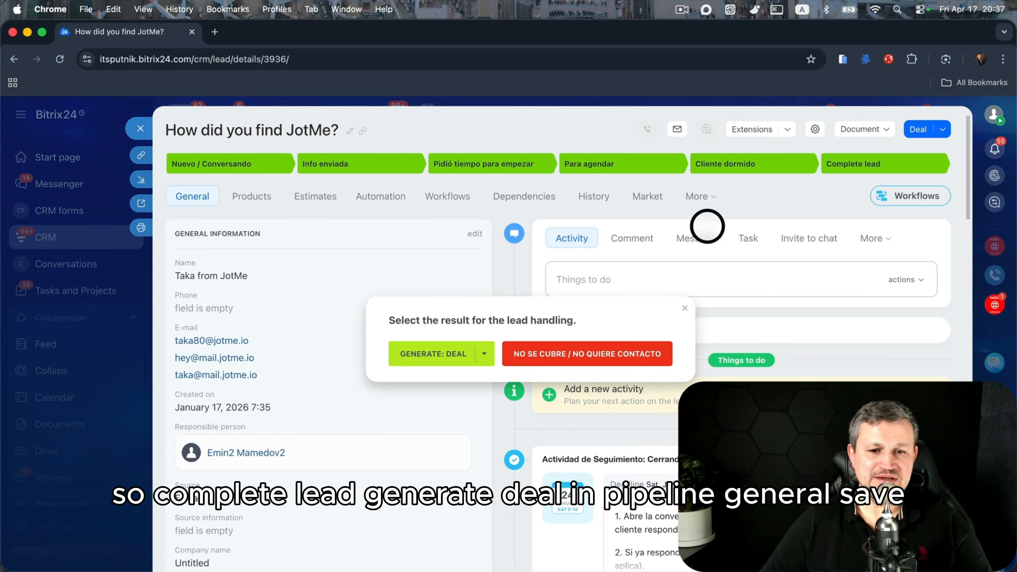
left_click(444, 350)
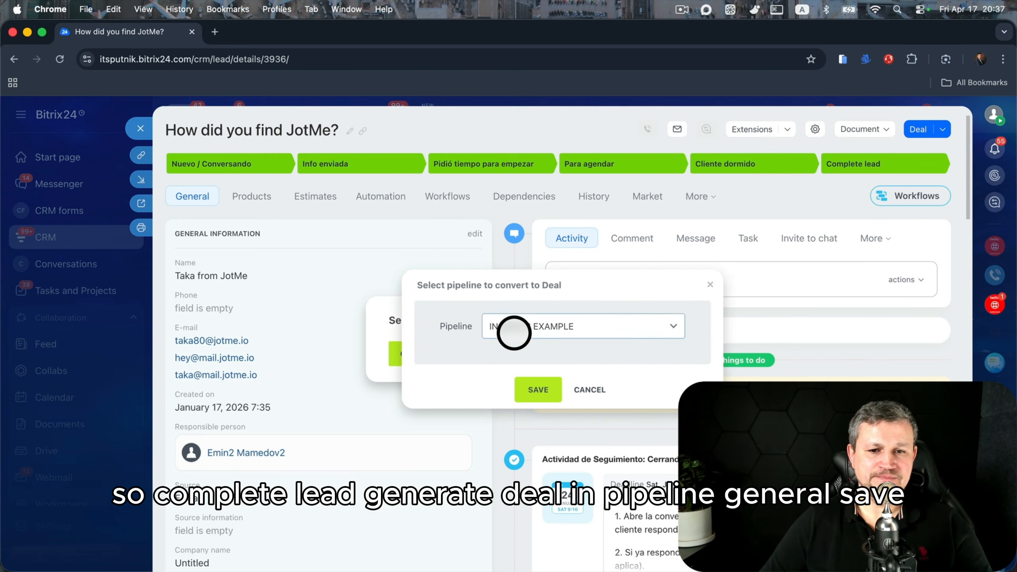
left_click(516, 327)
left_click(526, 336)
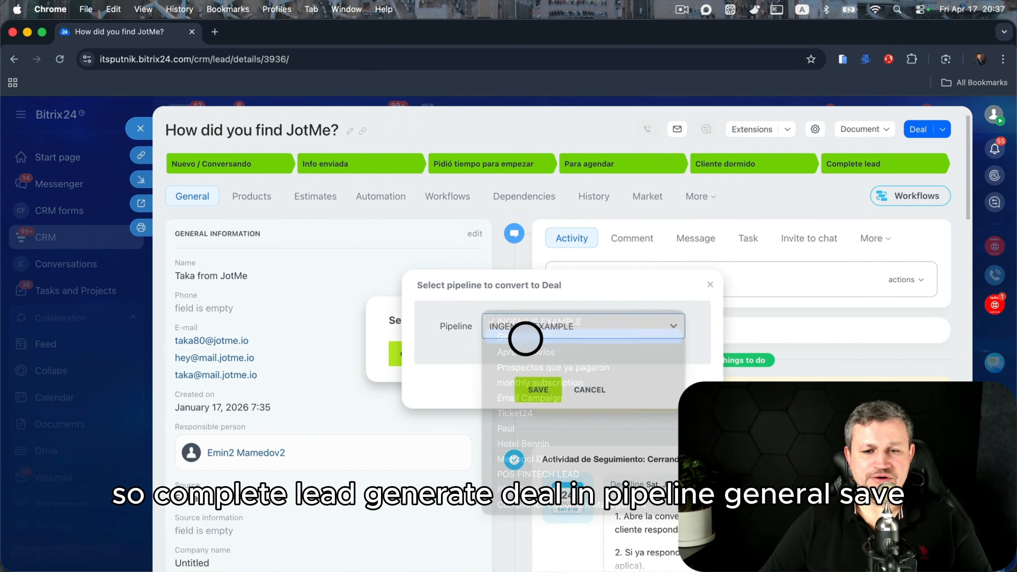
left_click(536, 387)
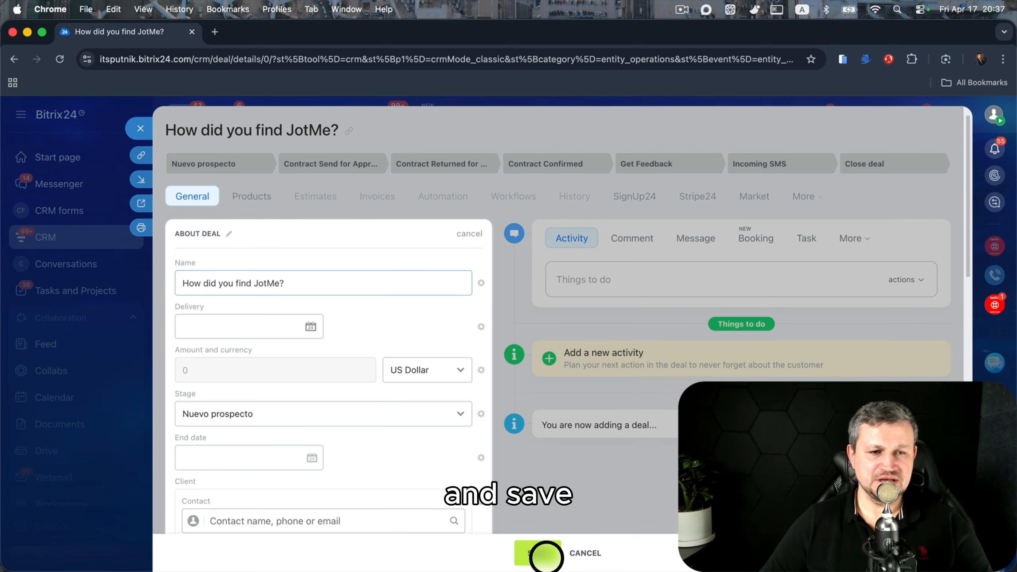
- Save the generated deal without providing the auto-started workflow's parameters, and check the products copied to it
left_click(545, 556)
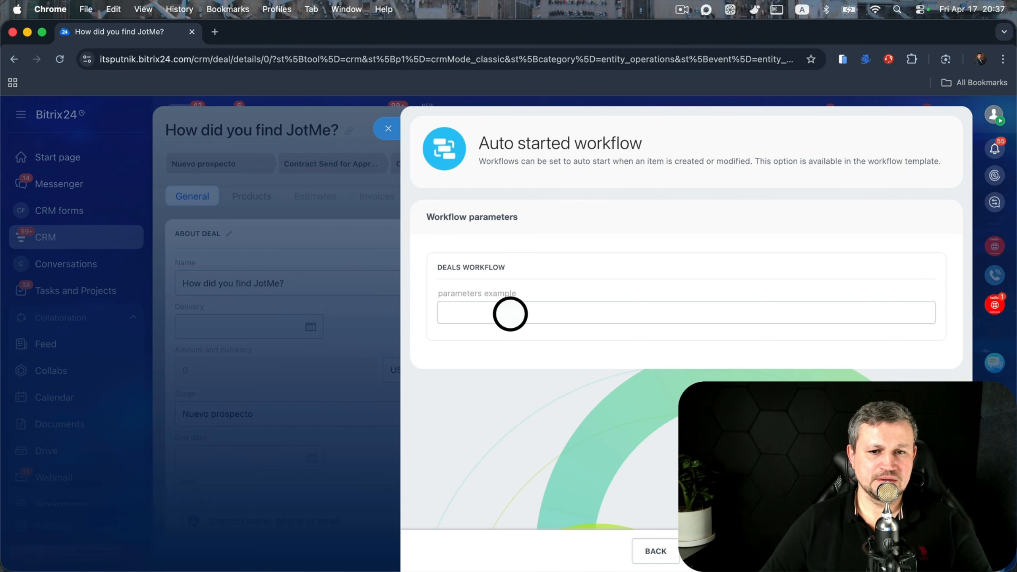
left_click(657, 550)
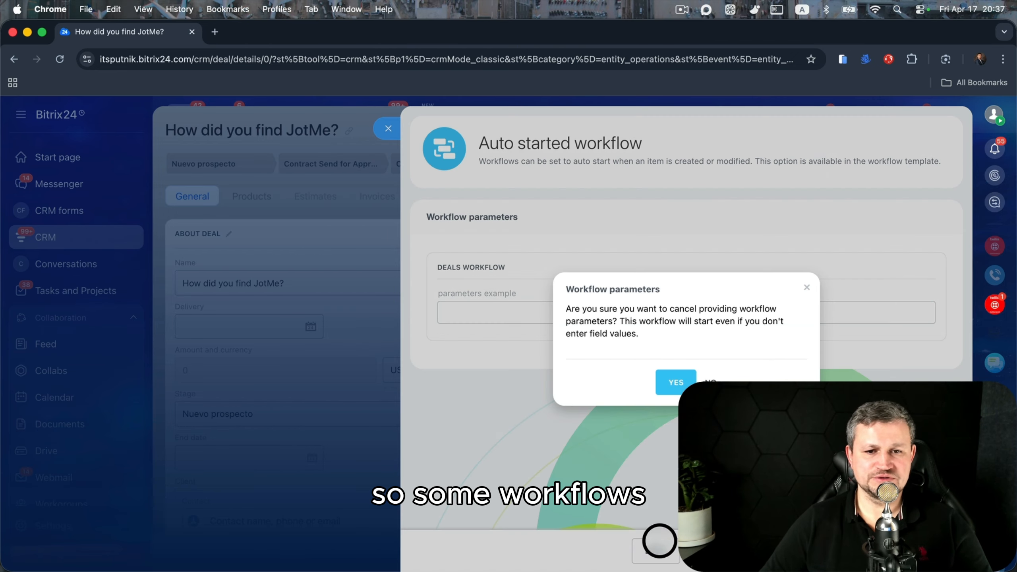
left_click(690, 383)
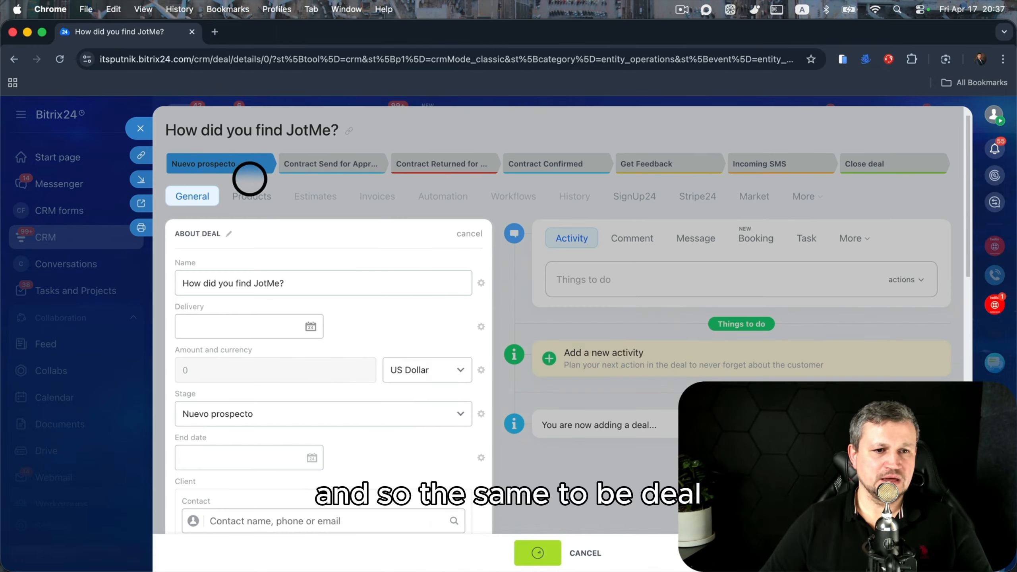
left_click(543, 555)
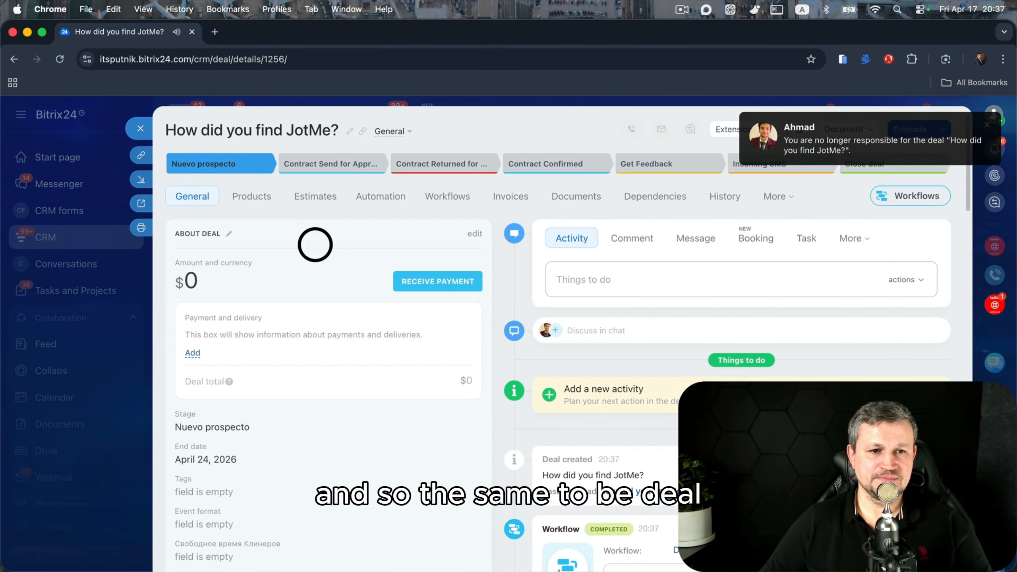
left_click(269, 201)
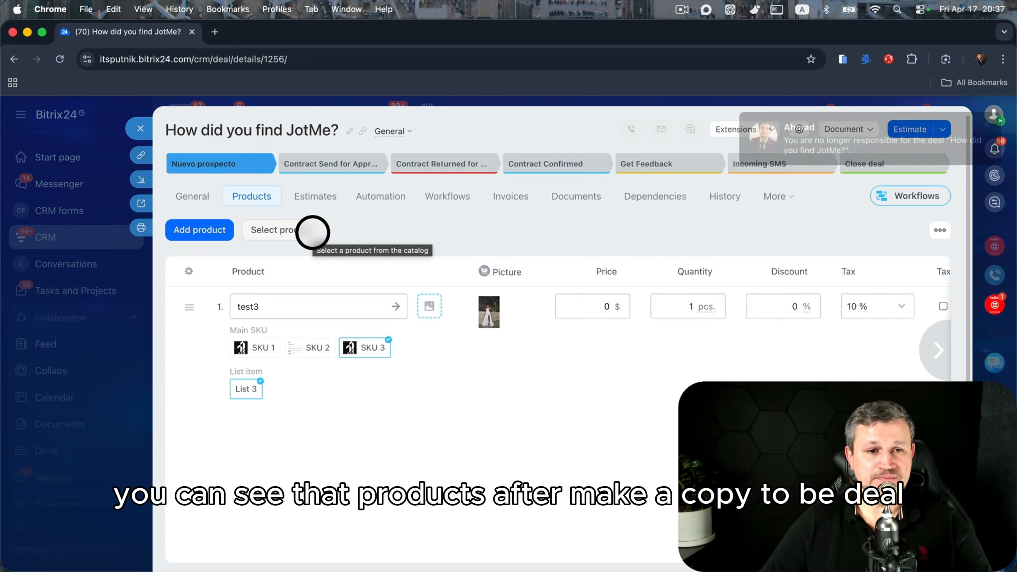
- Move the deal's Invoices section next to Products and create an invoice from the deal, adding the missing fields to Invoice
left_click_drag(505, 200, 322, 192)
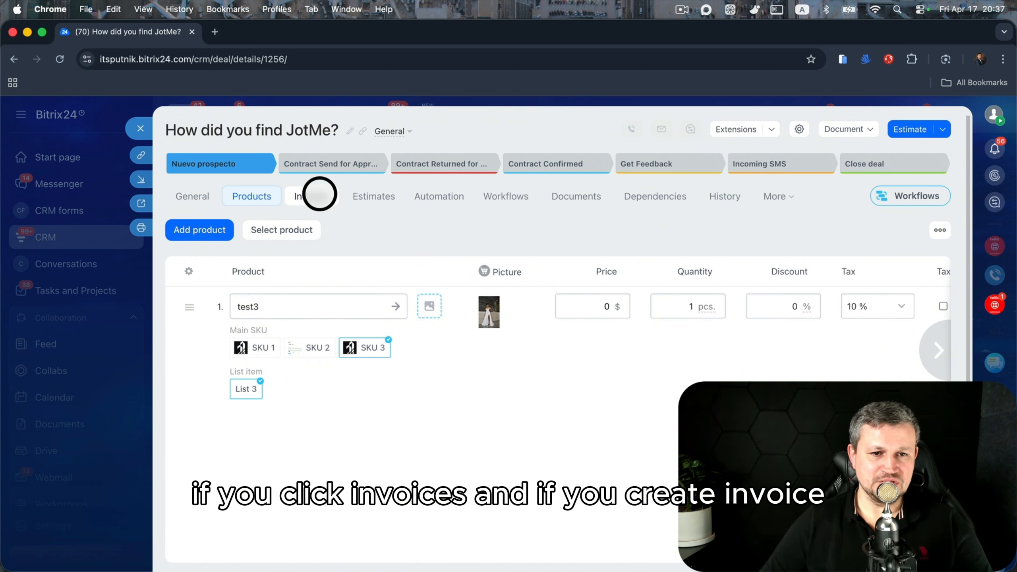
left_click(319, 195)
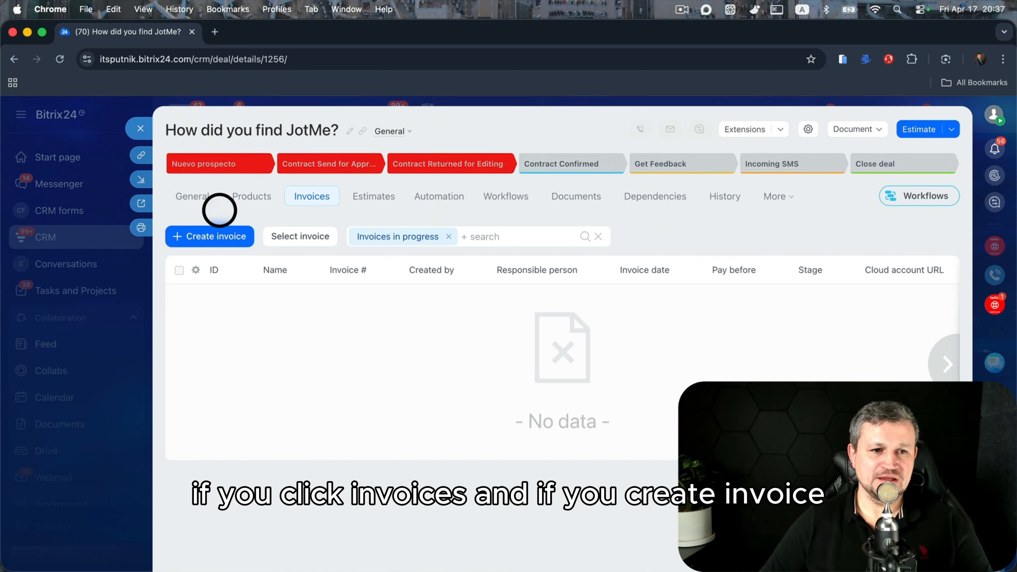
left_click(191, 243)
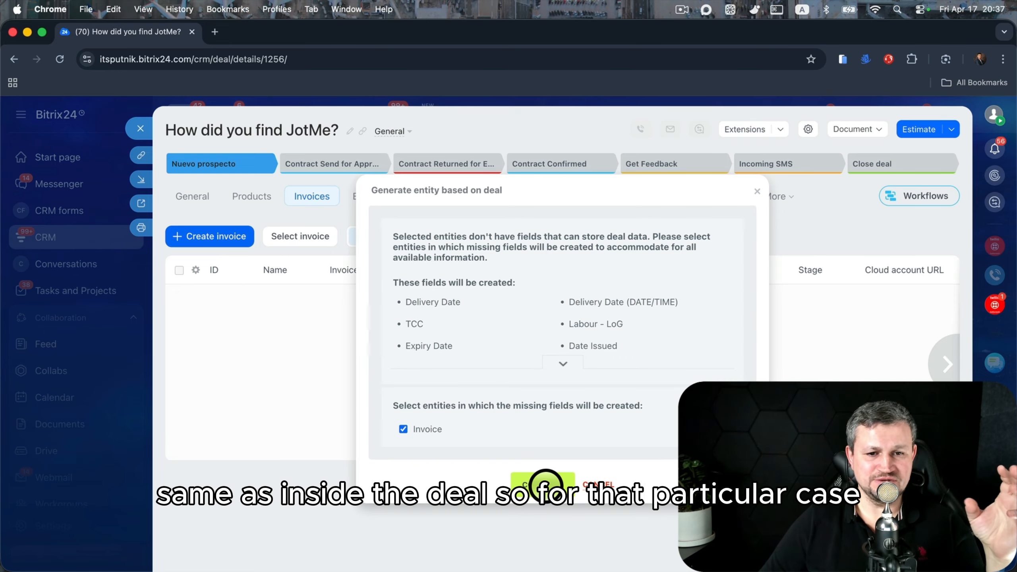
left_click_drag(410, 312, 628, 346)
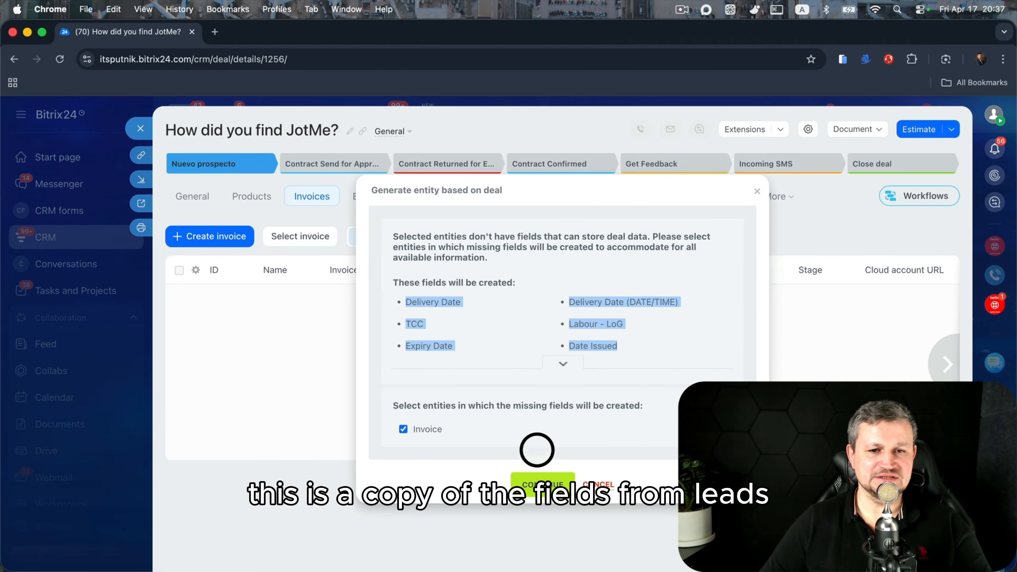
left_click(541, 483)
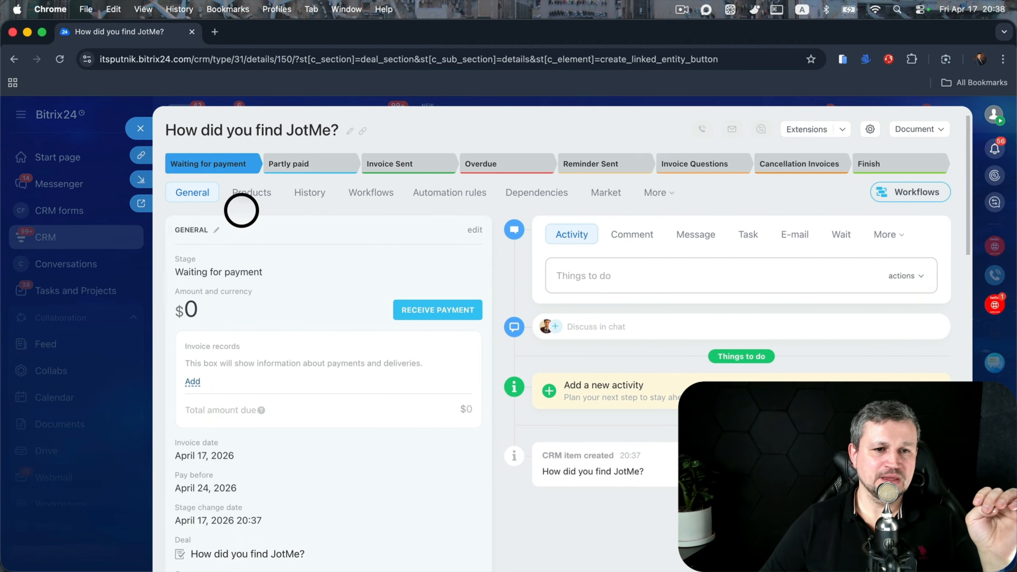
- Check the products copied to the new invoice, and close the invoice and its deal
left_click(241, 183)
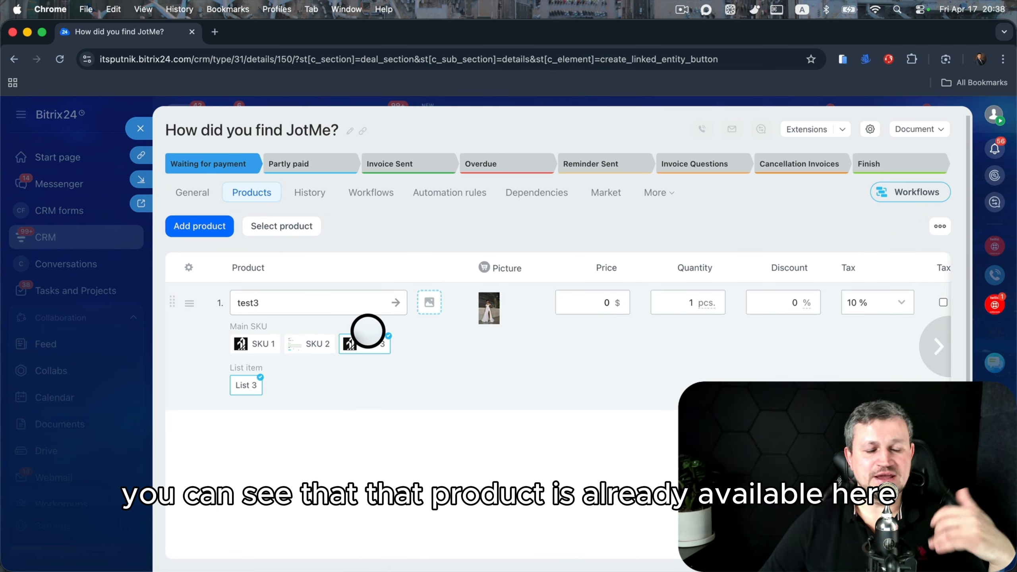
left_click(144, 128)
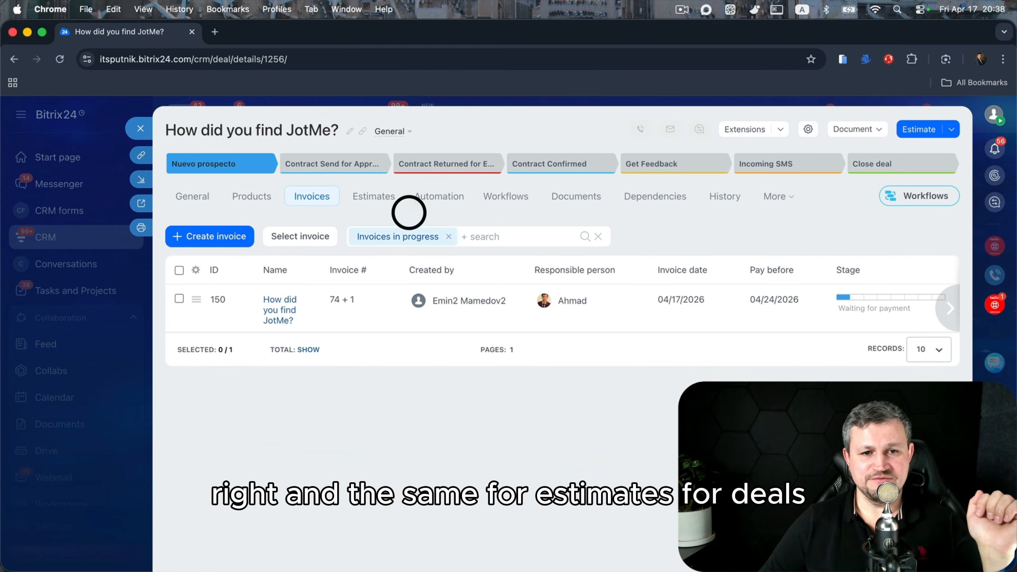
left_click(134, 126)
left_click(133, 125)
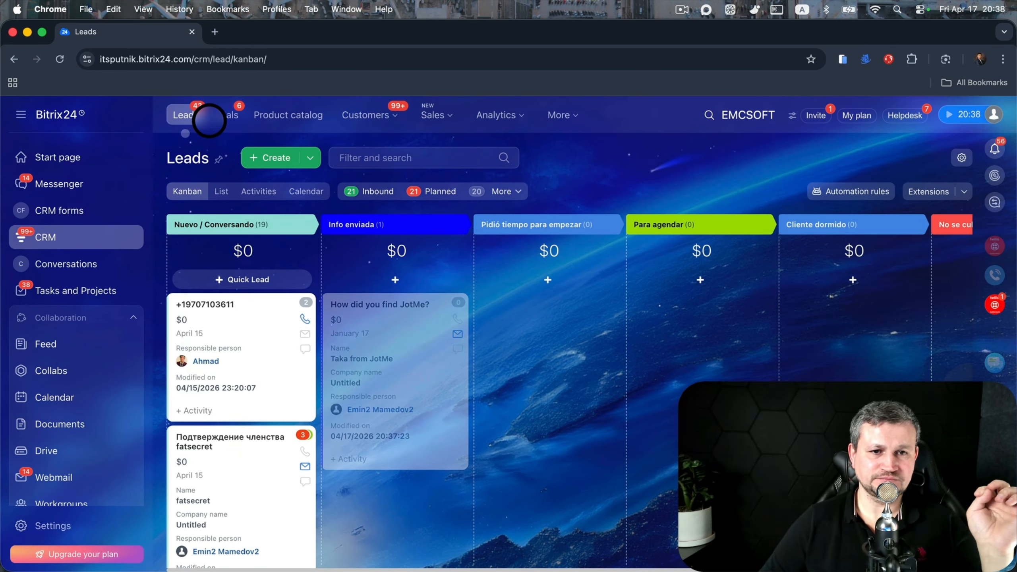
- In the "All options selected" smart process, open the products of the item "TEST SPA - Link to Company - Responsible TEST"
left_click(425, 117)
left_click(562, 115)
mouse_move(583, 138)
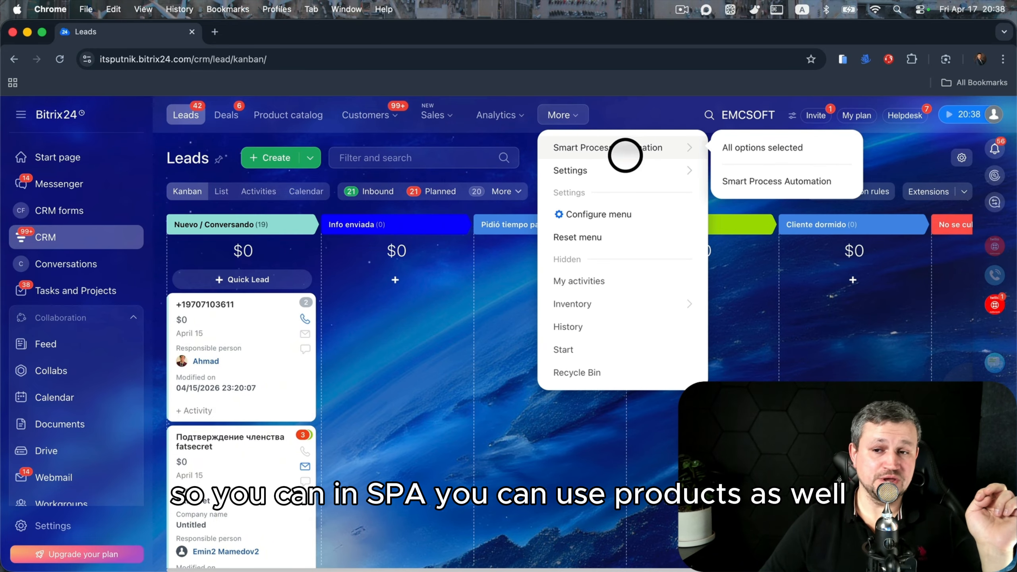
left_click(735, 183)
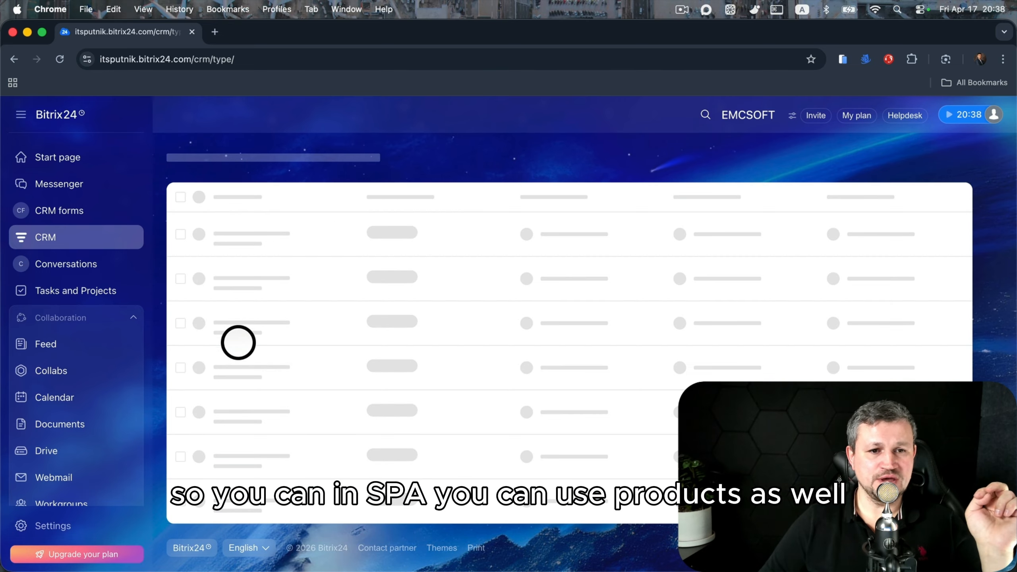
left_click(313, 226)
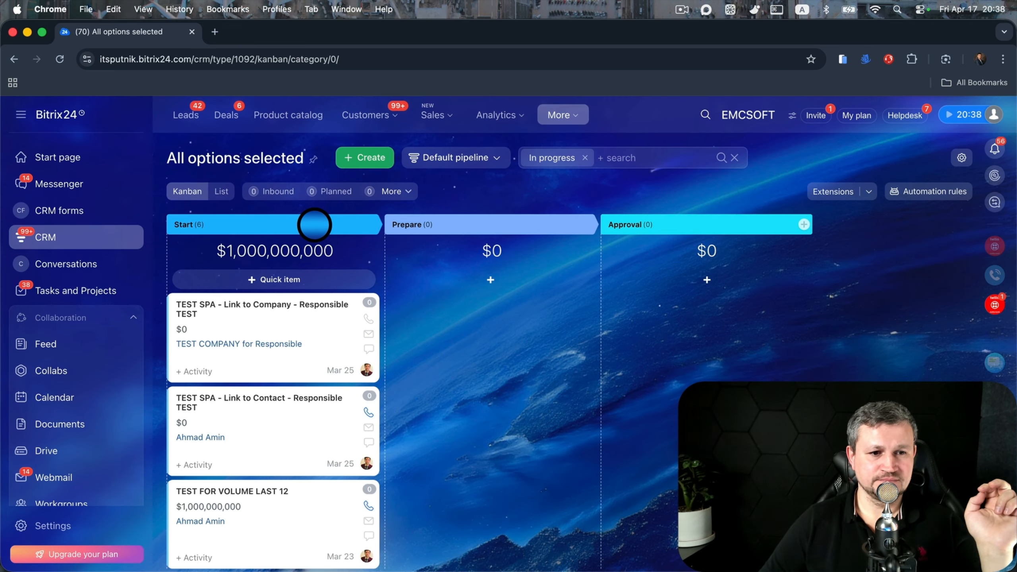
left_click(257, 305)
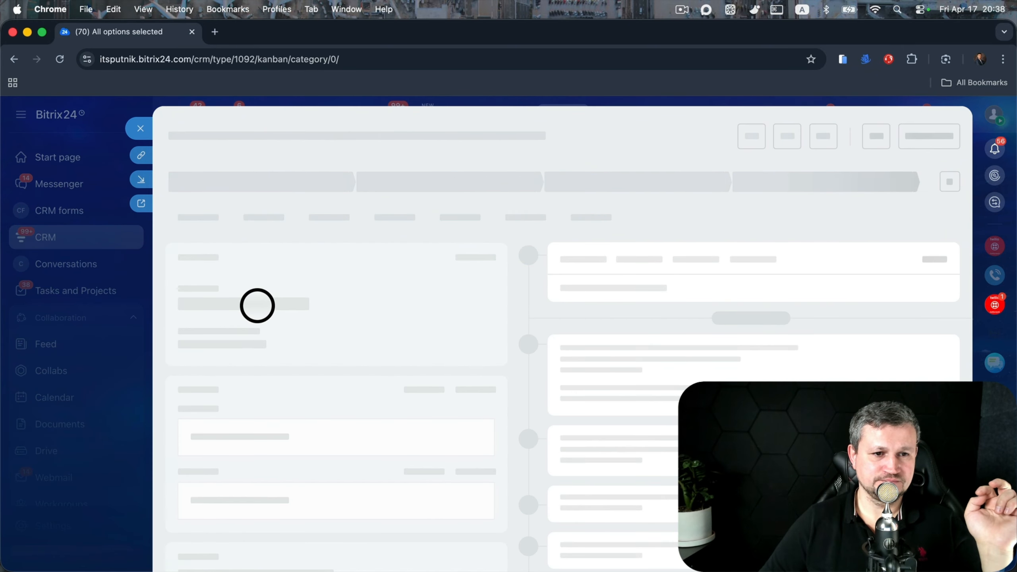
left_click(257, 193)
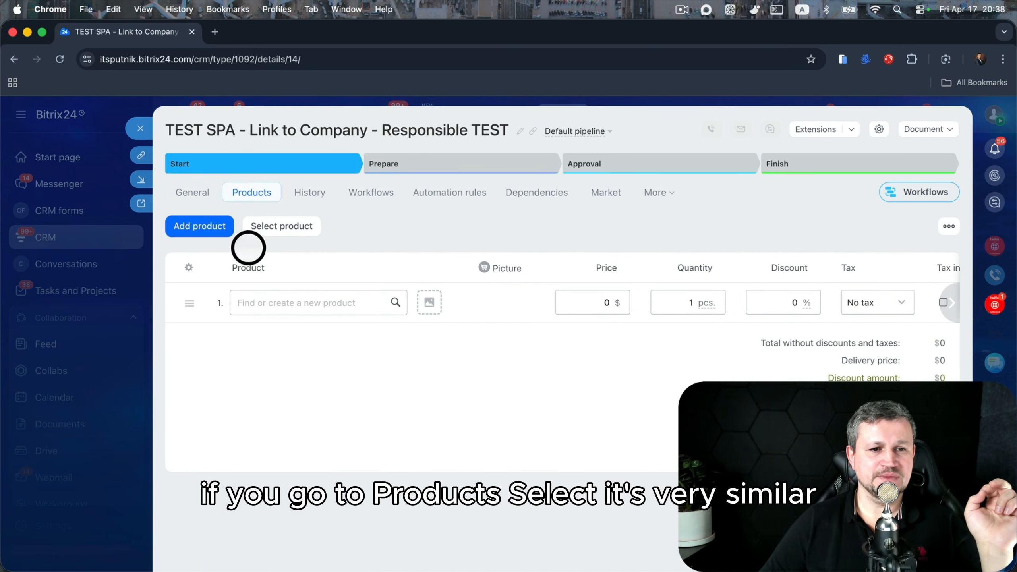
- Add the catalog product test3 with the SKU 3 variant to the smart process item and save it
left_click(279, 227)
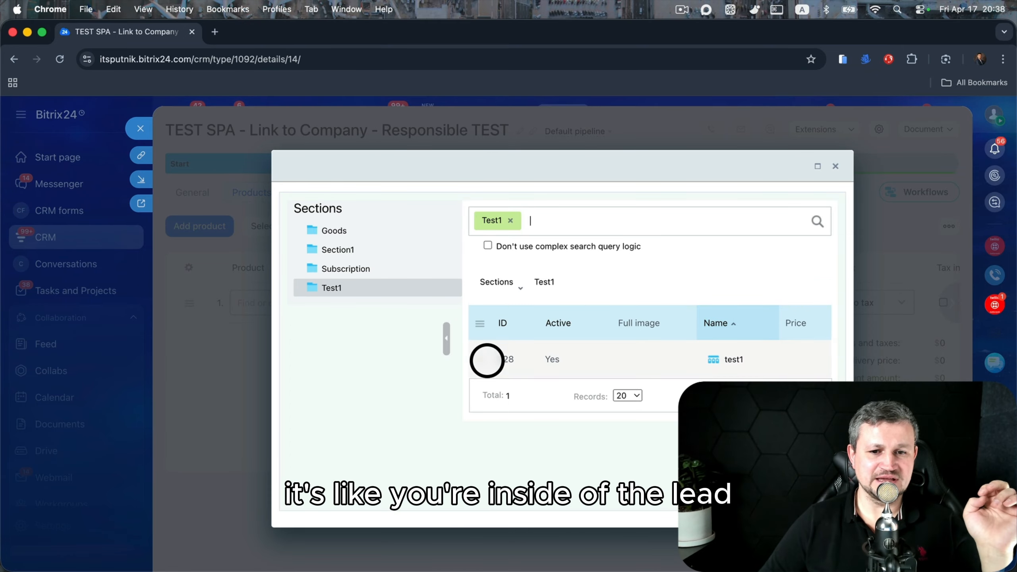
mouse_move(478, 355)
left_click(498, 371)
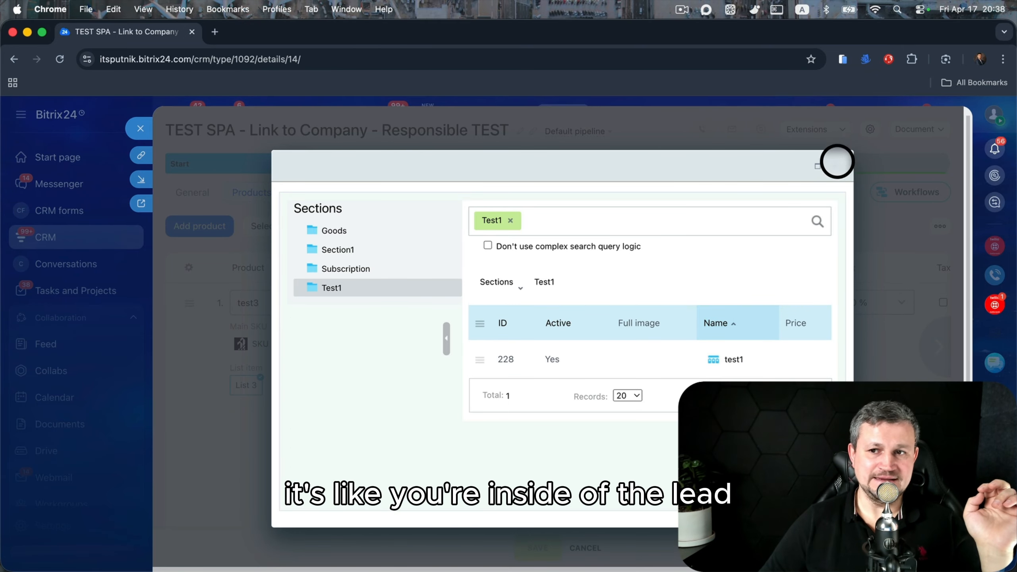
left_click(834, 165)
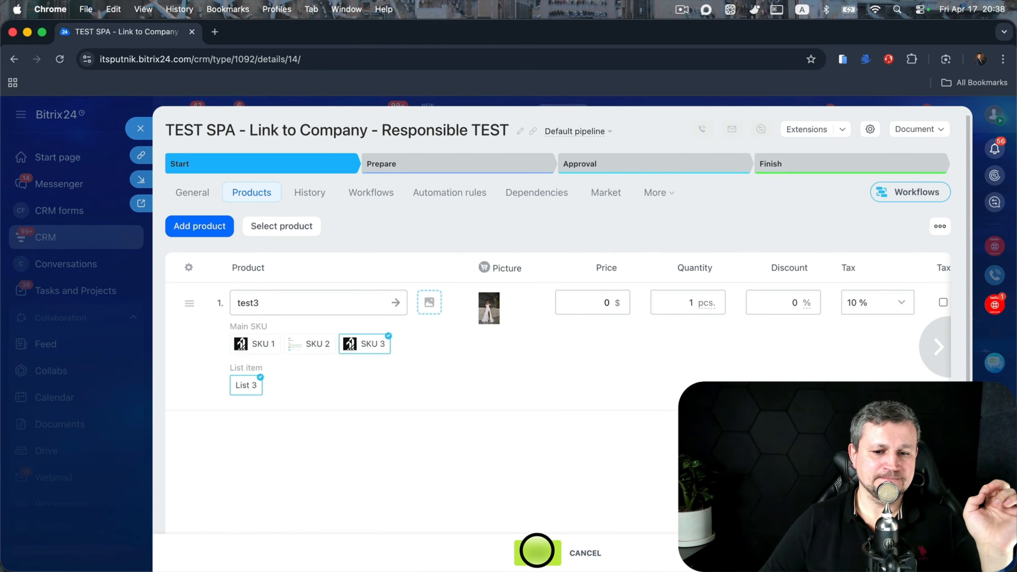
left_click(537, 551)
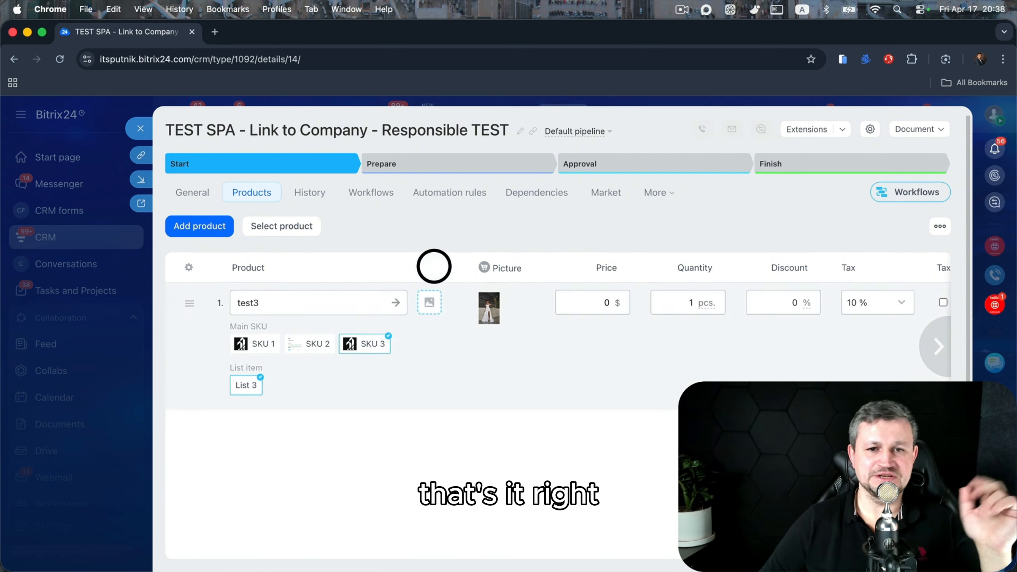
- Close the smart process item and show the Customers options for contacts and companies
left_click(141, 128)
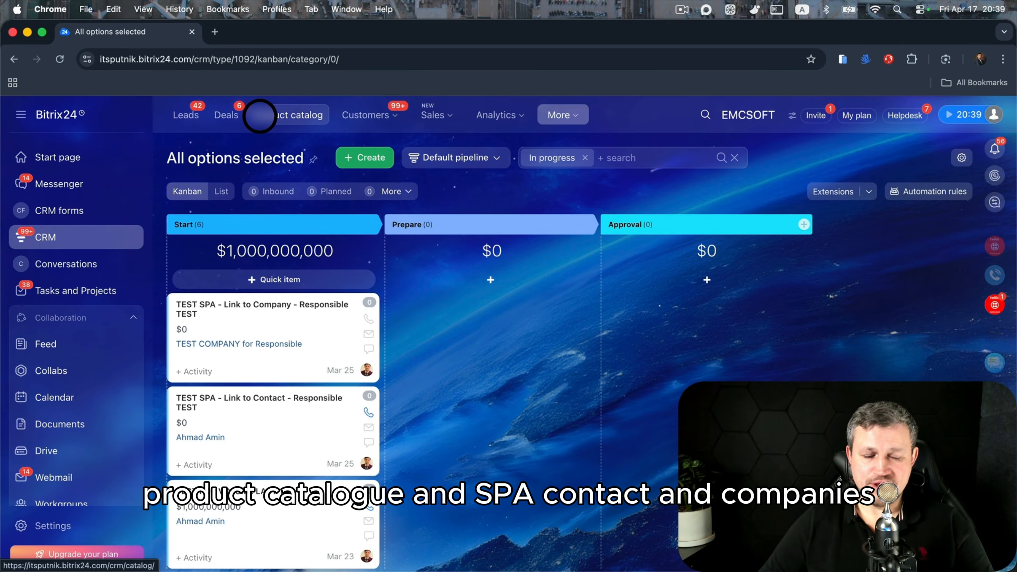
left_click(356, 115)
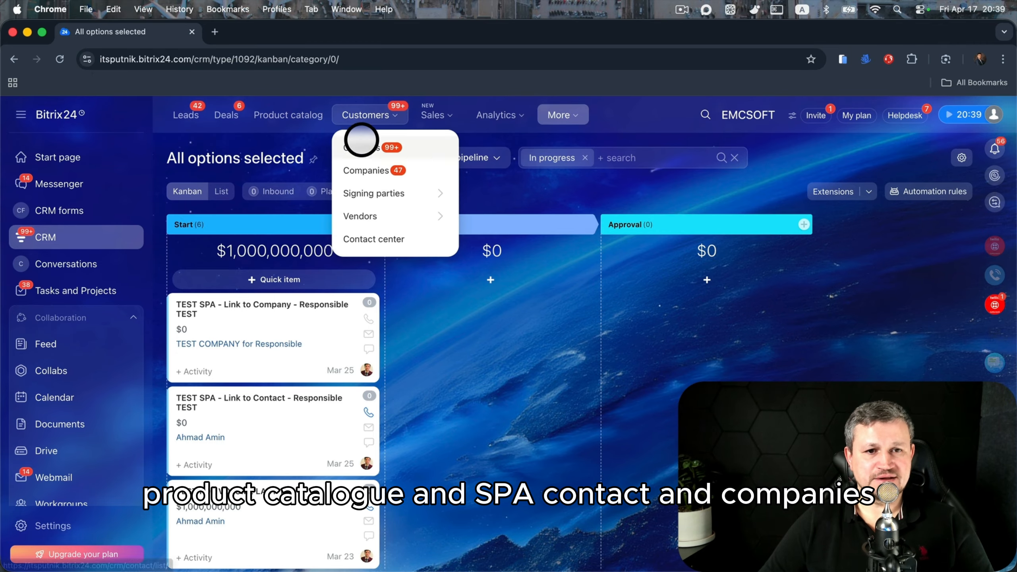